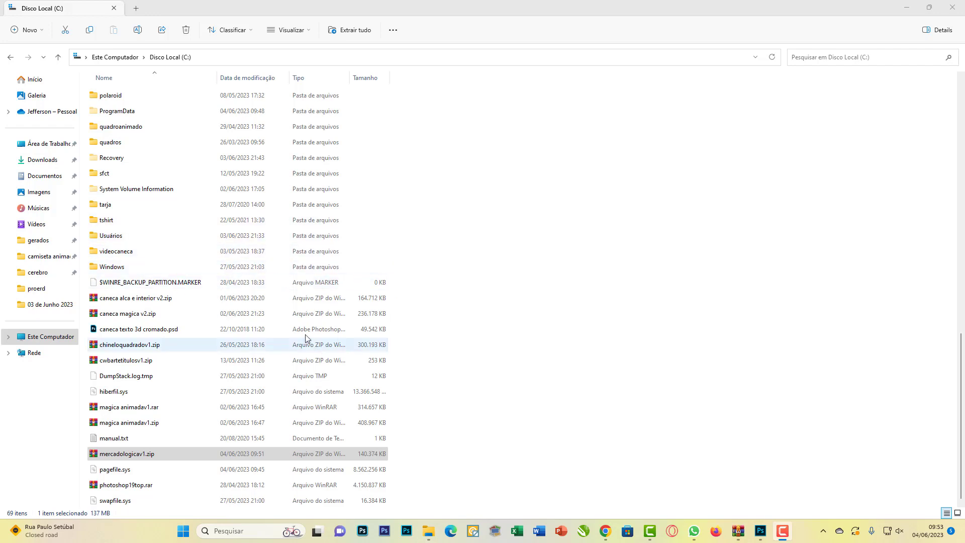
# - Extract mercadologicav1.zip directly to Disco Local (C:) and minimize the archive window
pyautogui.click(107, 450)
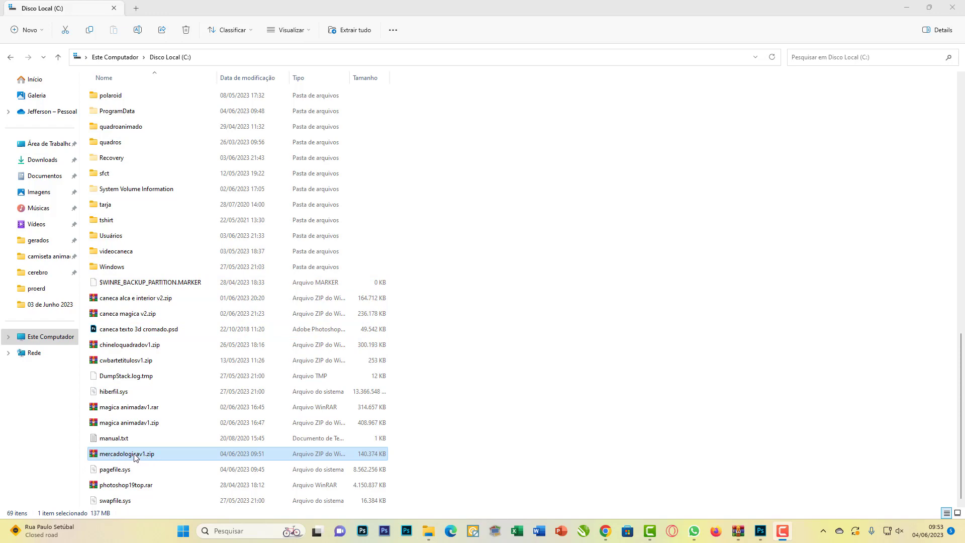
pyautogui.doubleClick(131, 455)
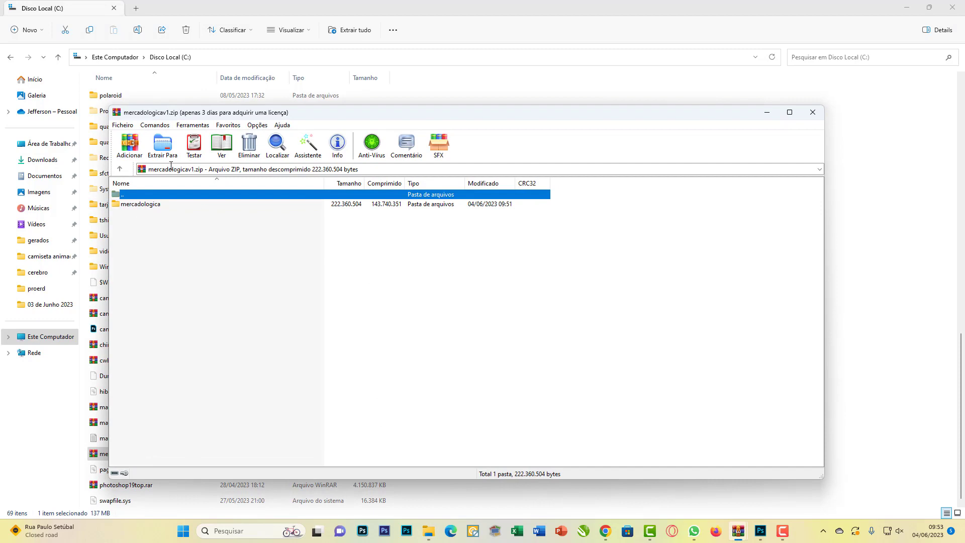
pyautogui.click(162, 146)
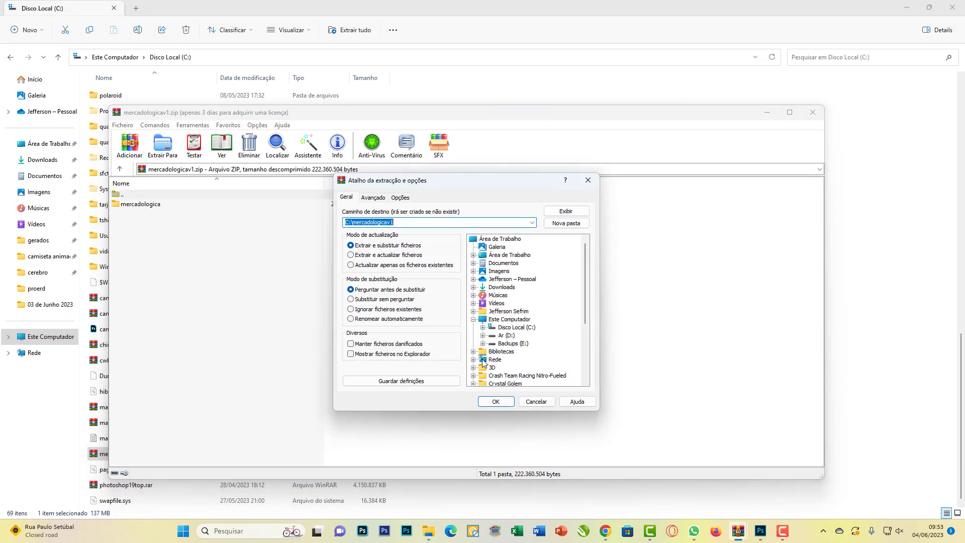
pyautogui.click(517, 327)
pyautogui.click(498, 403)
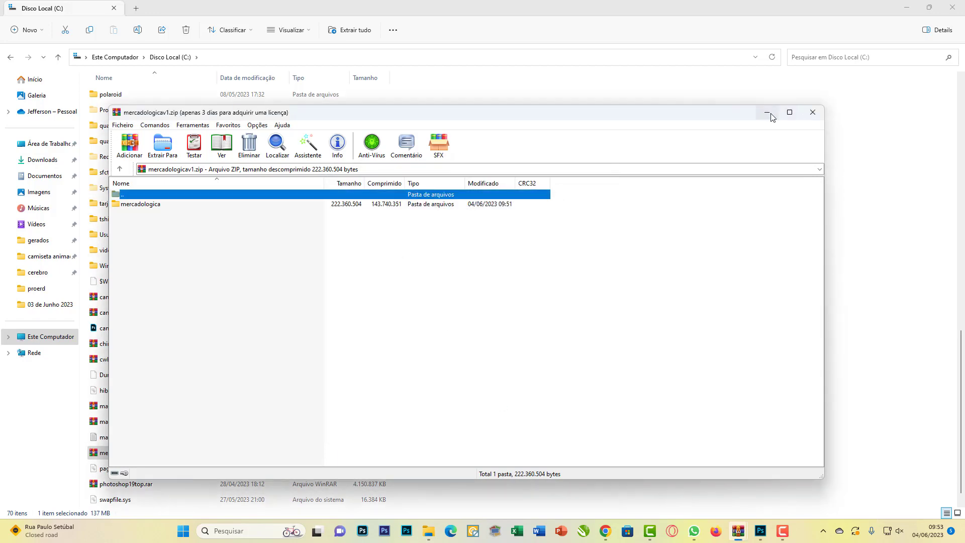
pyautogui.click(768, 114)
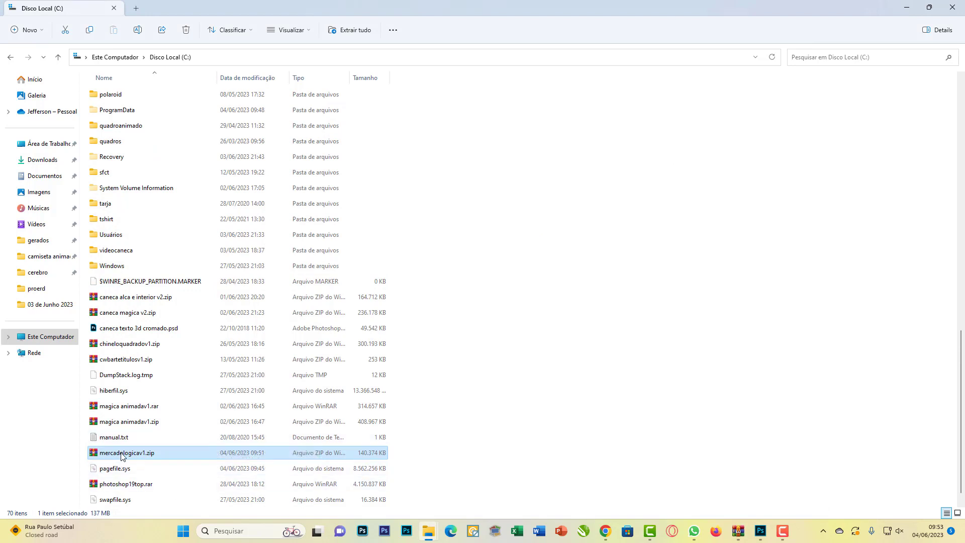
# - Examine the extracted mercadologica folder on drive C:, including its cerebro and gerados subfolders
pyautogui.moveTo(121, 457)
pyautogui.moveTo(165, 458)
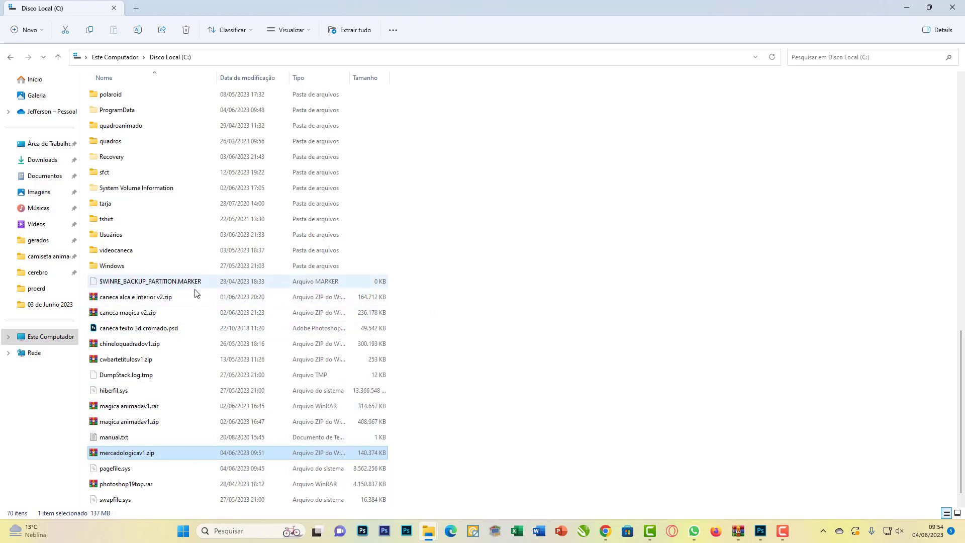
pyautogui.scroll(12, 196, 293)
pyautogui.click(170, 57)
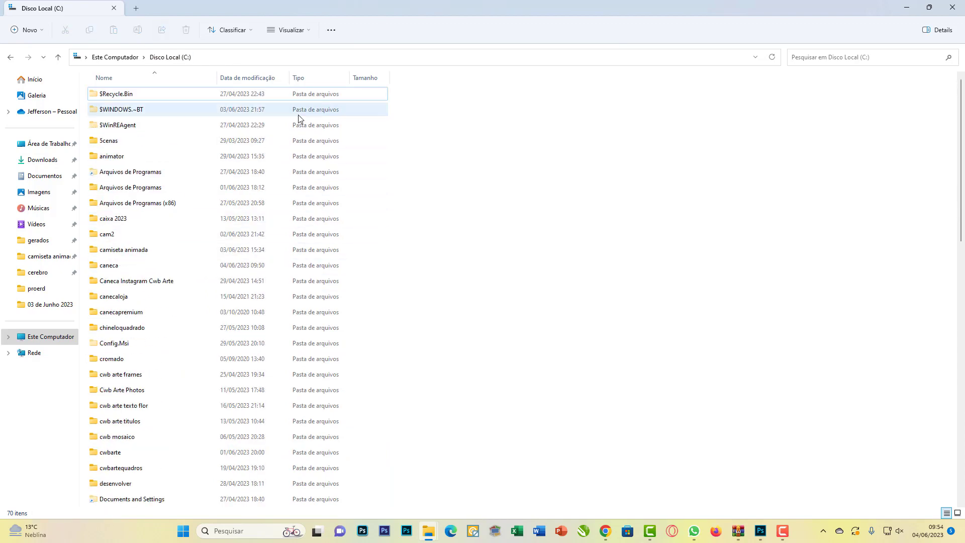
pyautogui.scroll(-14, 187, 312)
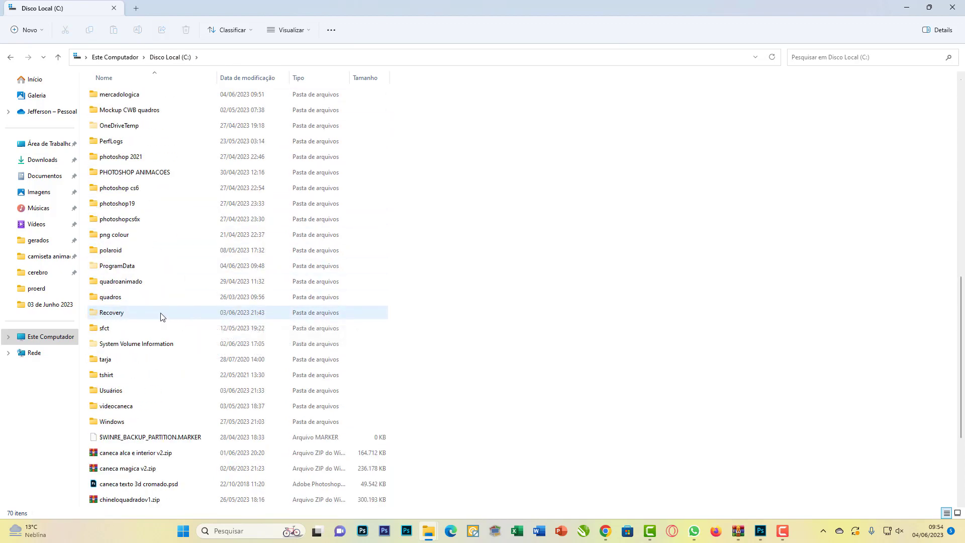
pyautogui.scroll(3, 162, 316)
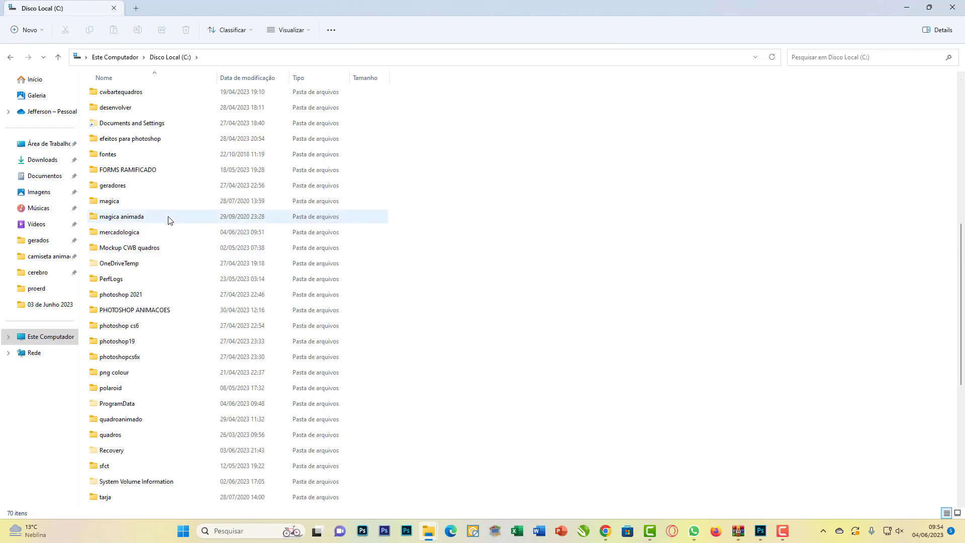
pyautogui.doubleClick(125, 234)
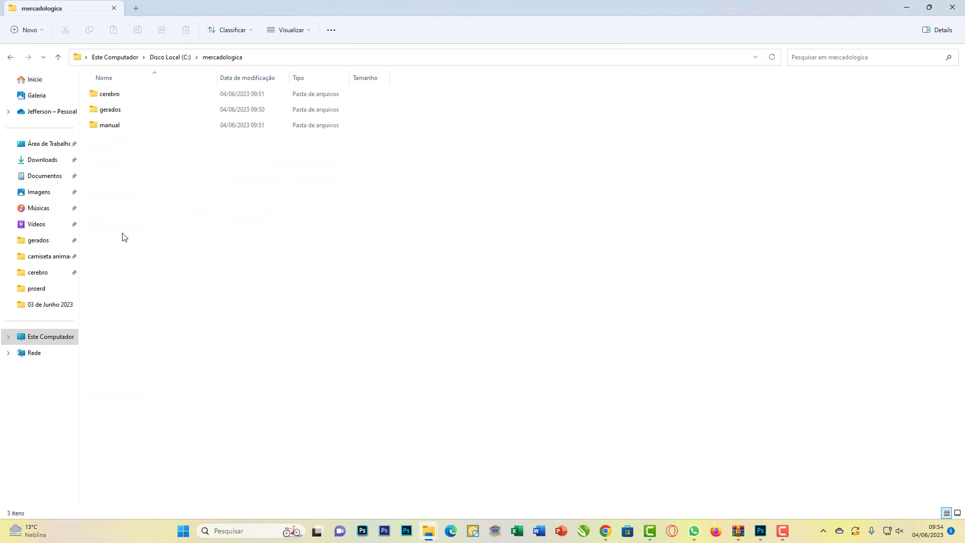
pyautogui.doubleClick(113, 96)
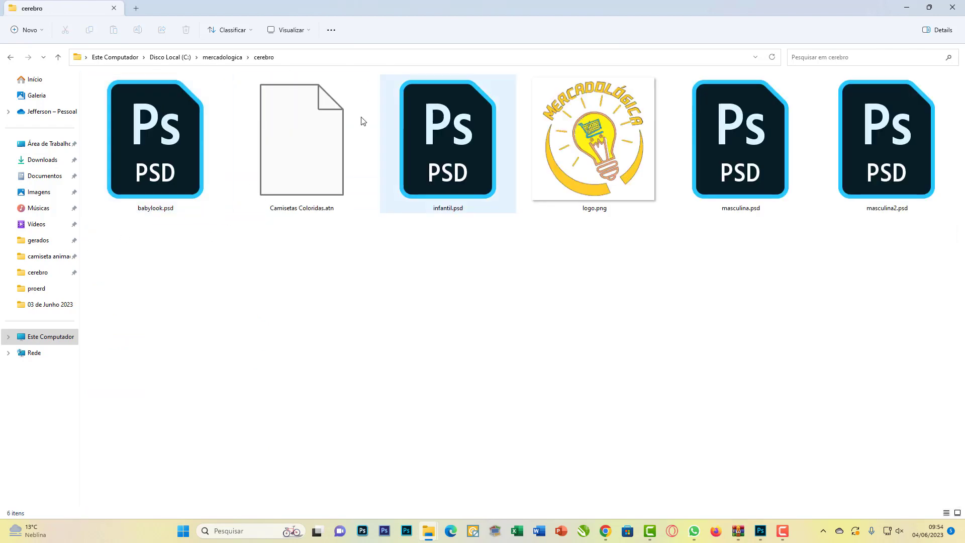
pyautogui.click(231, 57)
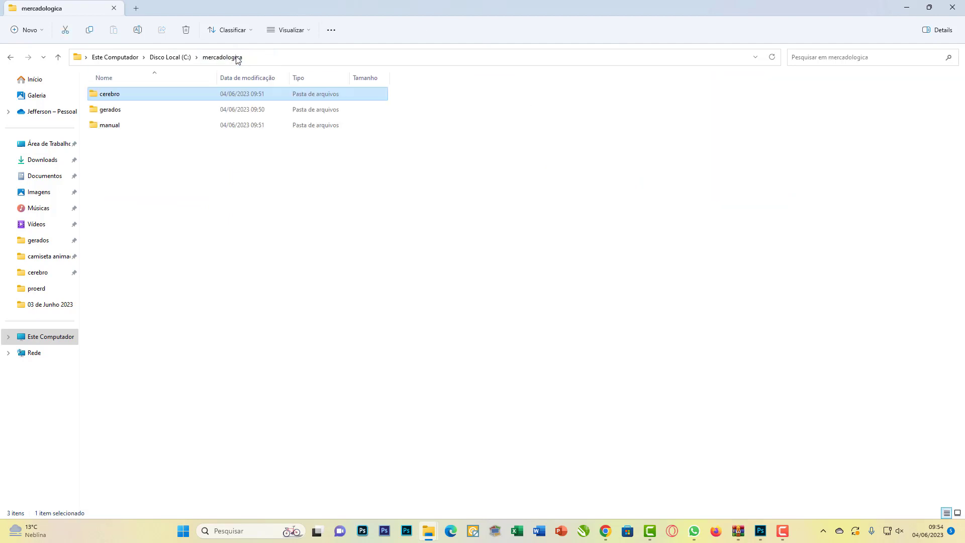
pyautogui.doubleClick(125, 108)
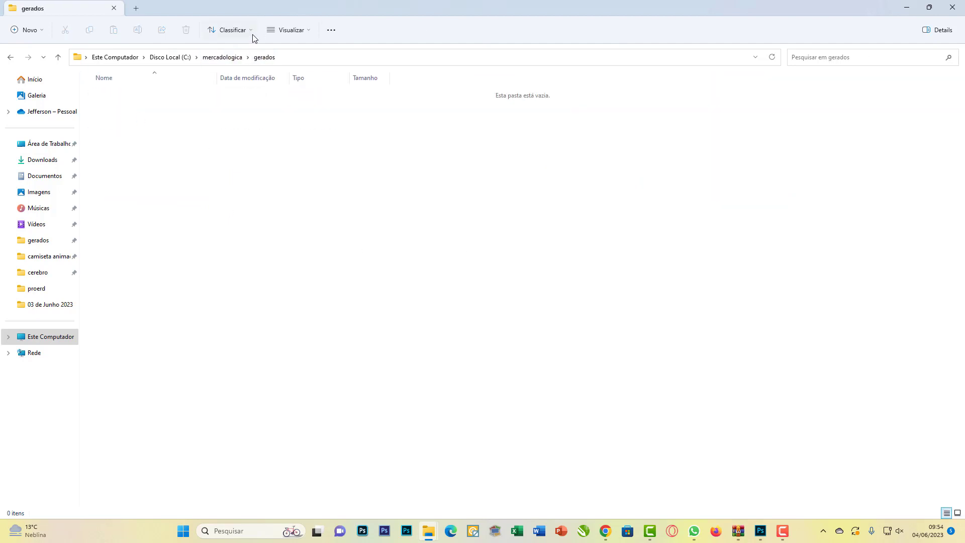
pyautogui.click(231, 57)
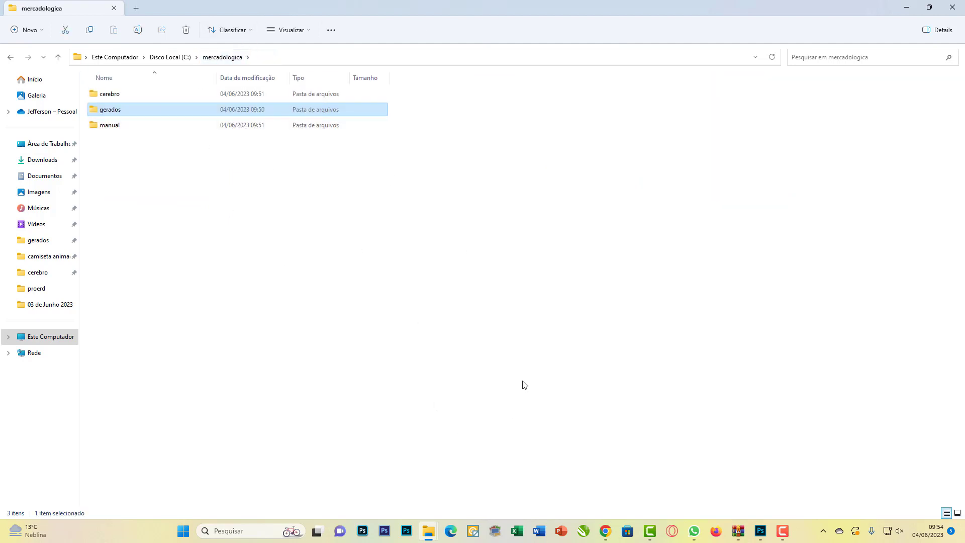
# - Switch to Photoshop, display the Actions panel and move it to the opposite side of the workspace from the tools
pyautogui.click(760, 531)
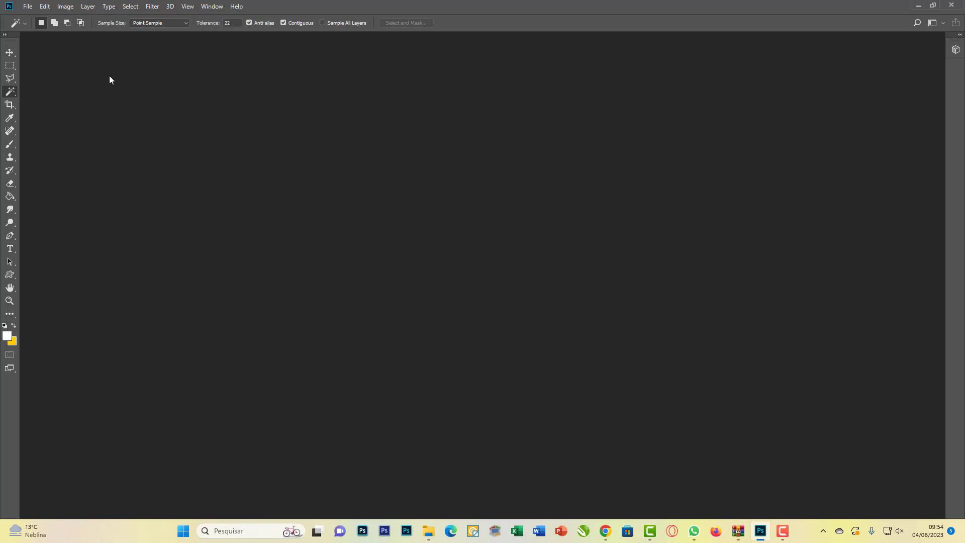
pyautogui.click(212, 7)
pyautogui.click(216, 73)
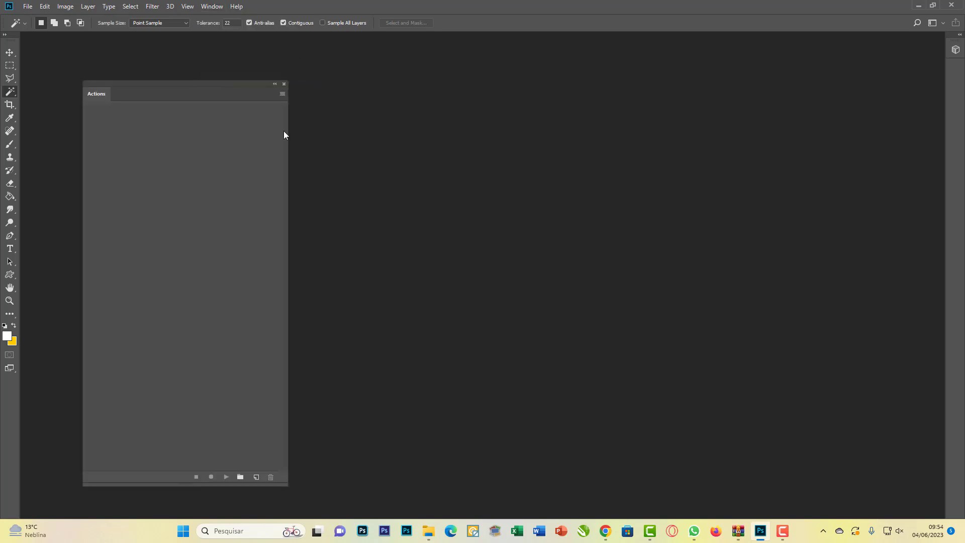
pyautogui.moveTo(181, 96); pyautogui.dragTo(742, 82)
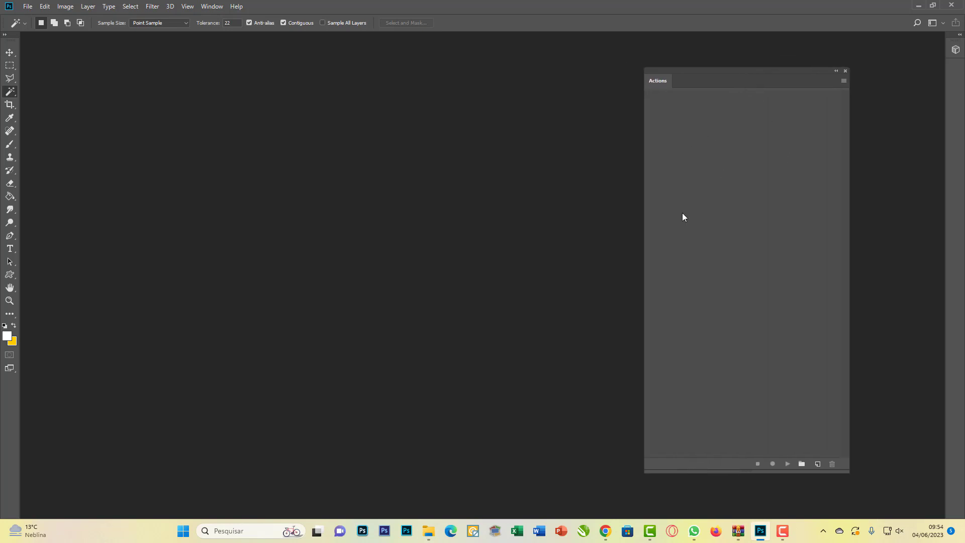
# - Load the Camisetas Coloridas.atn action set from the mercadologica\cerebro folder, leaving its list of actions expanded
pyautogui.click(28, 7)
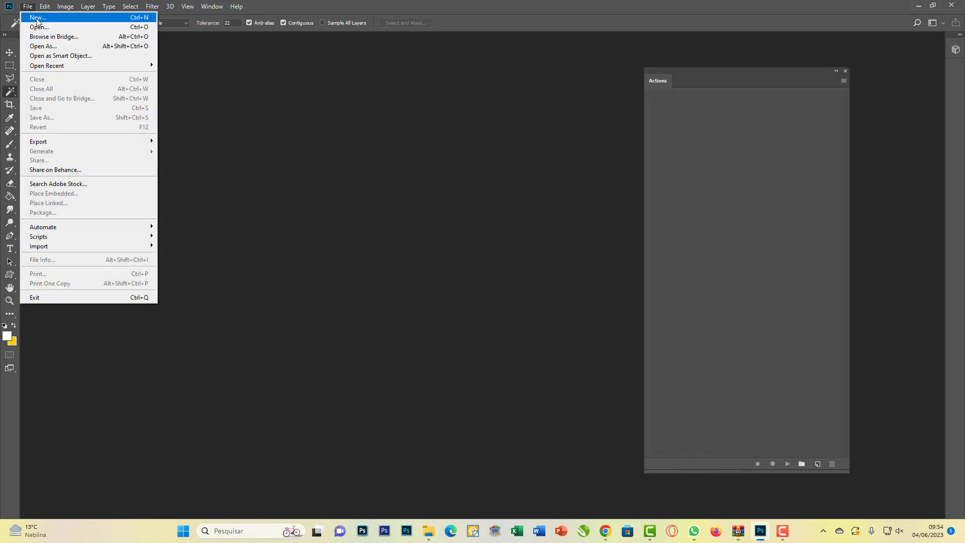
pyautogui.click(46, 28)
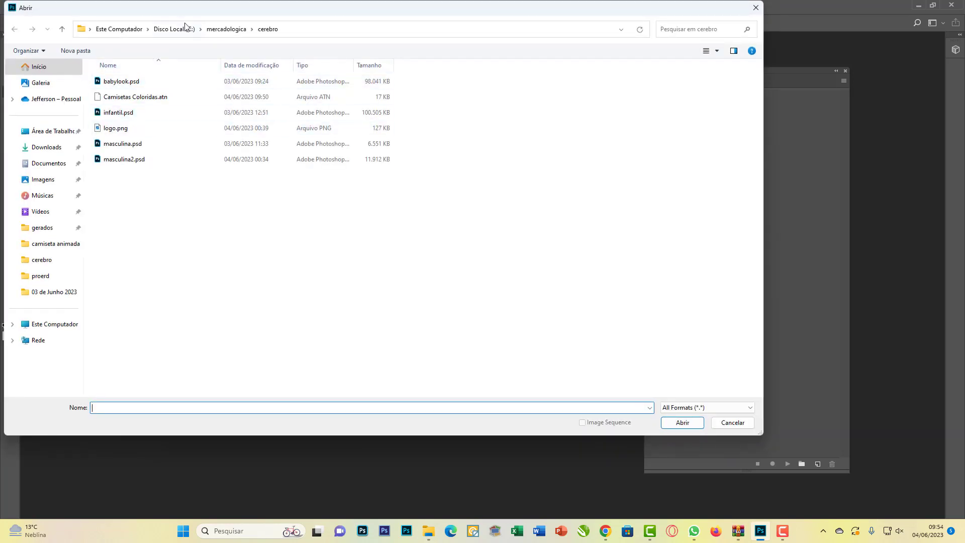
pyautogui.click(229, 29)
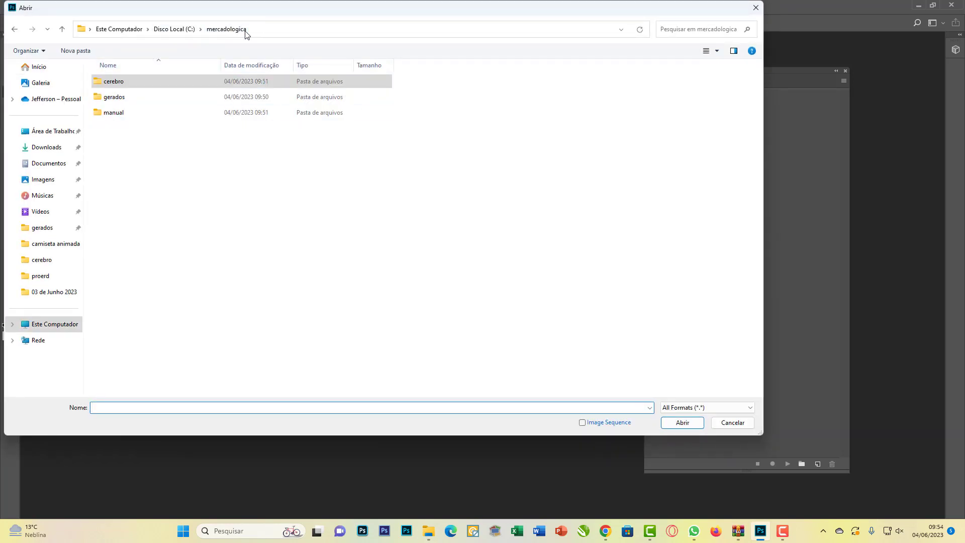
pyautogui.doubleClick(122, 84)
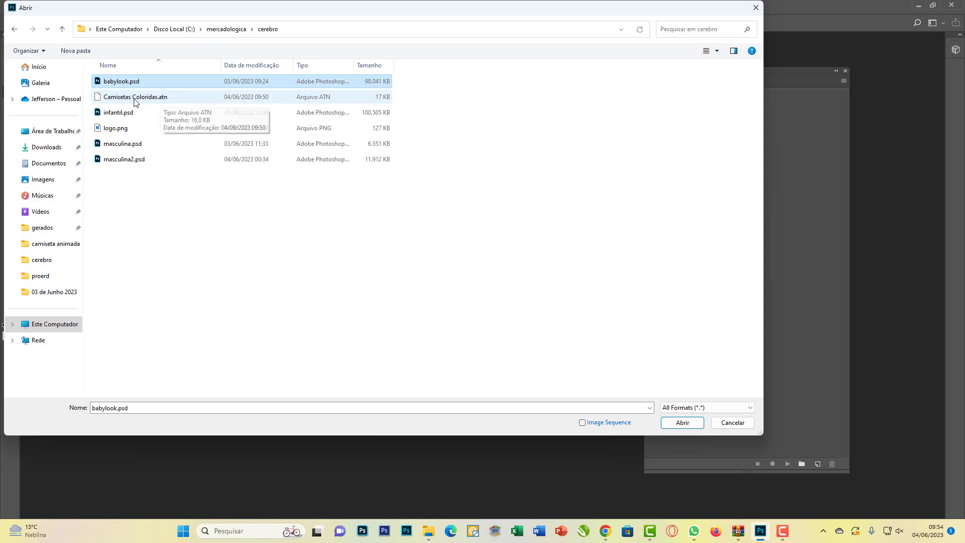
pyautogui.click(140, 98)
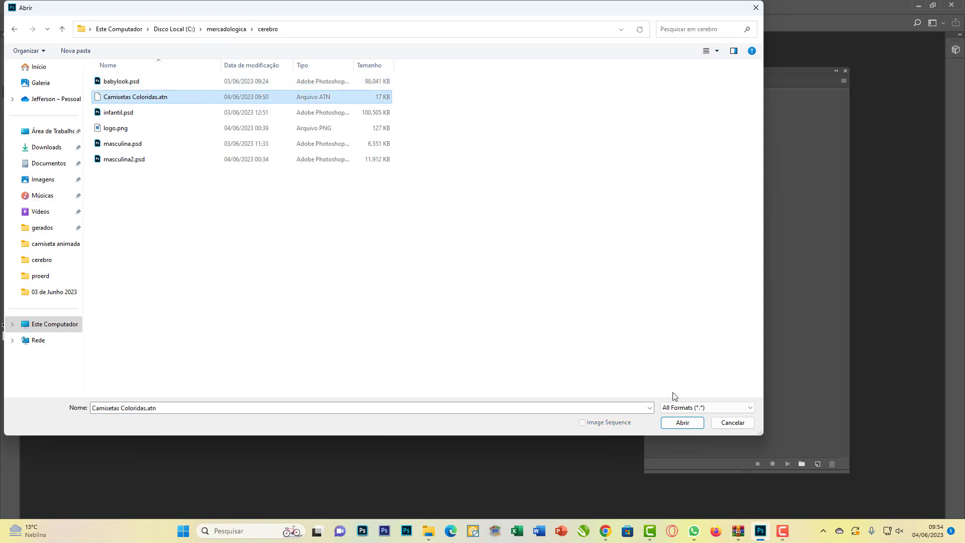
pyautogui.click(687, 424)
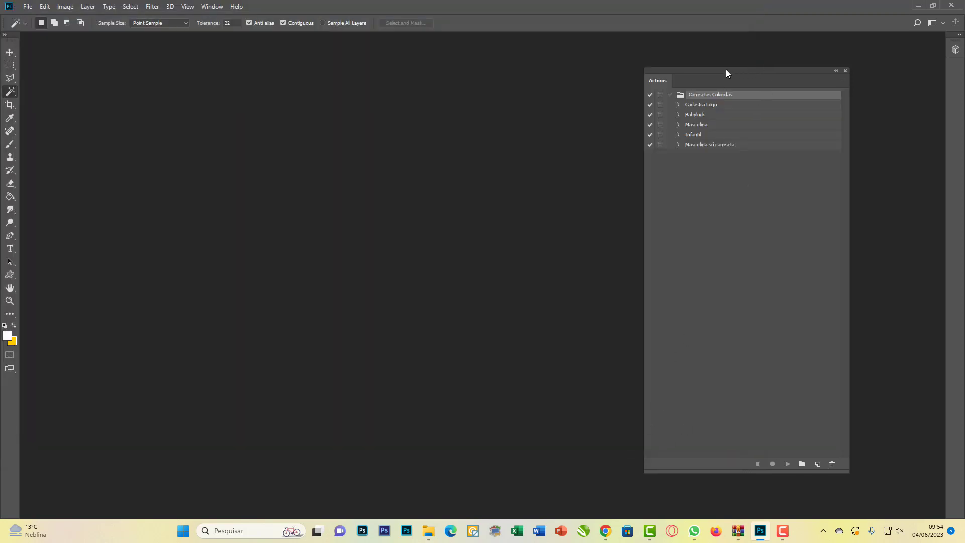
pyautogui.click(672, 95)
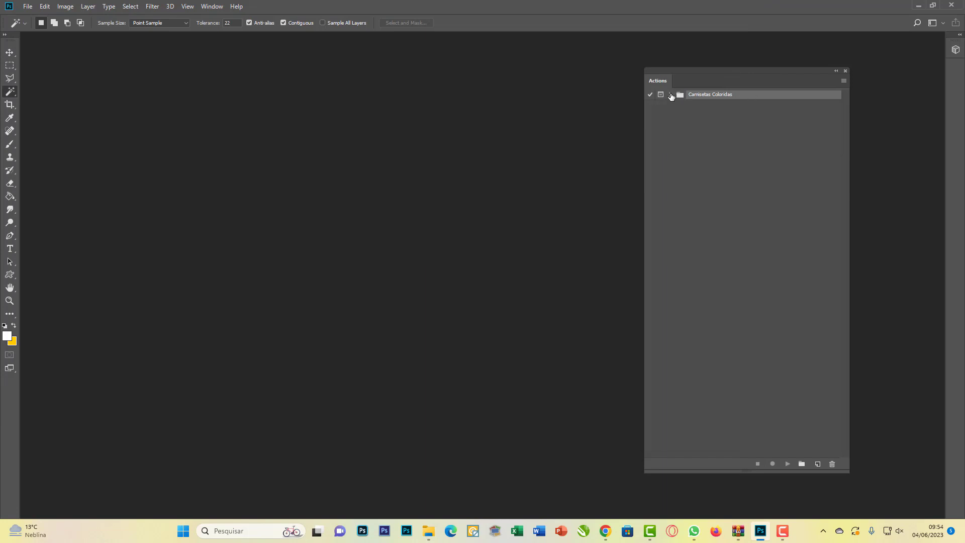
pyautogui.click(671, 95)
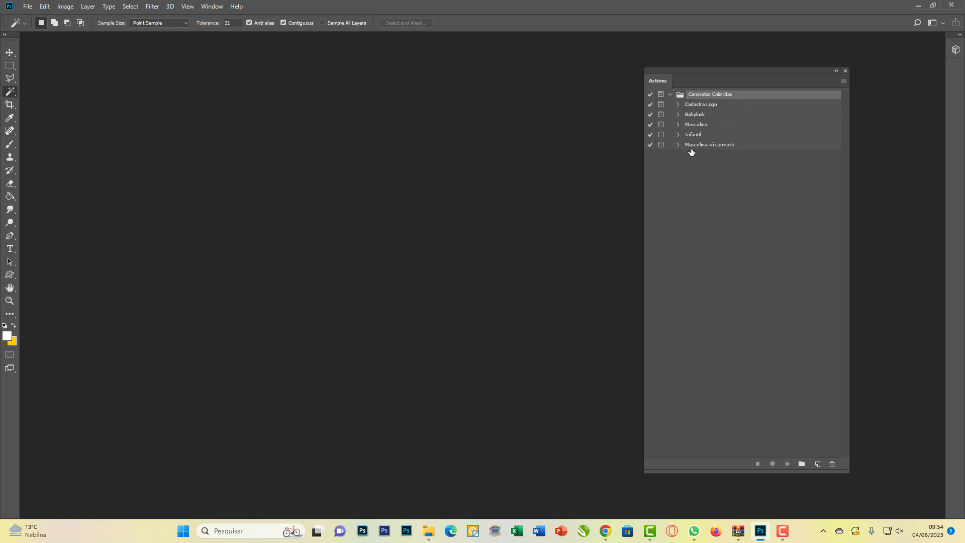
# - Run the Cadastra Logo action and continue past its instruction message to the logo file selection
pyautogui.click(678, 104)
pyautogui.click(702, 104)
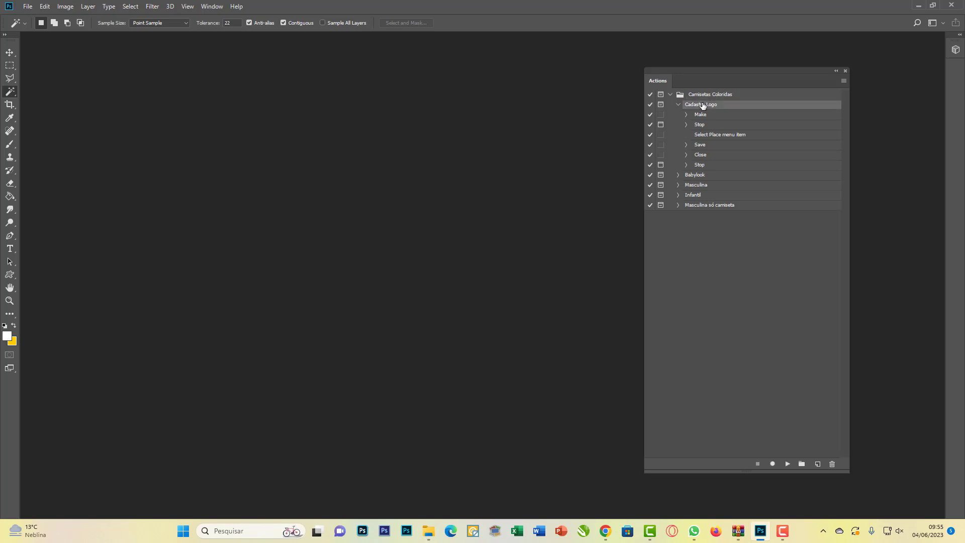
pyautogui.click(787, 465)
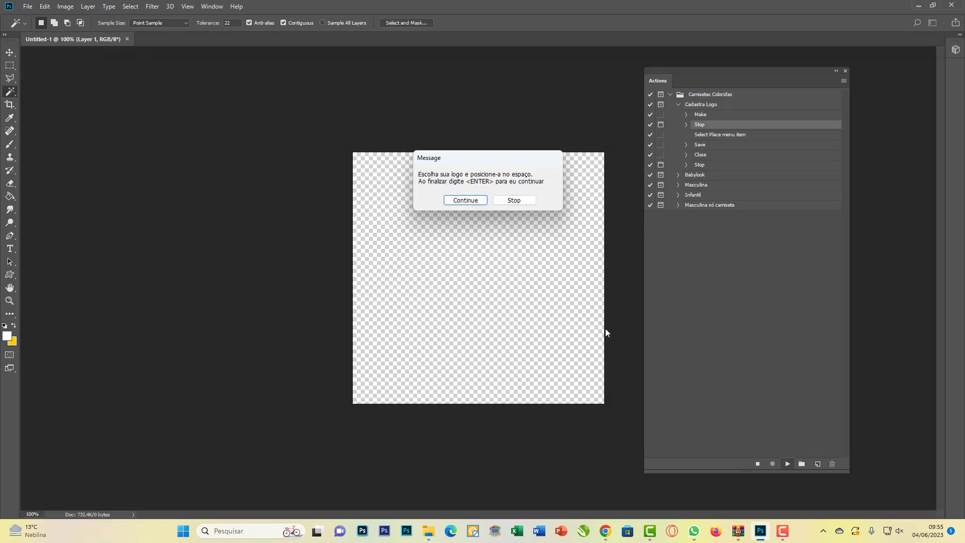
pyautogui.click(480, 200)
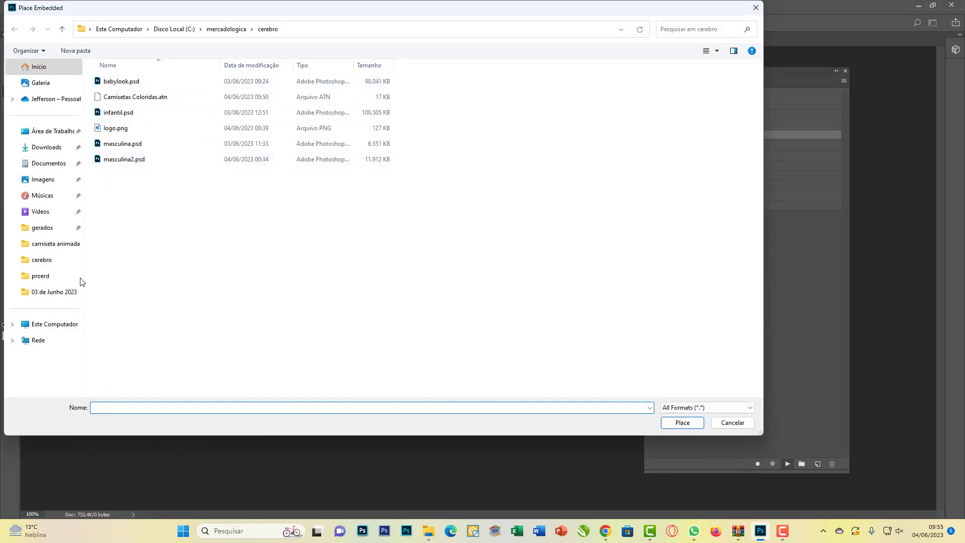
# - Place logo.png from the caneca folder on Disco Local (C:) into the new document
pyautogui.click(61, 321)
pyautogui.doubleClick(181, 91)
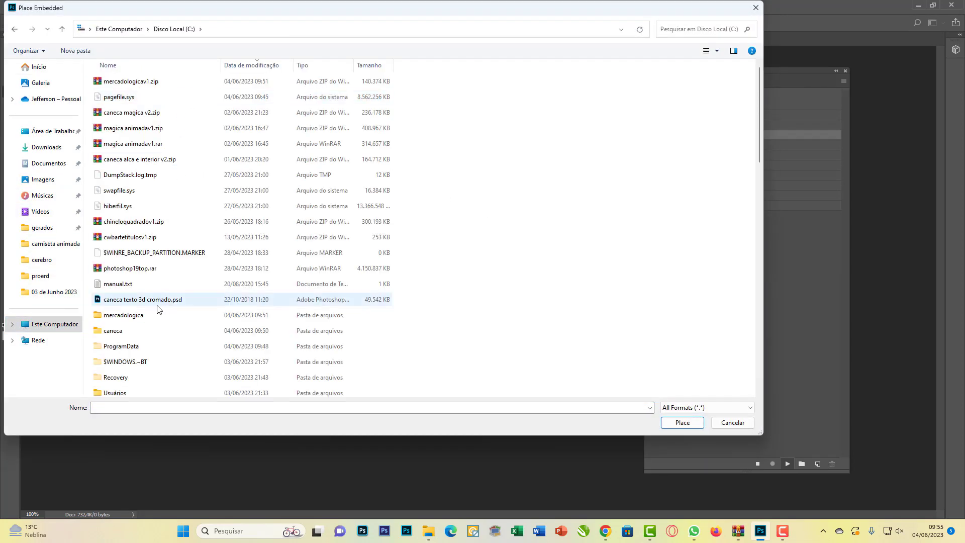
pyautogui.doubleClick(113, 330)
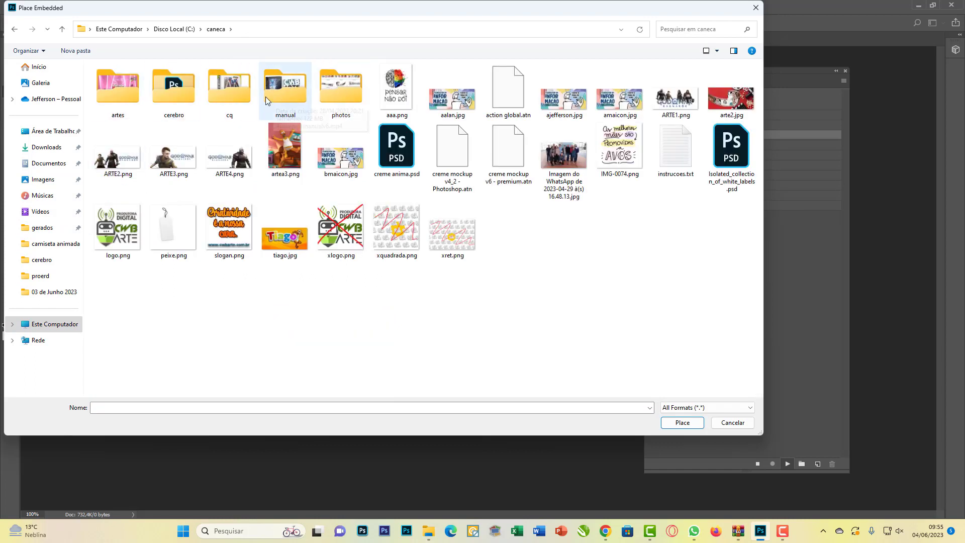
pyautogui.click(124, 217)
pyautogui.doubleClick(124, 217)
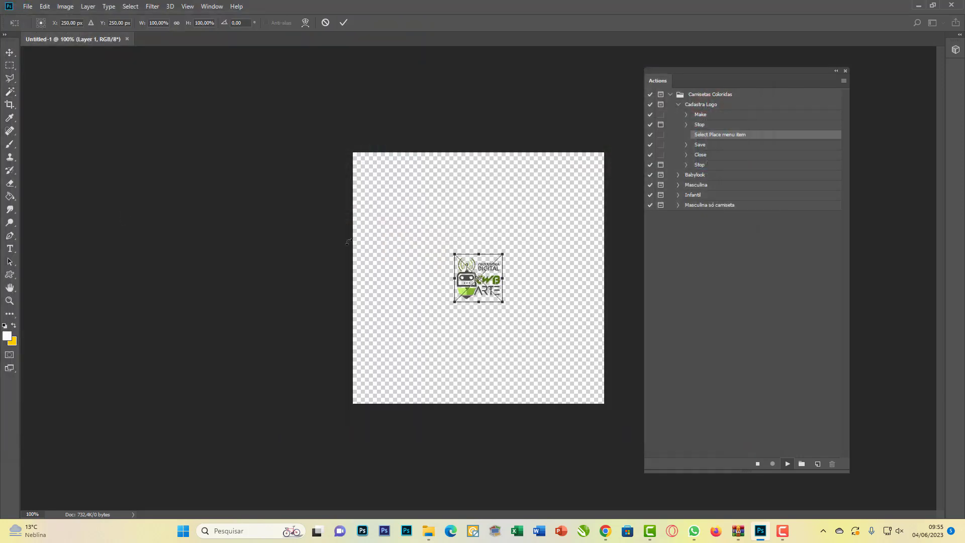
# - Enlarge the placed logo to about 496% so it nearly fills the square canvas, and commit the placement
pyautogui.moveTo(454, 254); pyautogui.dragTo(361, 161)
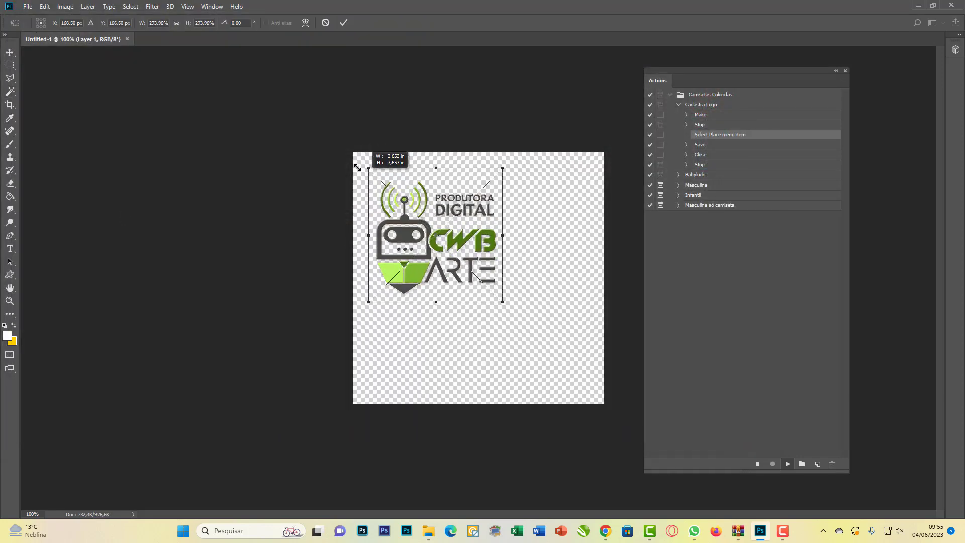
pyautogui.moveTo(503, 303); pyautogui.dragTo(597, 396)
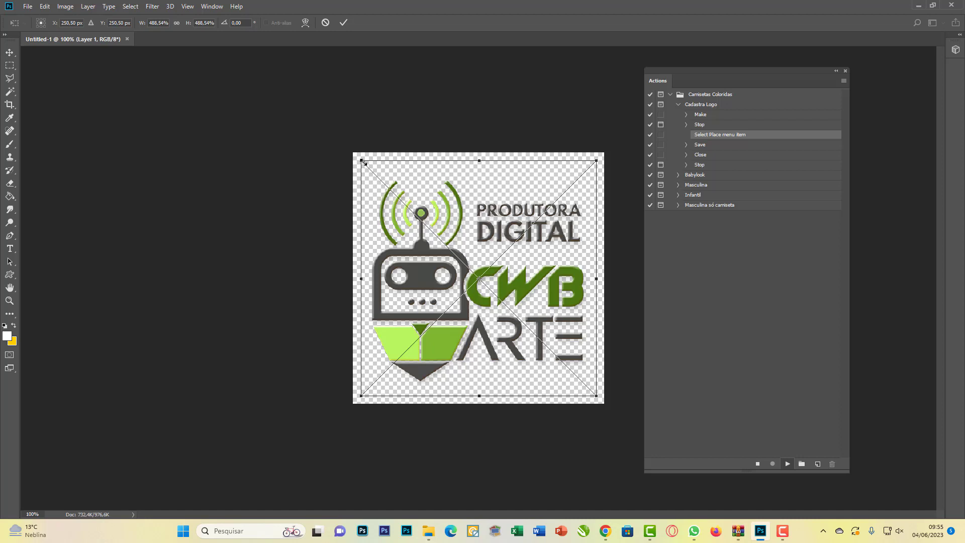
pyautogui.moveTo(362, 162); pyautogui.dragTo(357, 158)
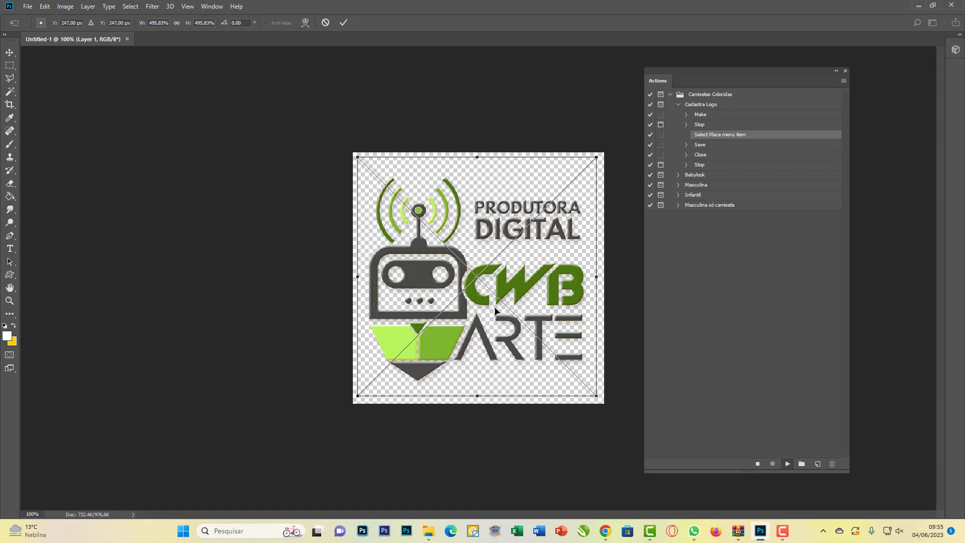
pyautogui.press('Return')
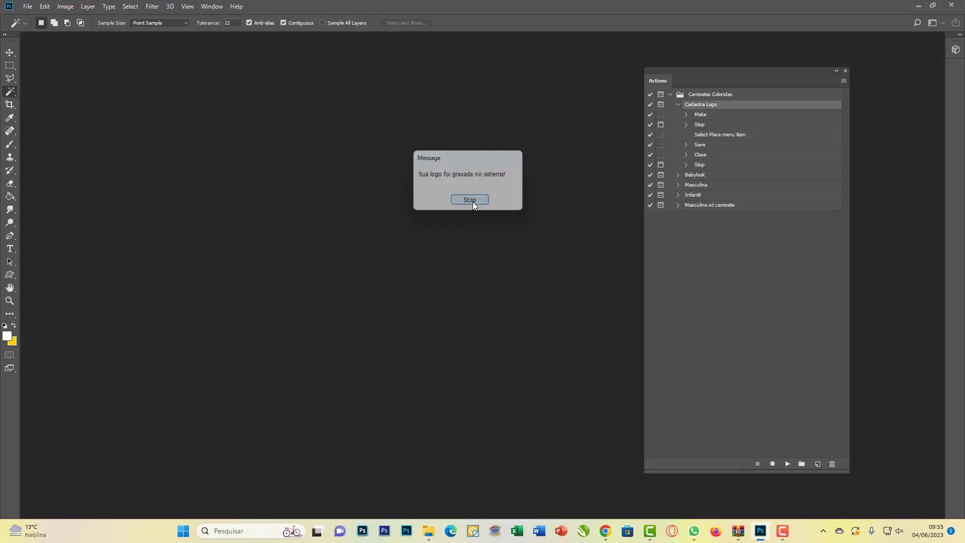
# - Finish the Cadastra Logo action, collapse its steps, and run the Babylook action past its art positioning message
pyautogui.click(471, 201)
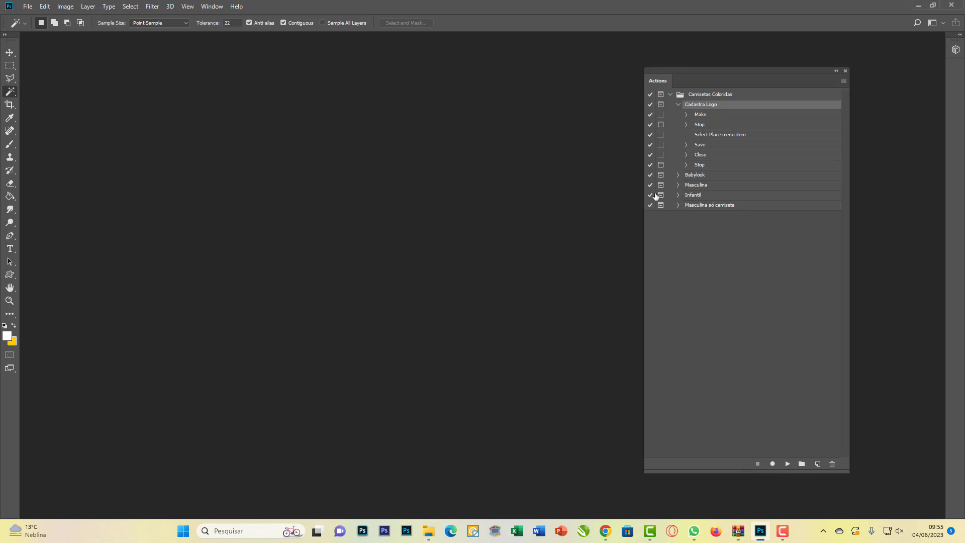
pyautogui.click(677, 105)
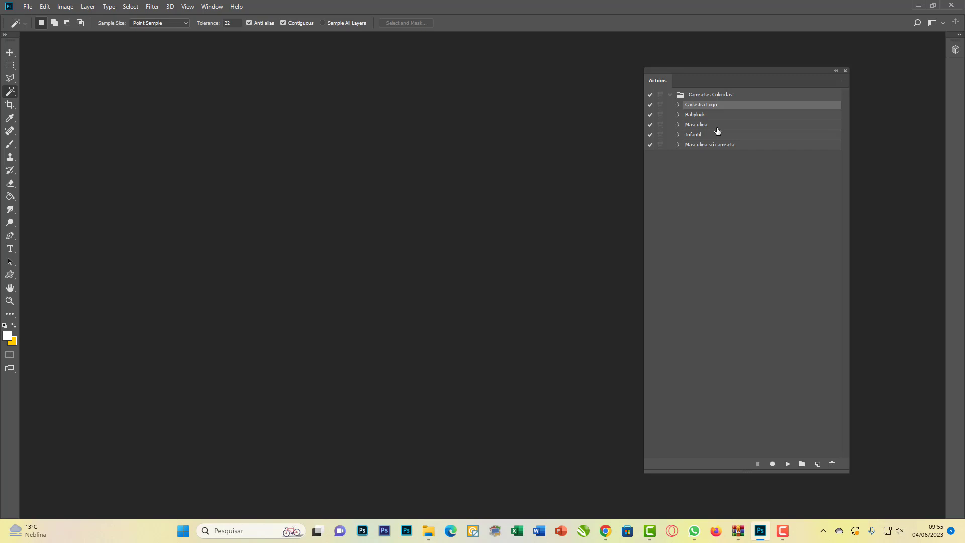
pyautogui.click(679, 114)
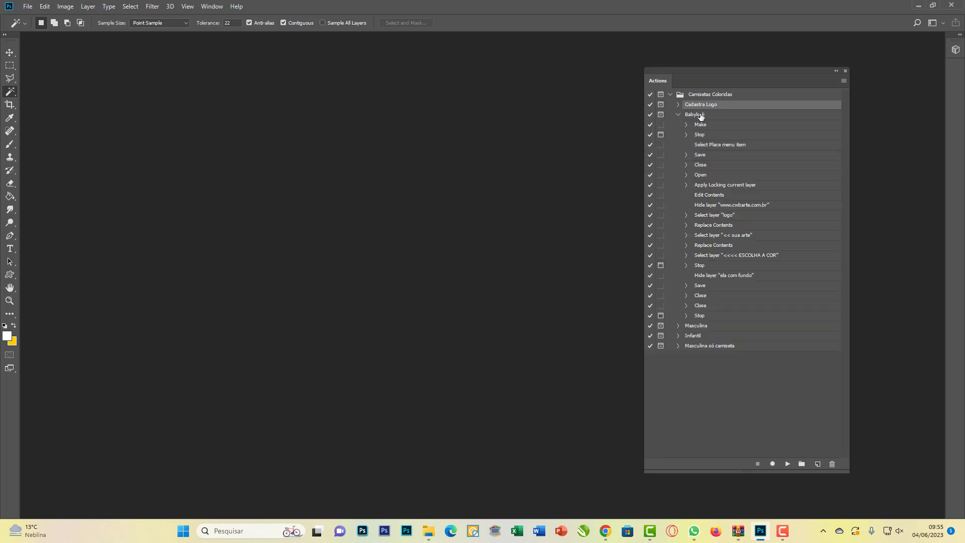
pyautogui.click(691, 116)
pyautogui.click(788, 462)
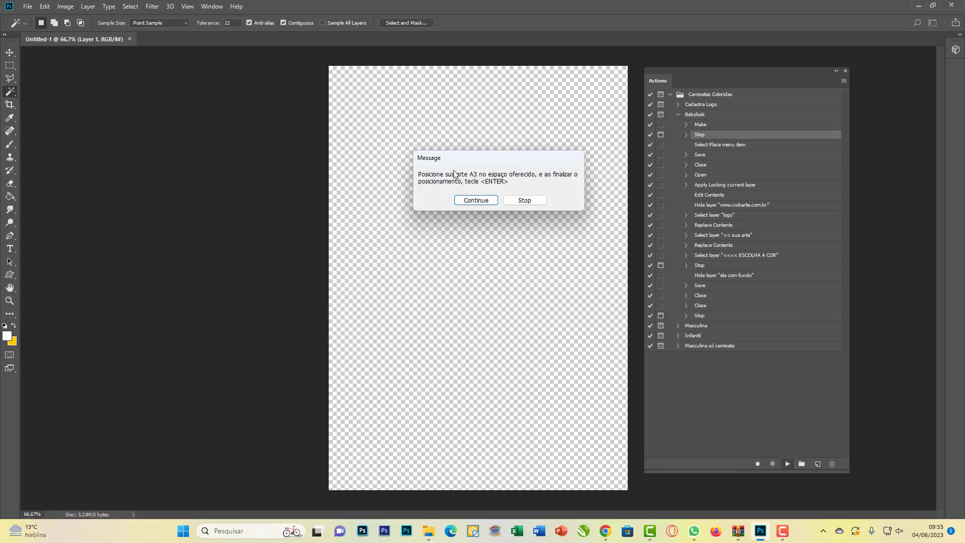
pyautogui.click(478, 201)
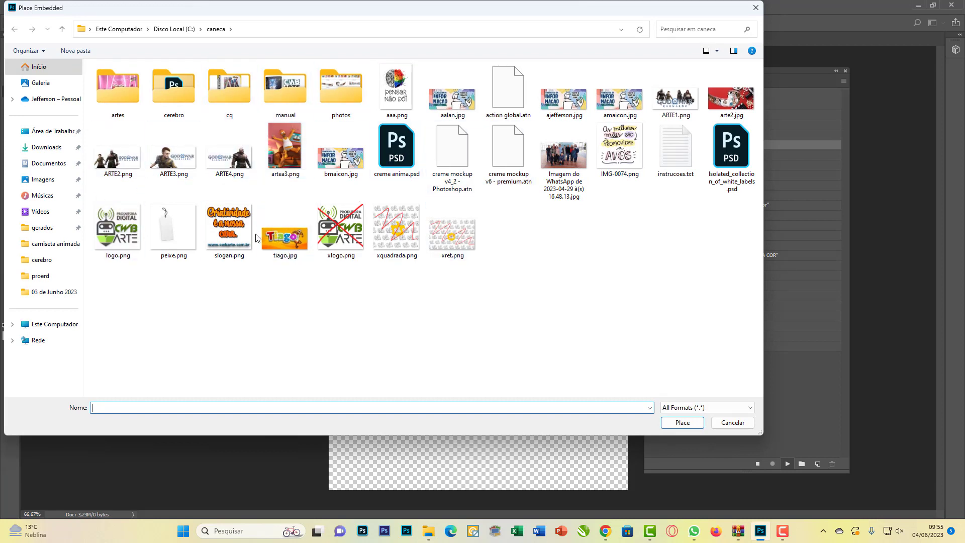
# - Place aaa.png into the new document, enlarge it to about 377% so the artwork fills the canvas width, and commit the placement
pyautogui.doubleClick(402, 93)
pyautogui.moveTo(435, 207); pyautogui.dragTo(322, 50)
pyautogui.moveTo(534, 349); pyautogui.dragTo(580, 431)
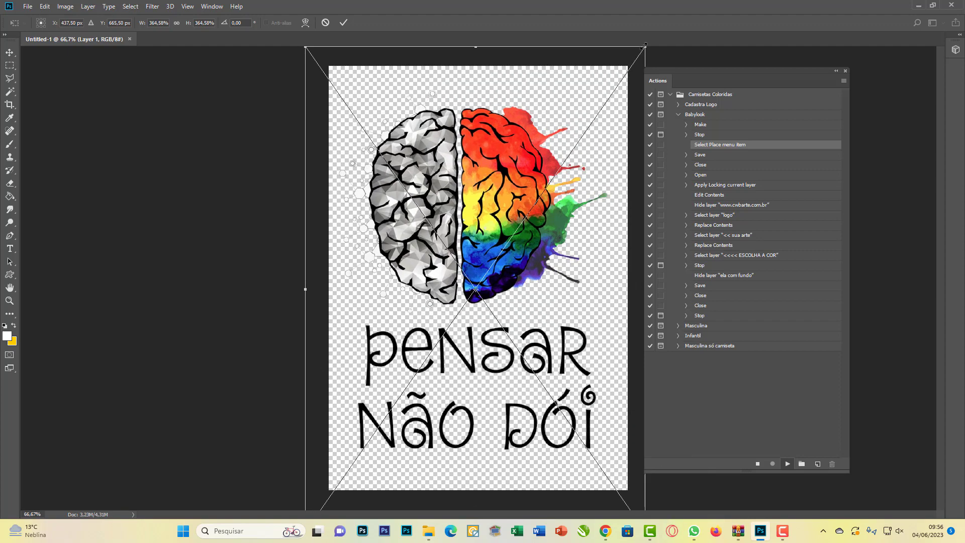
pyautogui.moveTo(646, 44); pyautogui.dragTo(654, 36)
pyautogui.moveTo(568, 202); pyautogui.dragTo(563, 200)
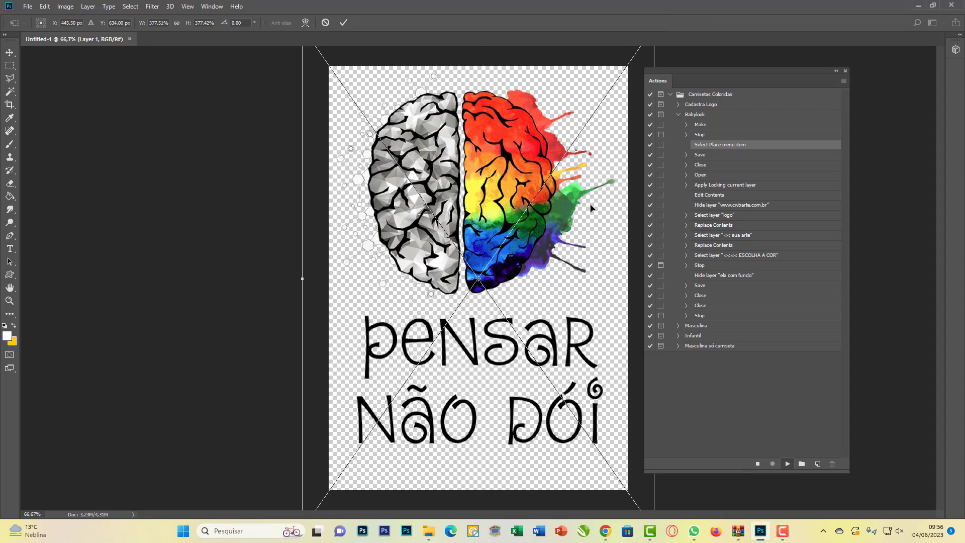
pyautogui.press('Return')
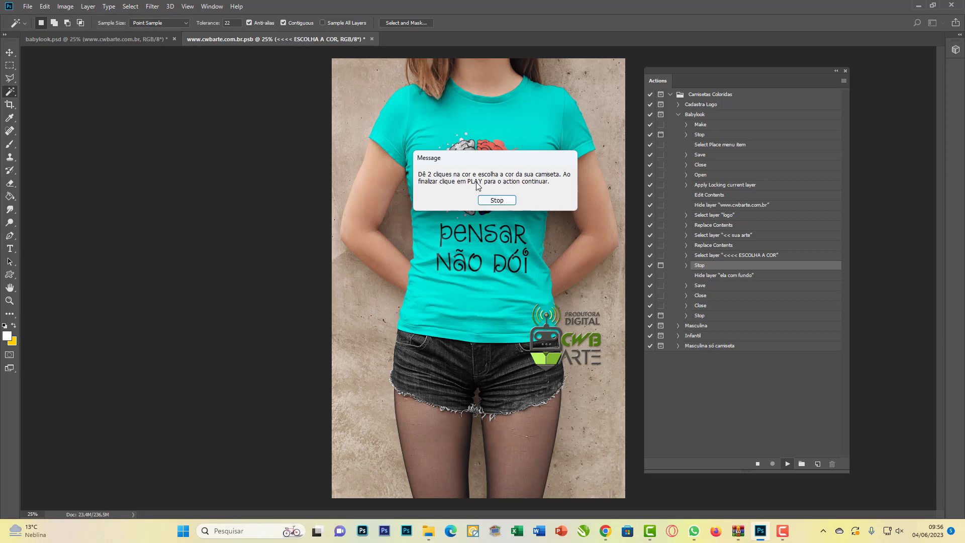
# - Dismiss the colour selection message and show the layers beside the mockup, with their list enlarged down to the ela com fundo layer
pyautogui.click(496, 201)
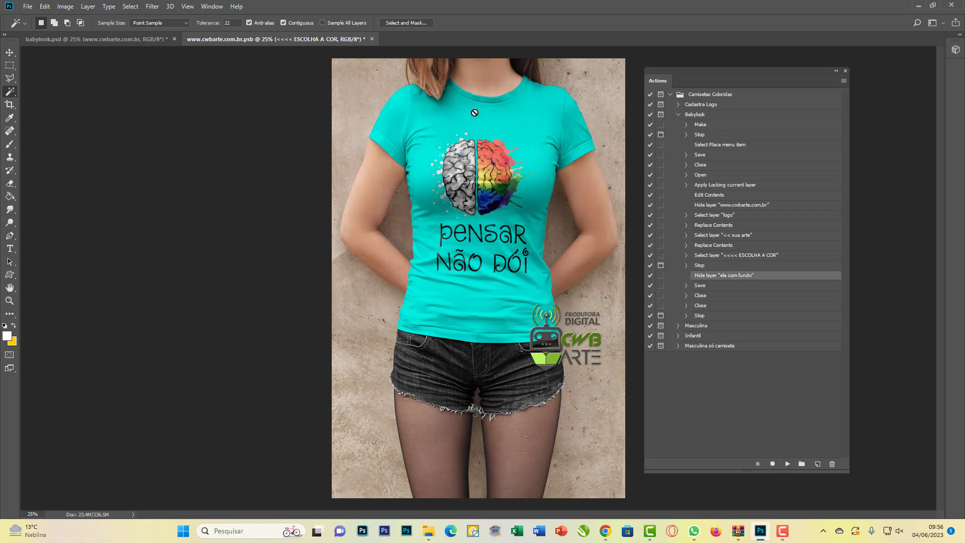
pyautogui.click(213, 7)
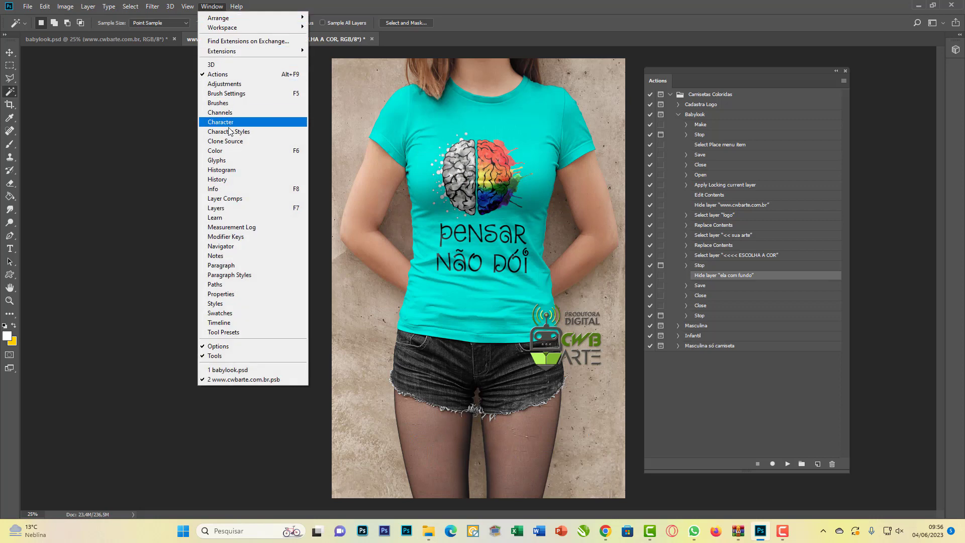
pyautogui.click(233, 209)
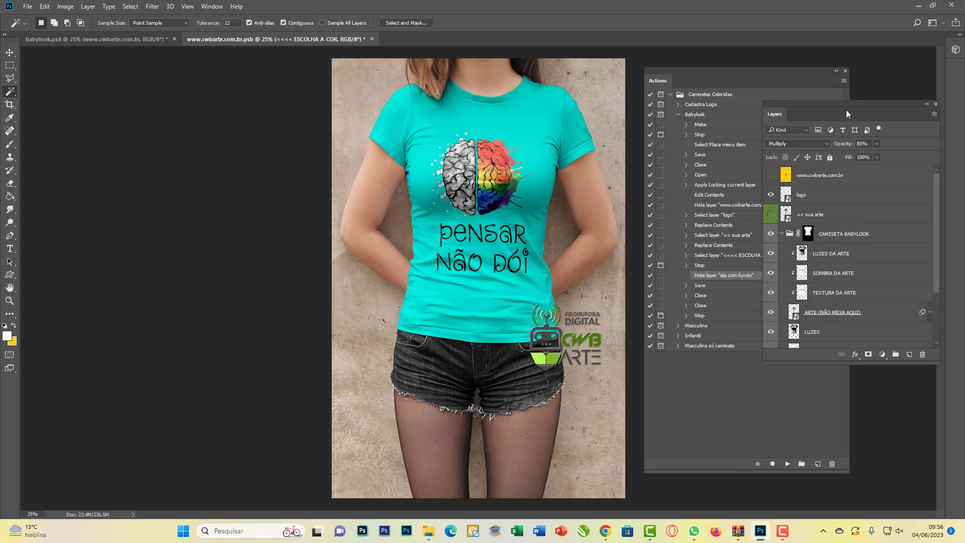
pyautogui.moveTo(847, 114); pyautogui.dragTo(161, 84)
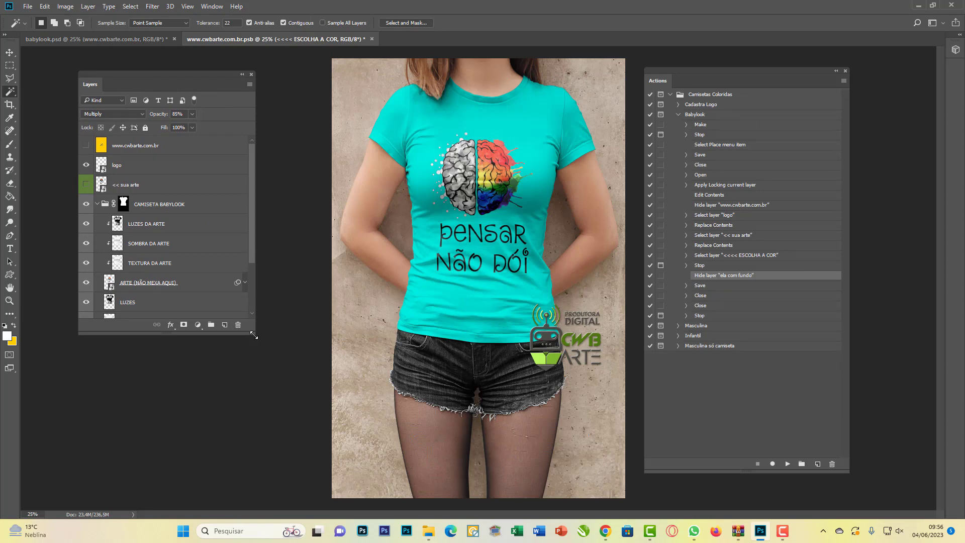
pyautogui.moveTo(254, 335); pyautogui.dragTo(280, 470)
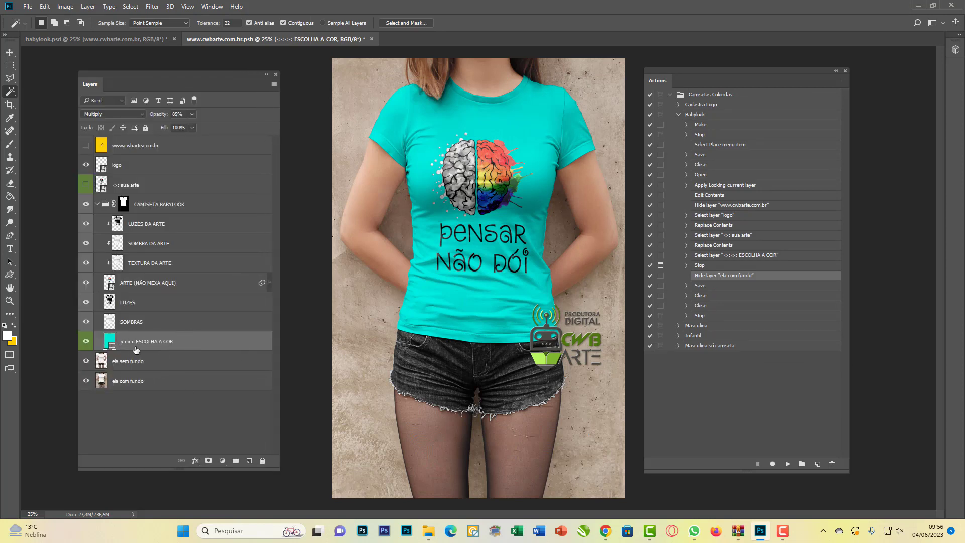
# - Open the <<<< ESCOLHA A COR layer's fill colour for editing and try purple, green and orange shades on the shirt
pyautogui.doubleClick(109, 341)
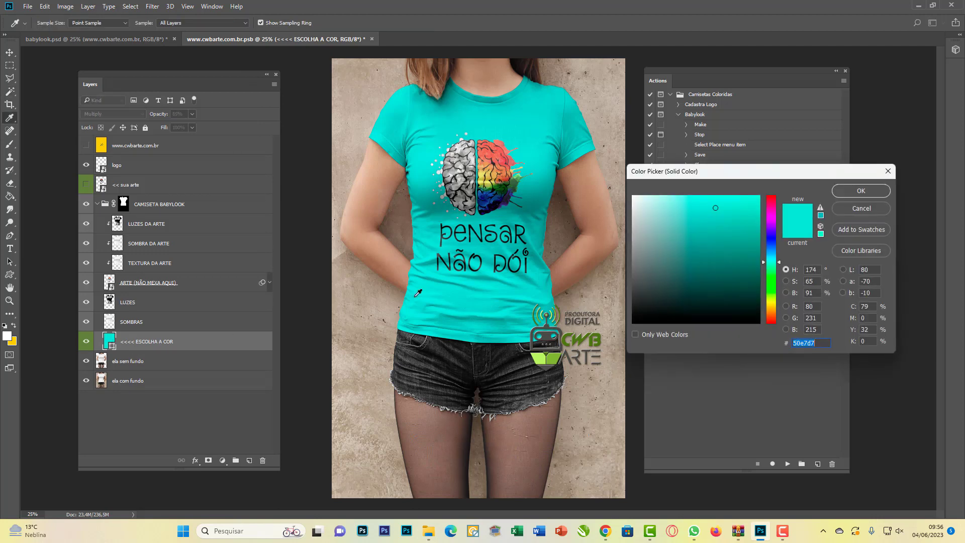
pyautogui.moveTo(748, 171); pyautogui.dragTo(785, 161)
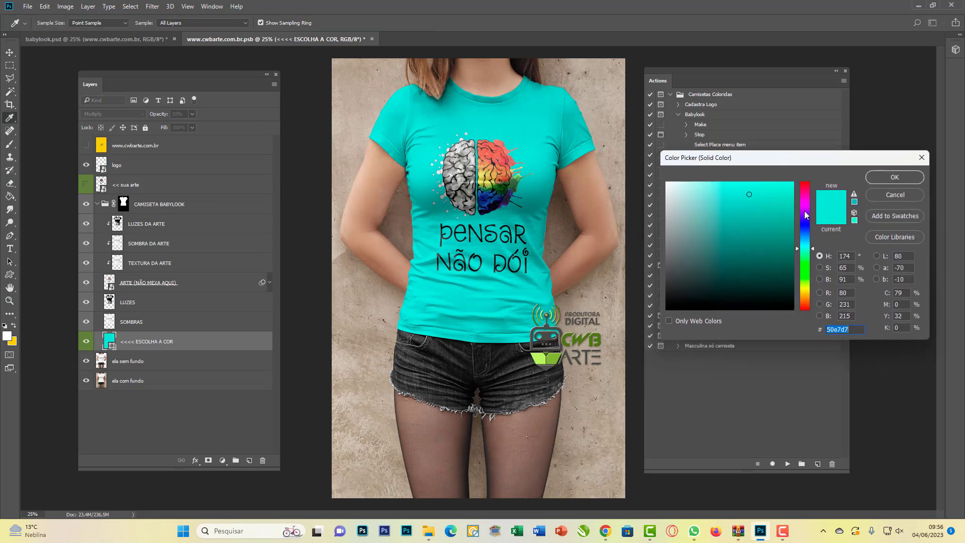
pyautogui.moveTo(805, 215); pyautogui.dragTo(805, 210)
pyautogui.click(756, 202)
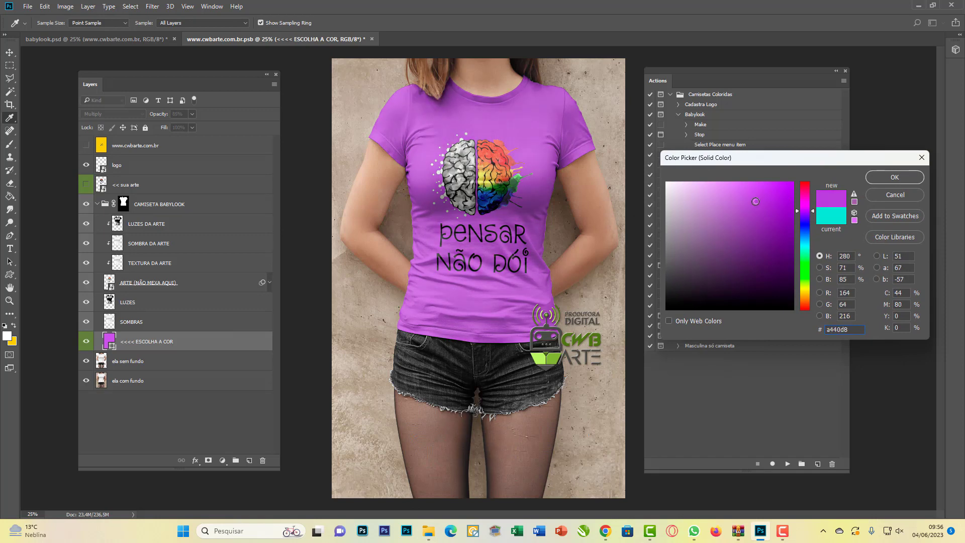
pyautogui.click(745, 201)
pyautogui.click(806, 222)
pyautogui.moveTo(738, 208)
pyautogui.mouseDown()
pyautogui.moveTo(737, 226)
pyautogui.moveTo(731, 213)
pyautogui.moveTo(754, 203)
pyautogui.moveTo(729, 199)
pyautogui.moveTo(765, 199)
pyautogui.mouseUp()
pyautogui.click(799, 266)
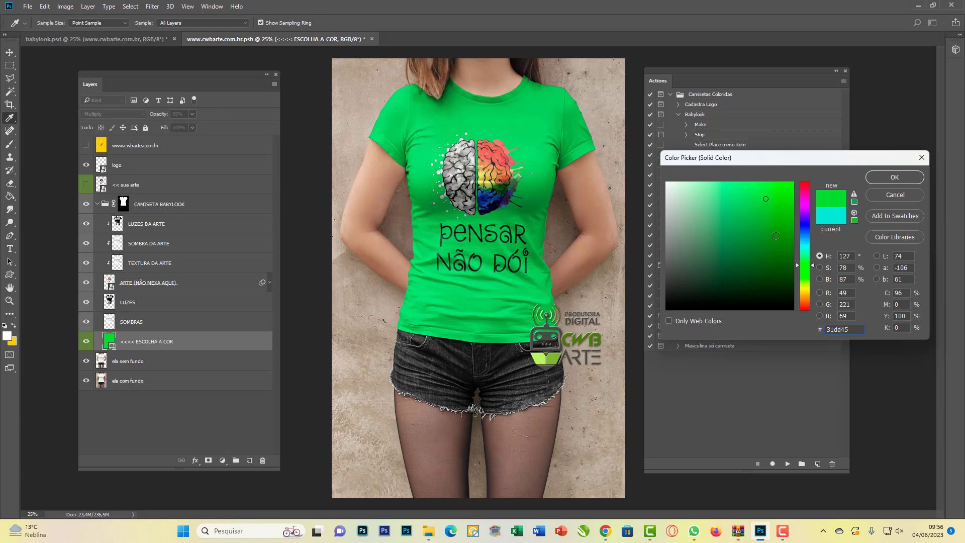
pyautogui.click(806, 294)
pyautogui.click(806, 298)
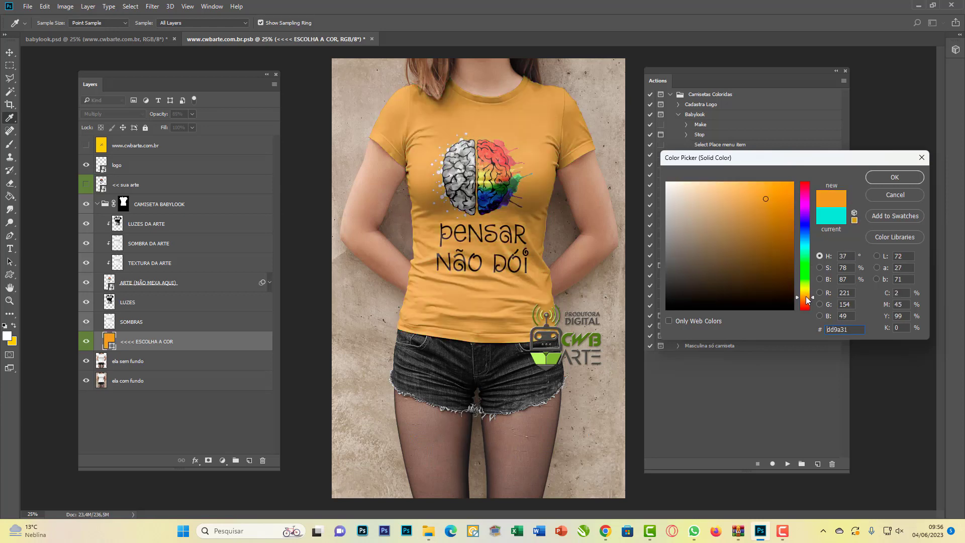
pyautogui.click(770, 218)
pyautogui.click(773, 206)
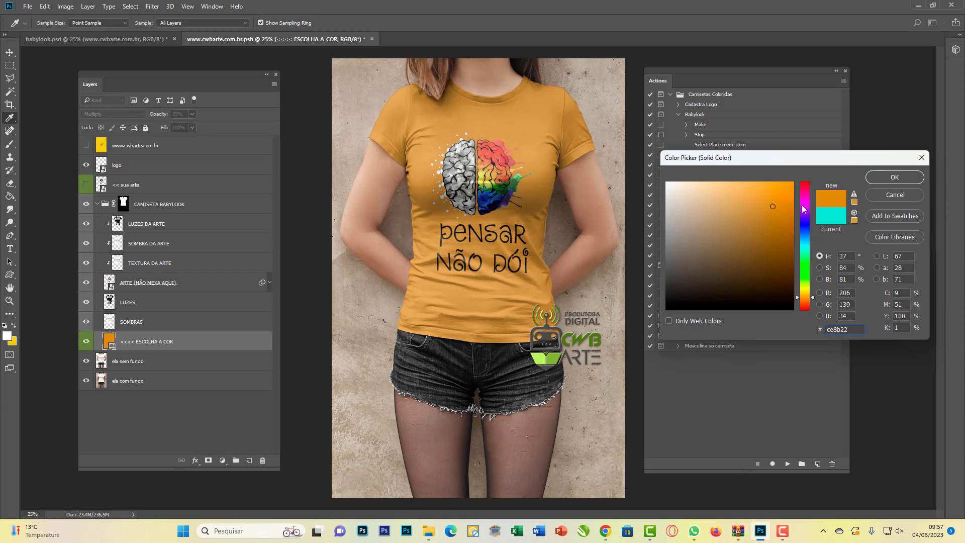
# - Set the shirt colour to magenta #c92fd7 and resume the Babylook action until the mockup is saved, closing its final message
pyautogui.moveTo(809, 261)
pyautogui.mouseDown()
pyautogui.moveTo(809, 229)
pyautogui.moveTo(758, 216)
pyautogui.moveTo(744, 223)
pyautogui.moveTo(804, 205)
pyautogui.moveTo(762, 215)
pyautogui.moveTo(765, 203)
pyautogui.mouseUp()
pyautogui.click(775, 195)
pyautogui.click(802, 240)
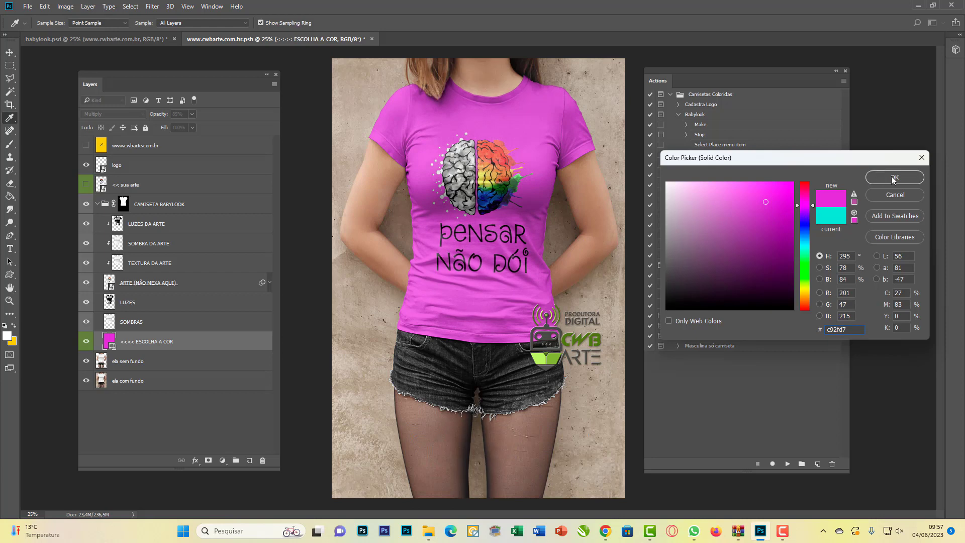
pyautogui.click(894, 177)
pyautogui.click(787, 464)
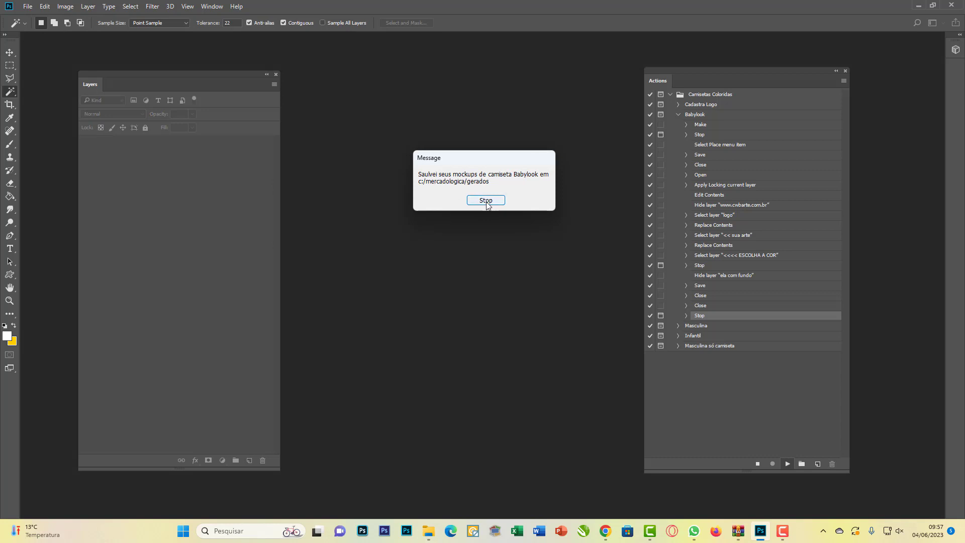
pyautogui.click(485, 200)
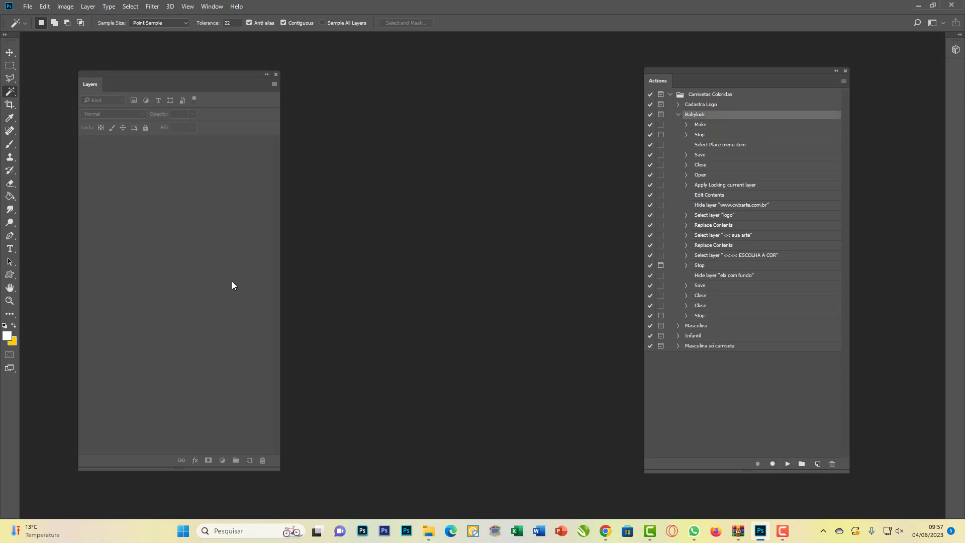
# - Switch to File Explorer and view the generated babylook.png in the mercadologica\gerados folder, closing the image viewer when done
pyautogui.moveTo(428, 529)
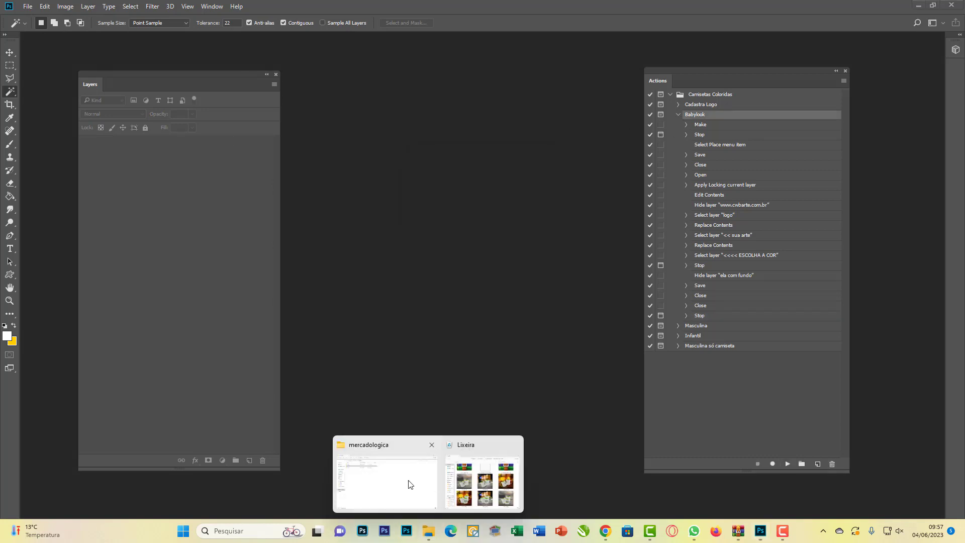
pyautogui.click(423, 482)
pyautogui.click(512, 154)
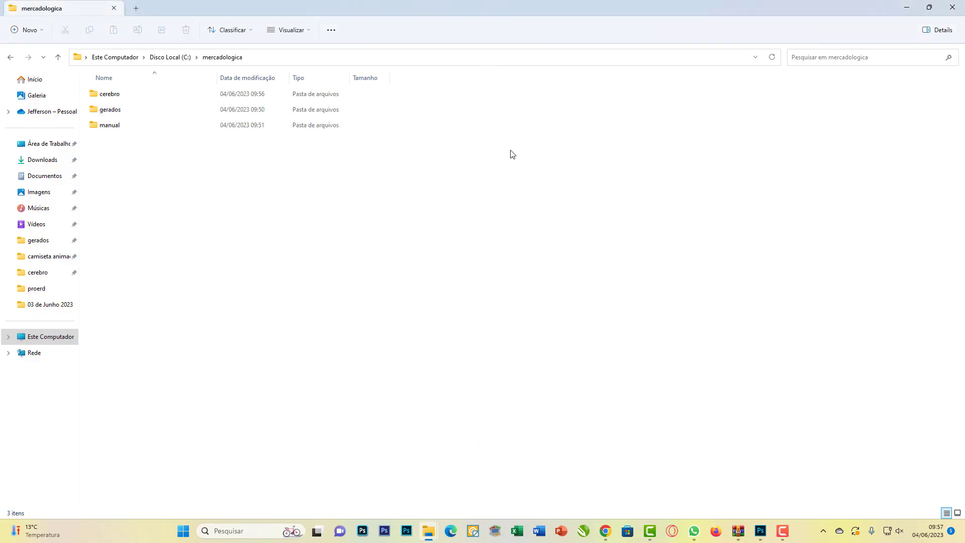
pyautogui.doubleClick(112, 109)
pyautogui.click(99, 95)
pyautogui.rightClick(100, 96)
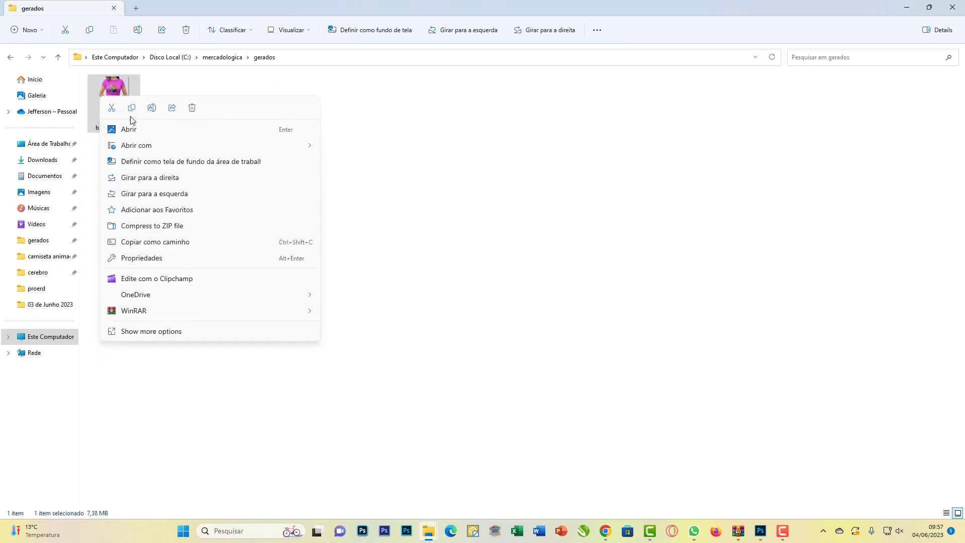
pyautogui.click(143, 130)
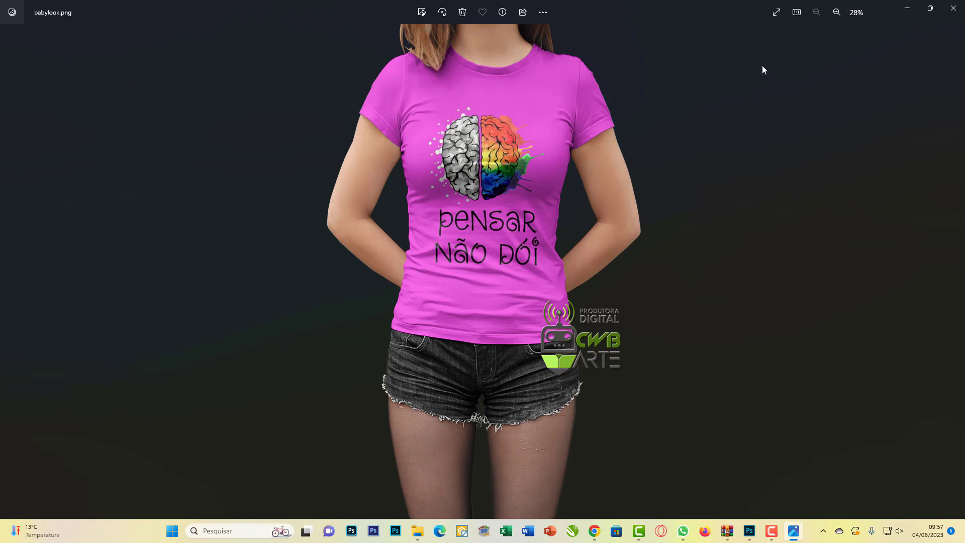
pyautogui.click(954, 7)
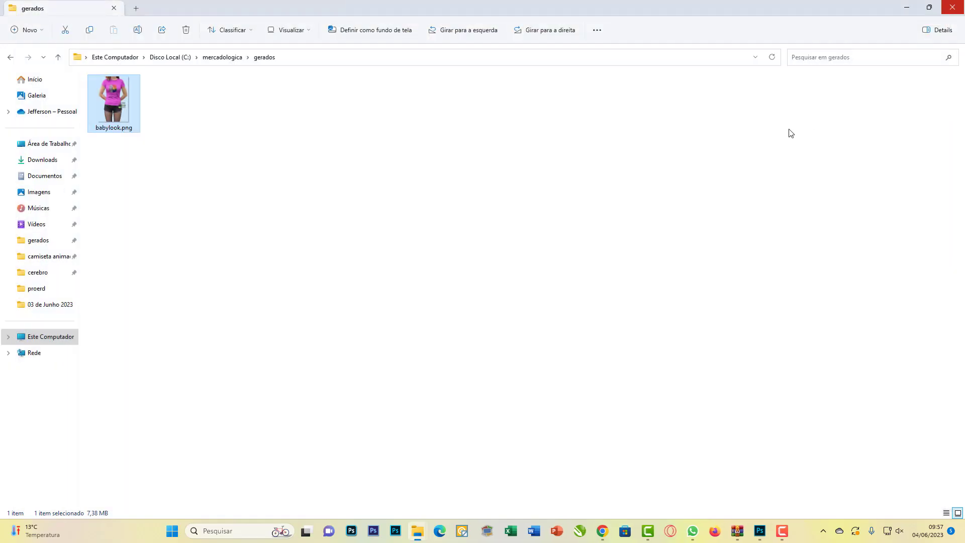
# - Switch to Photoshop and browse to the Banco folder on drive D to open an image
pyautogui.click(760, 531)
pyautogui.click(27, 6)
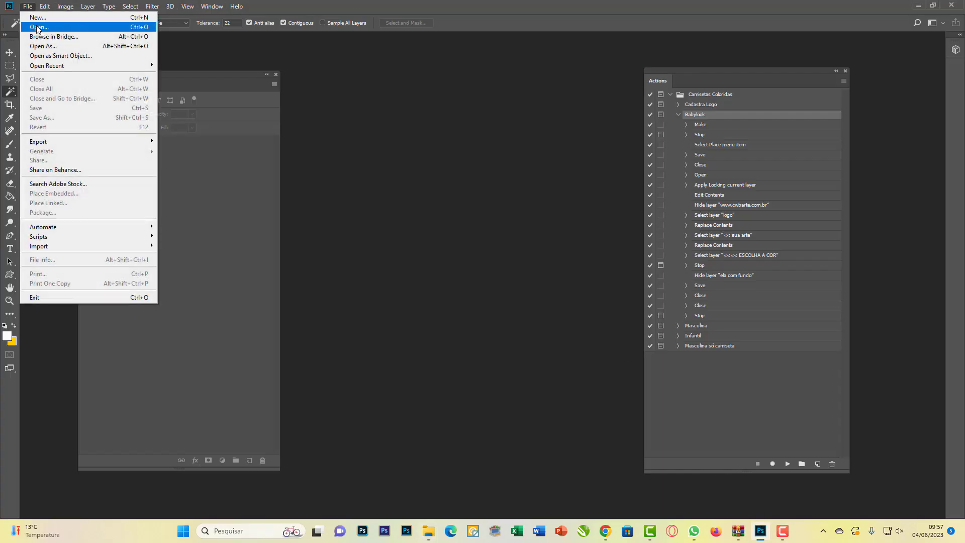
pyautogui.click(39, 28)
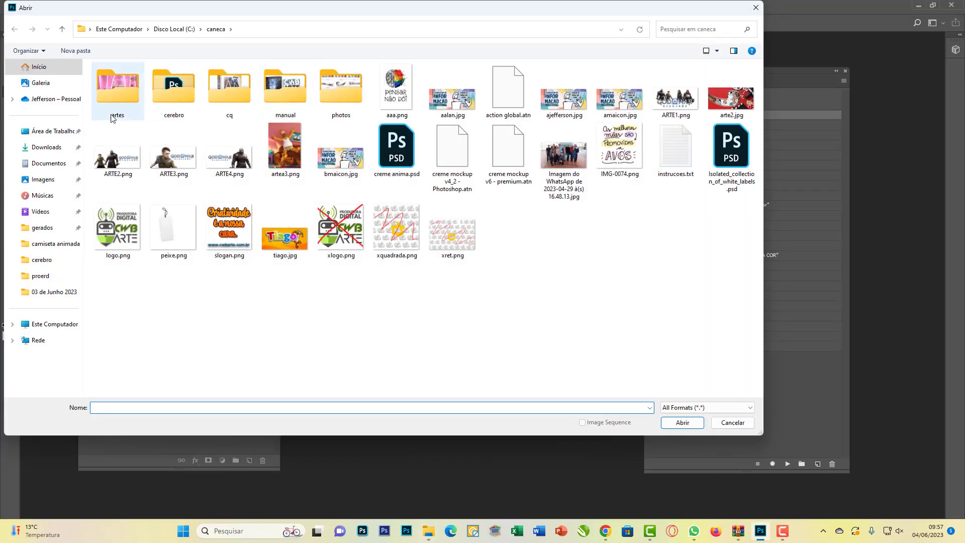
pyautogui.click(50, 324)
pyautogui.doubleClick(278, 82)
pyautogui.scroll(-10, 141, 252)
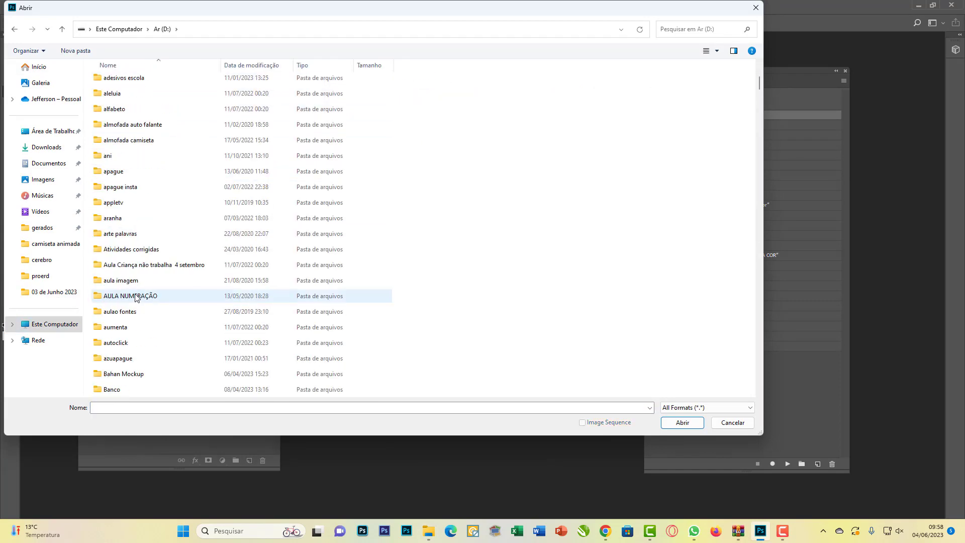
pyautogui.doubleClick(112, 202)
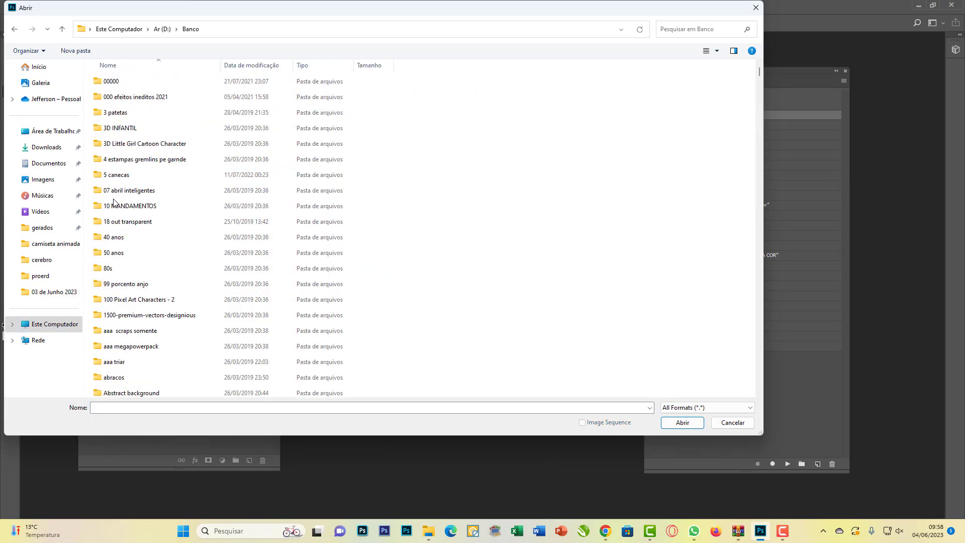
# - Open the wooden wall and floor image fundo09.jpg from the background fundos folder
pyautogui.press('b')
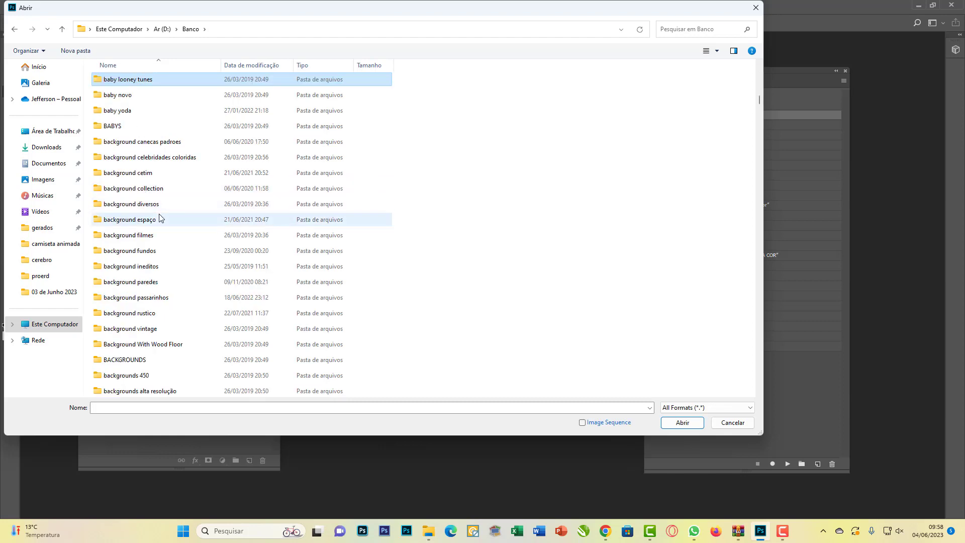
pyautogui.scroll(-1, 156, 248)
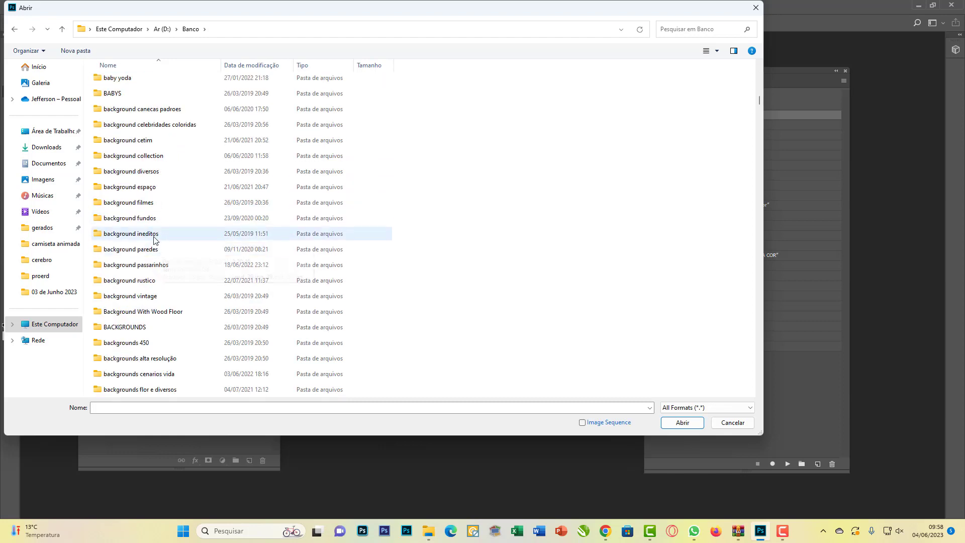
pyautogui.doubleClick(143, 220)
pyautogui.scroll(-2, 352, 236)
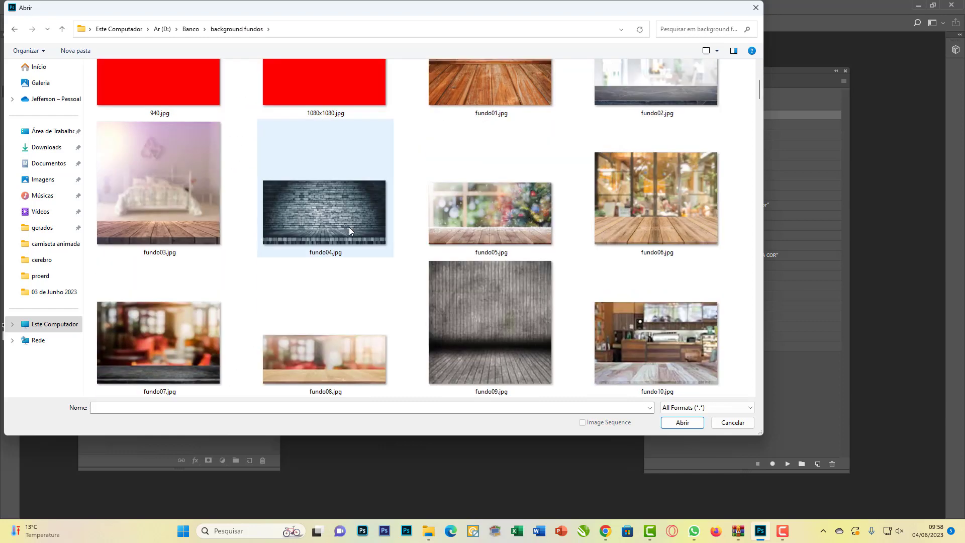
pyautogui.scroll(-1, 407, 237)
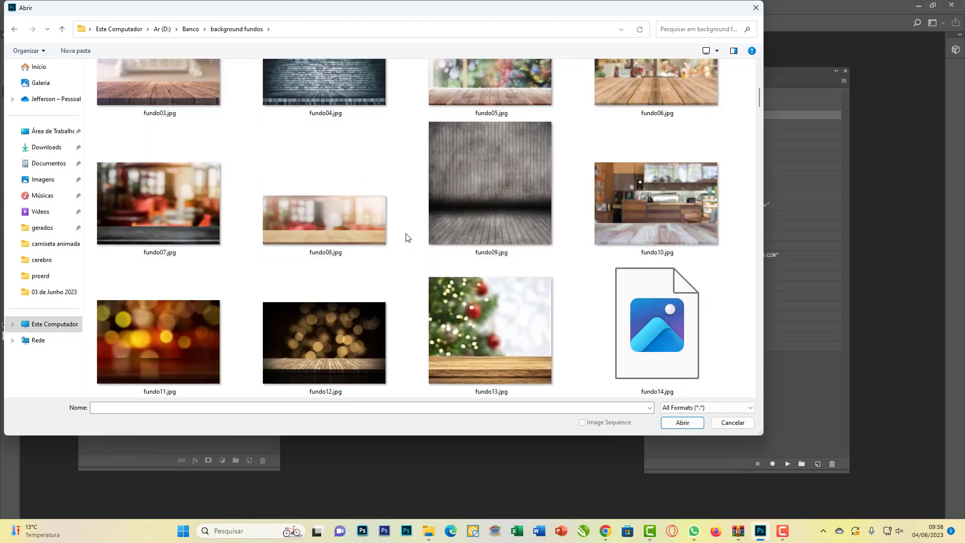
pyautogui.doubleClick(486, 174)
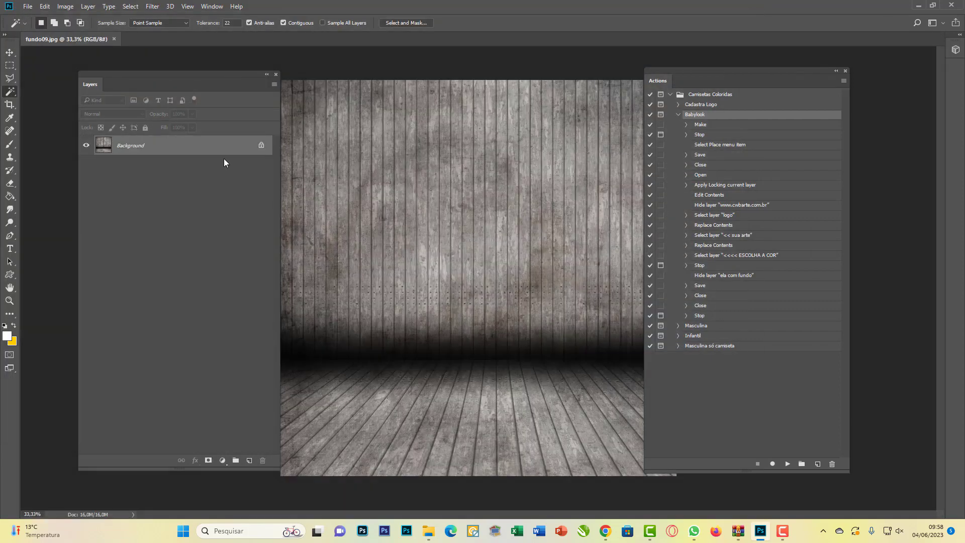
# - Place babylook.png from C:\mercadologica\gerados as an embedded image over the wooden background
pyautogui.click(27, 6)
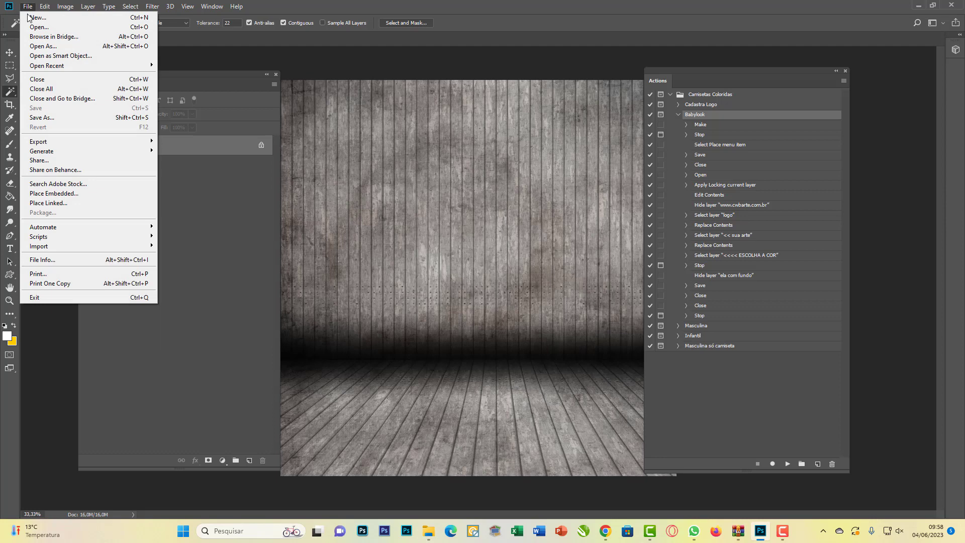
pyautogui.click(64, 198)
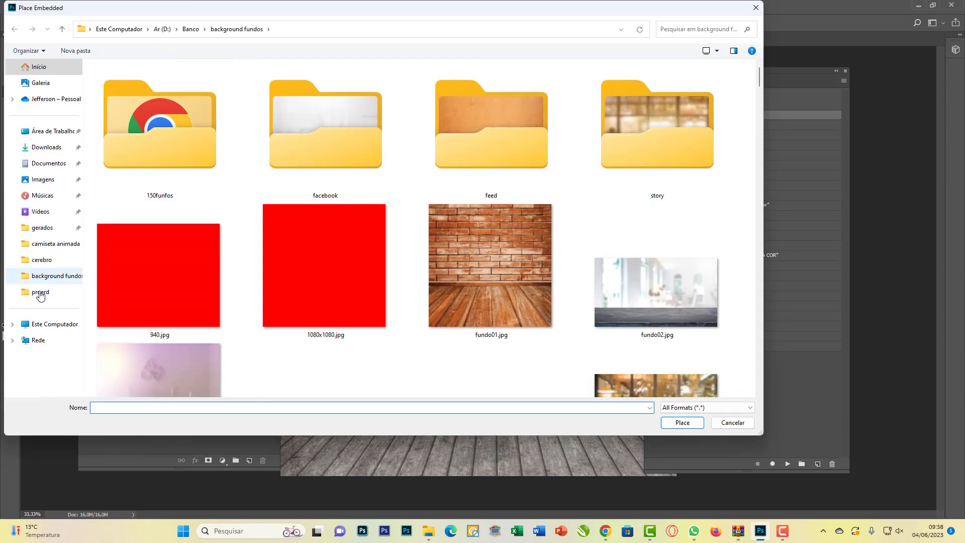
pyautogui.click(50, 325)
pyautogui.doubleClick(156, 92)
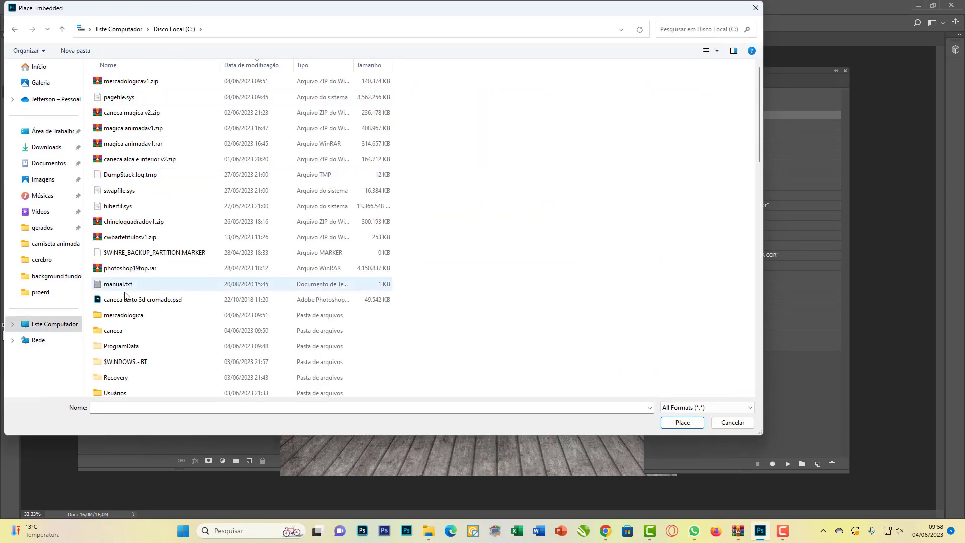
pyautogui.doubleClick(124, 315)
pyautogui.doubleClick(113, 97)
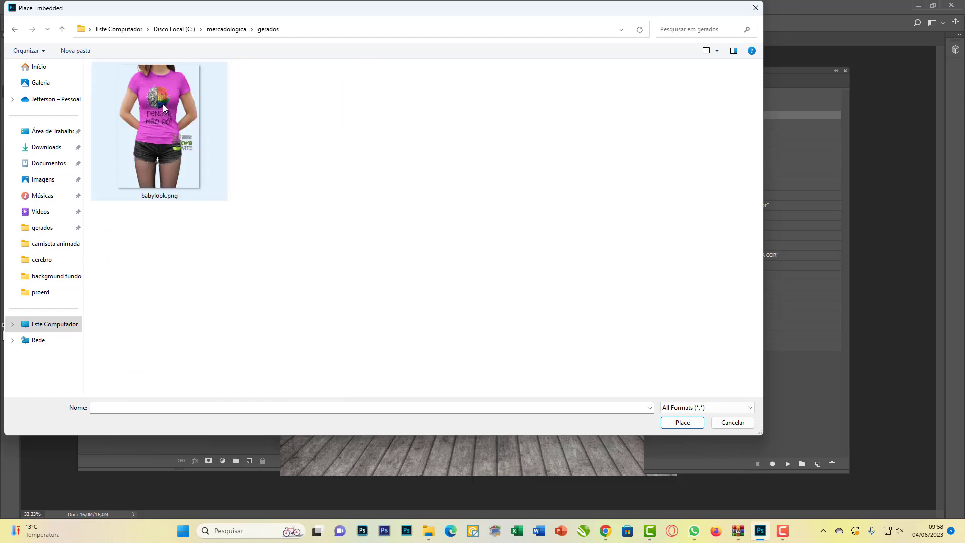
pyautogui.doubleClick(163, 104)
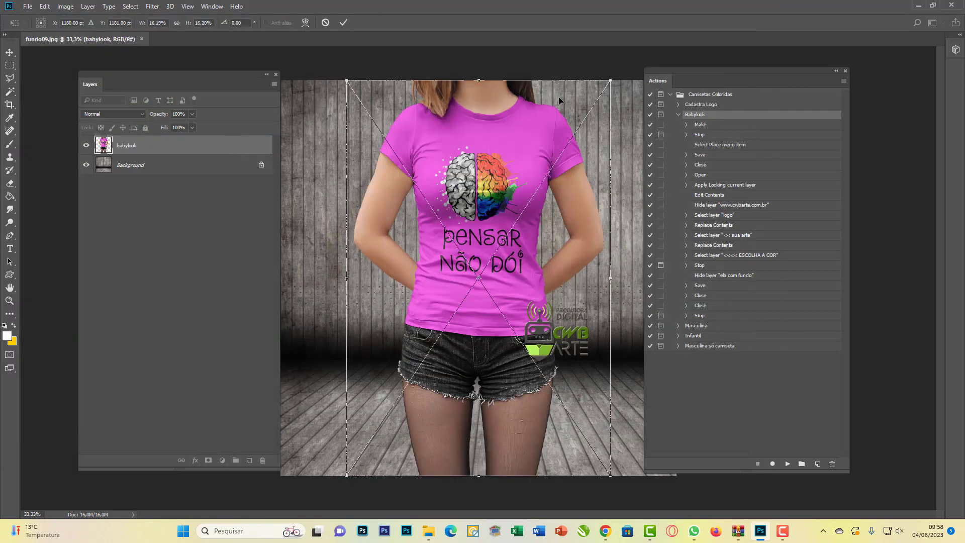
# - Resize and reposition the placed babylook model over the background, moving the Layers panel out of the way, and commit the placement
pyautogui.moveTo(611, 81); pyautogui.dragTo(565, 146)
pyautogui.moveTo(450, 226); pyautogui.dragTo(394, 226)
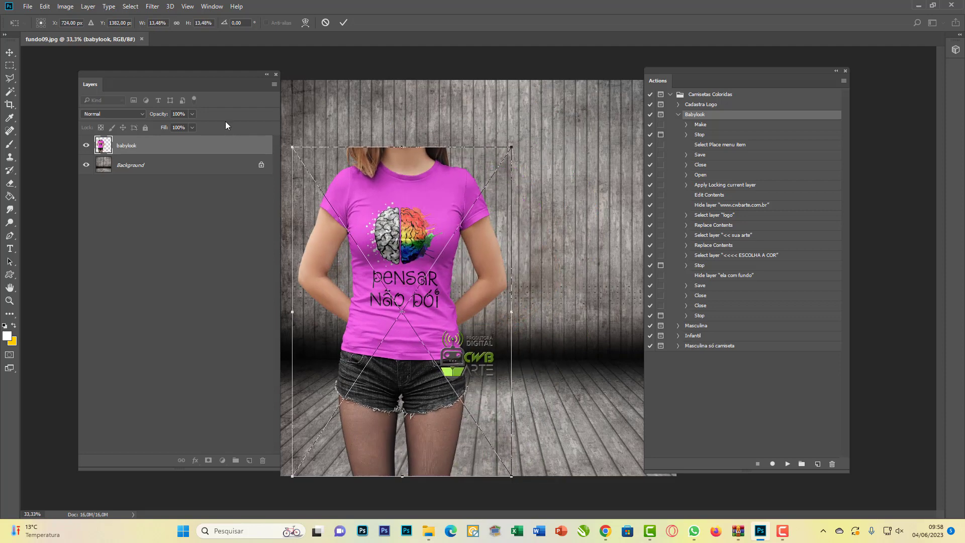
pyautogui.moveTo(231, 75); pyautogui.dragTo(139, 82)
pyautogui.moveTo(380, 236)
pyautogui.mouseDown()
pyautogui.moveTo(395, 225)
pyautogui.moveTo(393, 236)
pyautogui.mouseUp()
pyautogui.moveTo(521, 144); pyautogui.dragTo(581, 56)
pyautogui.press('Return')
pyautogui.press('w')
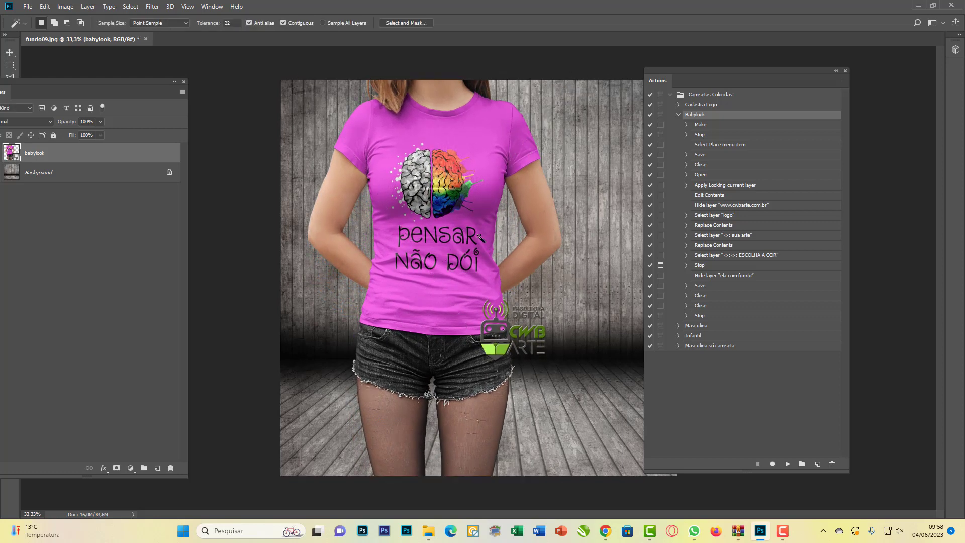
# - Close fundo09.jpg without saving, then bring the Layers panel back into view and make it narrower
pyautogui.click(145, 39)
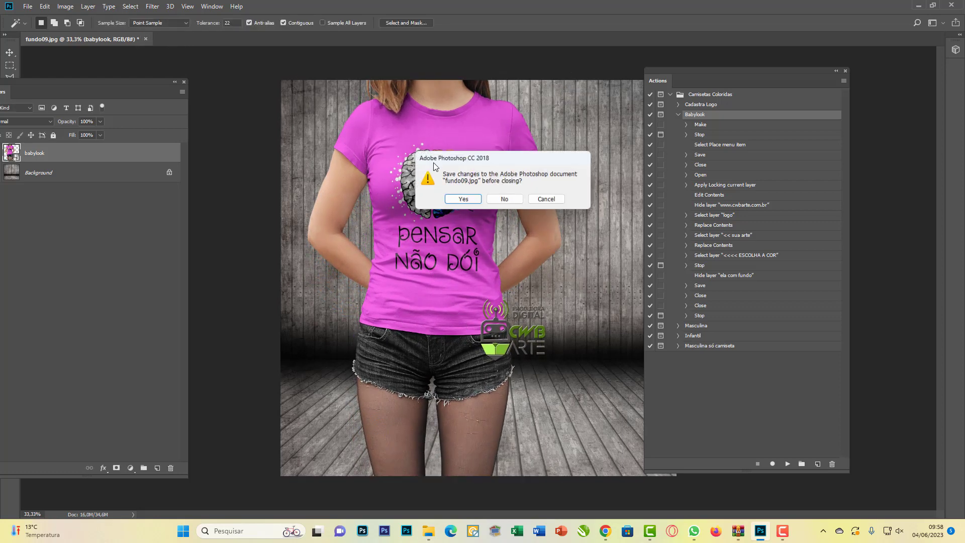
pyautogui.click(508, 201)
pyautogui.moveTo(158, 88); pyautogui.dragTo(242, 75)
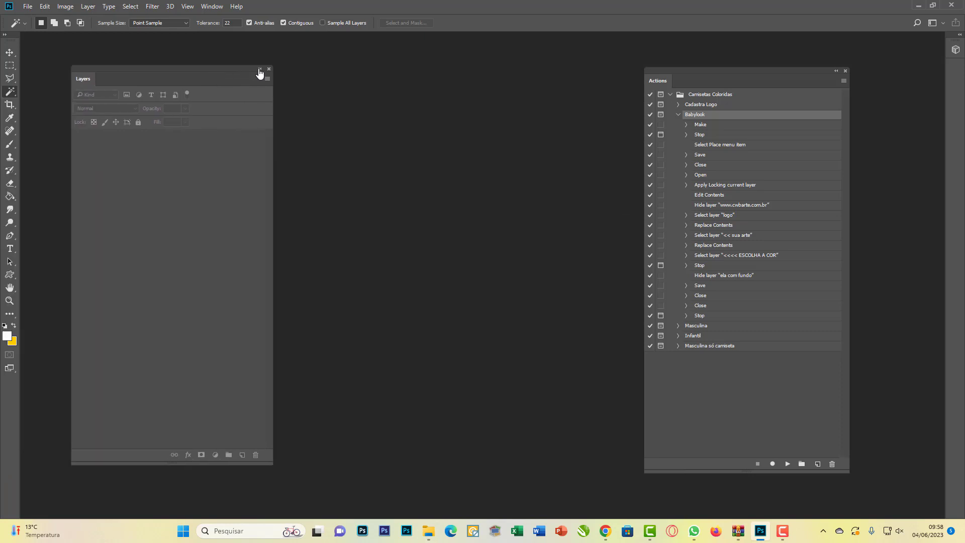
pyautogui.moveTo(271, 136); pyautogui.dragTo(191, 143)
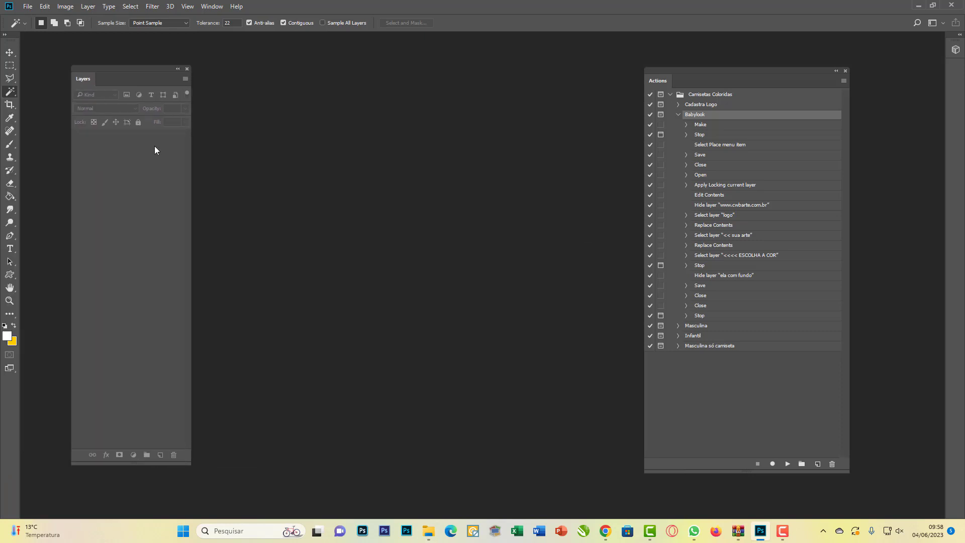
# - Collapse the Babylook action, expand and run the Masculina action, and continue past its art positioning message
pyautogui.click(678, 115)
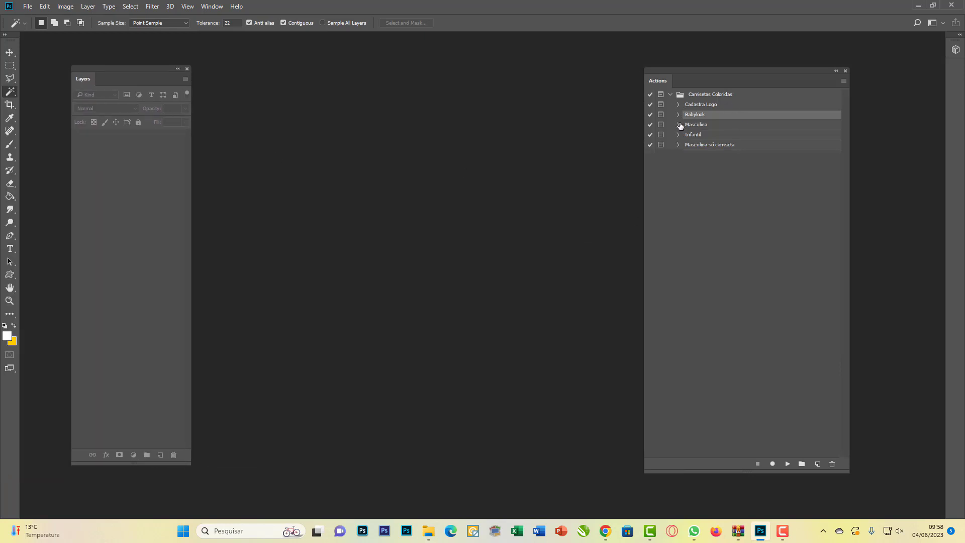
pyautogui.click(679, 125)
pyautogui.click(706, 126)
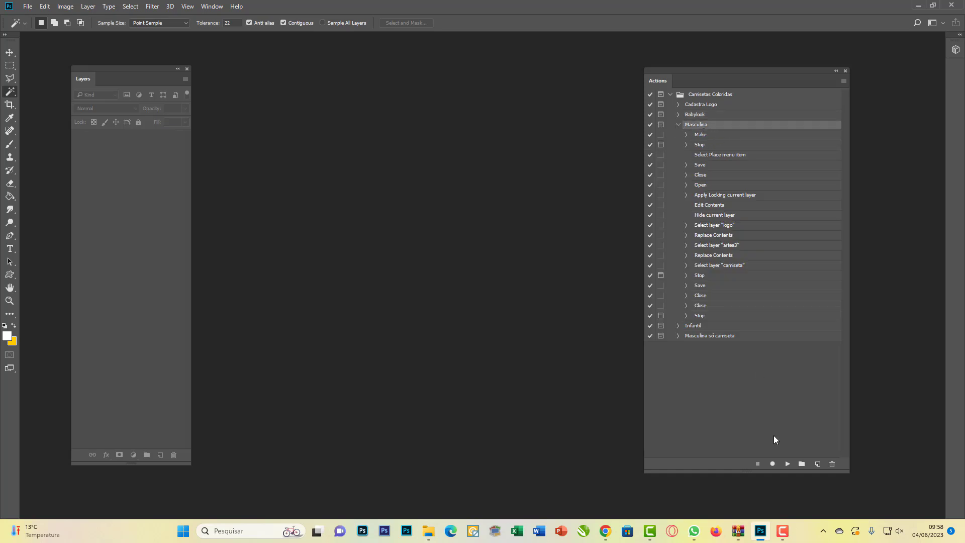
pyautogui.click(784, 463)
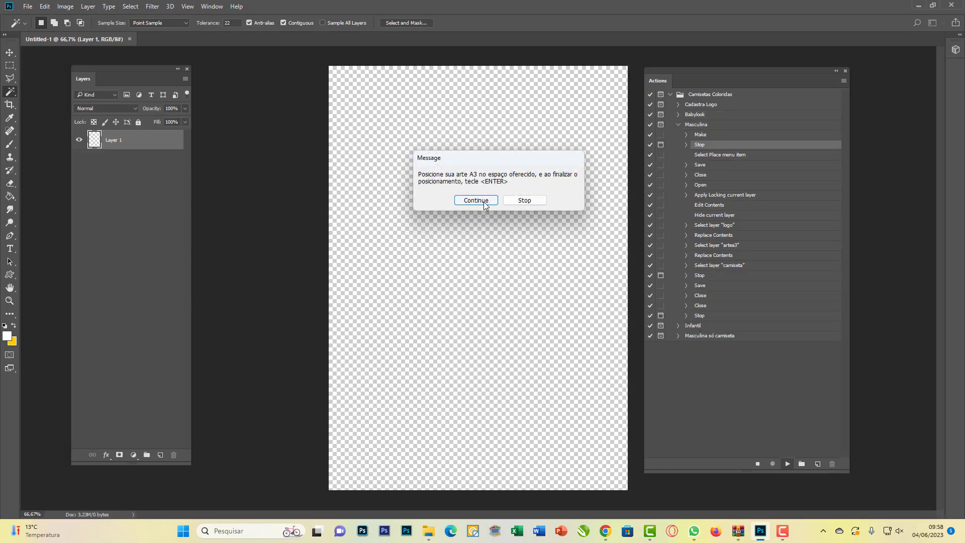
pyautogui.click(483, 201)
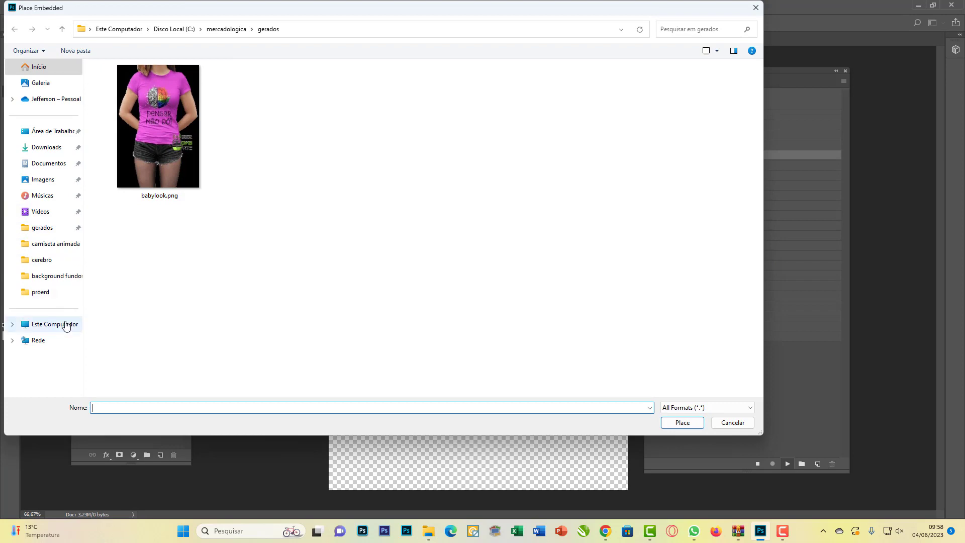
# - Place aaa.png from the C:\caneca folder, enlarge and position it on the art canvas, and commit the placement
pyautogui.click(65, 325)
pyautogui.doubleClick(188, 86)
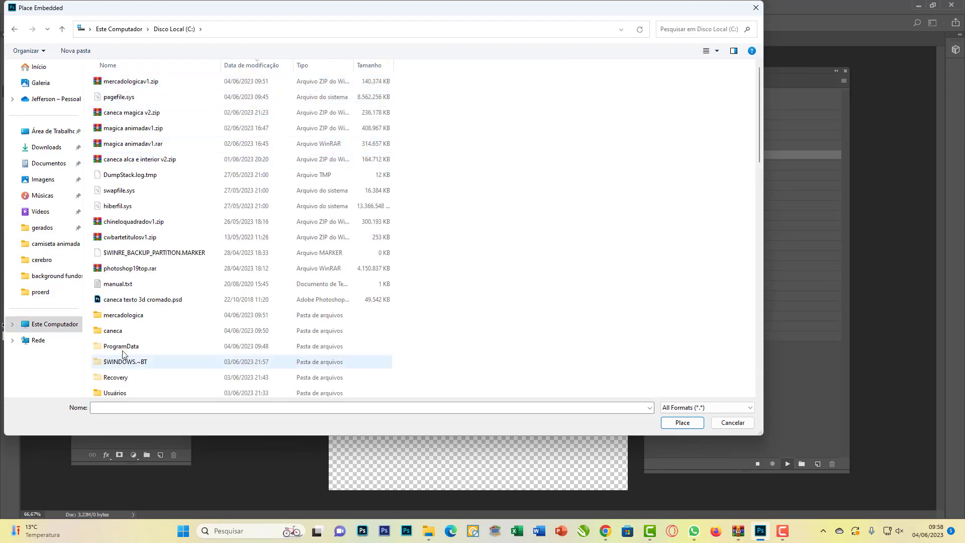
pyautogui.doubleClick(113, 331)
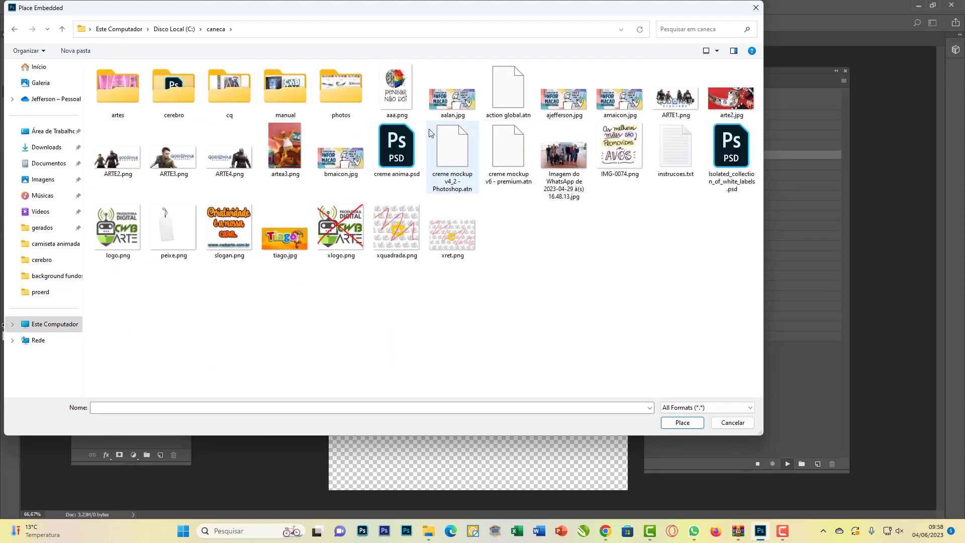
pyautogui.doubleClick(396, 89)
pyautogui.moveTo(432, 210); pyautogui.dragTo(310, 40)
pyautogui.moveTo(533, 346); pyautogui.dragTo(667, 508)
pyautogui.moveTo(600, 357); pyautogui.dragTo(597, 373)
pyautogui.press('Return')
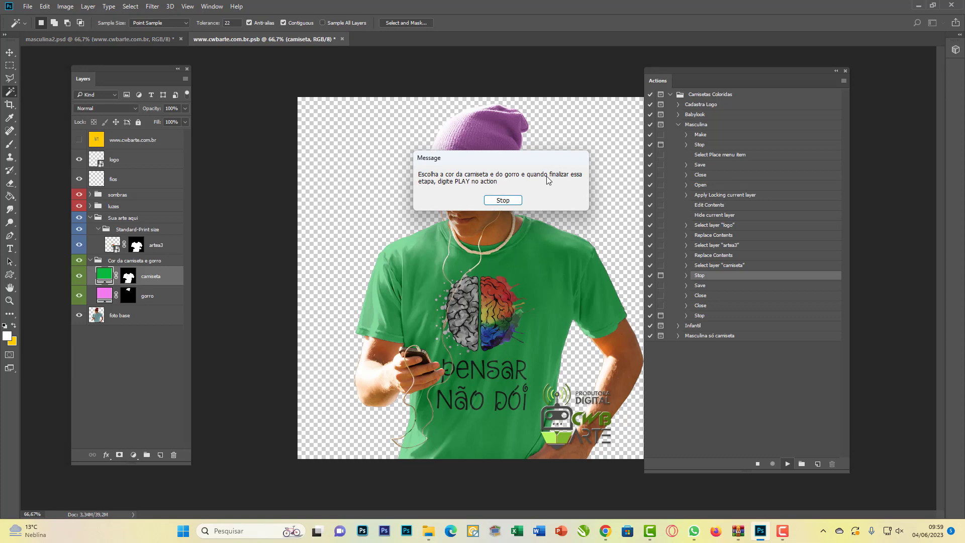
# - Dismiss the colour selection message and change the camiseta layer's fill colour to blue
pyautogui.click(502, 200)
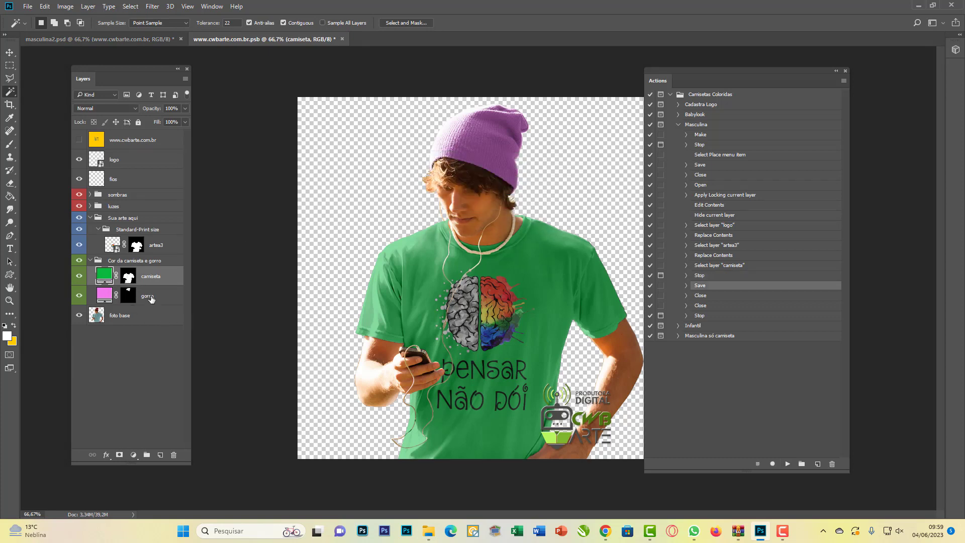
pyautogui.doubleClick(104, 276)
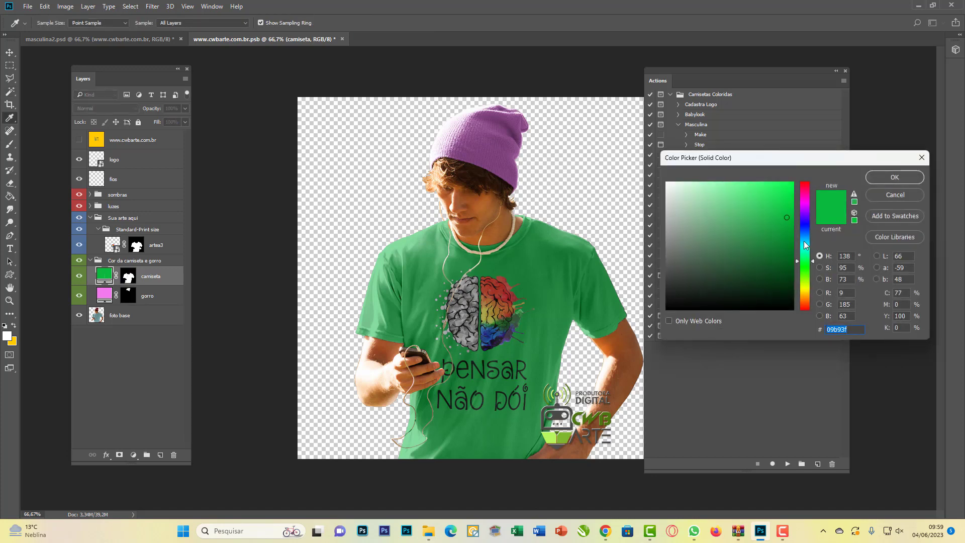
pyautogui.click(804, 230)
pyautogui.moveTo(776, 224)
pyautogui.mouseDown()
pyautogui.moveTo(755, 210)
pyautogui.moveTo(773, 193)
pyautogui.moveTo(774, 205)
pyautogui.moveTo(767, 195)
pyautogui.mouseUp()
pyautogui.click(804, 236)
pyautogui.click(885, 176)
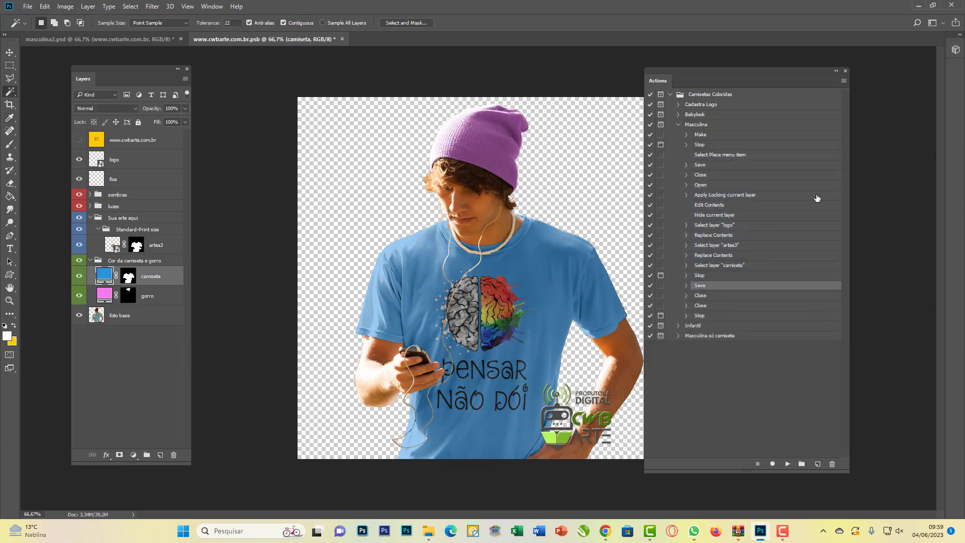
# - Set the gorro layer's fill colour to light blue #a0d0f1 and resume the Masculina action until the mockup is saved, closing its final message
pyautogui.doubleClick(104, 295)
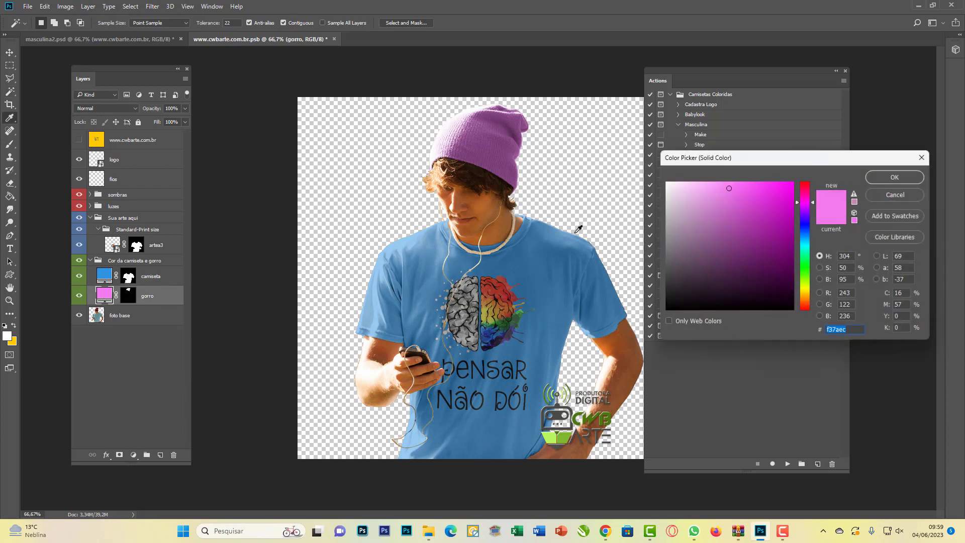
pyautogui.click(804, 238)
pyautogui.click(768, 227)
pyautogui.moveTo(767, 227)
pyautogui.mouseDown()
pyautogui.moveTo(702, 193)
pyautogui.moveTo(708, 189)
pyautogui.mouseUp()
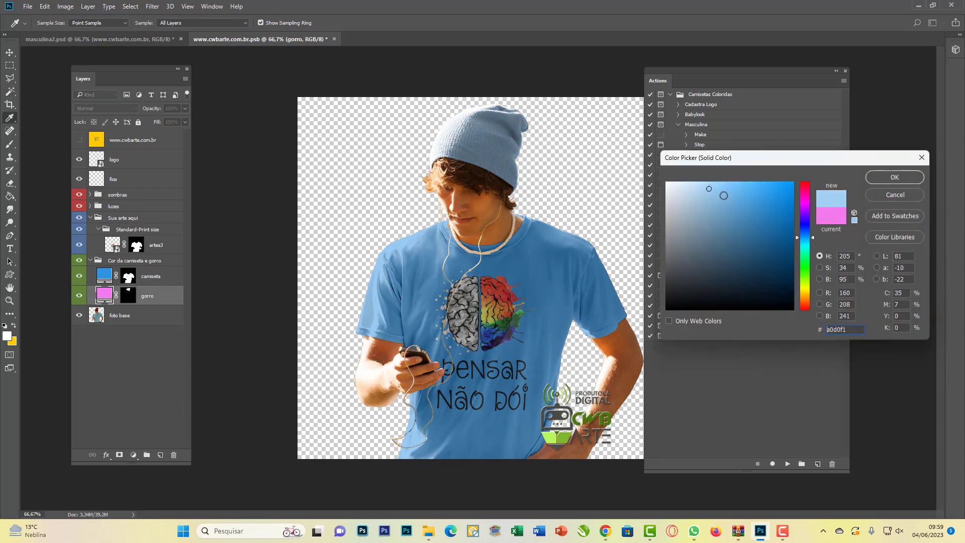
pyautogui.click(912, 182)
pyautogui.press('w')
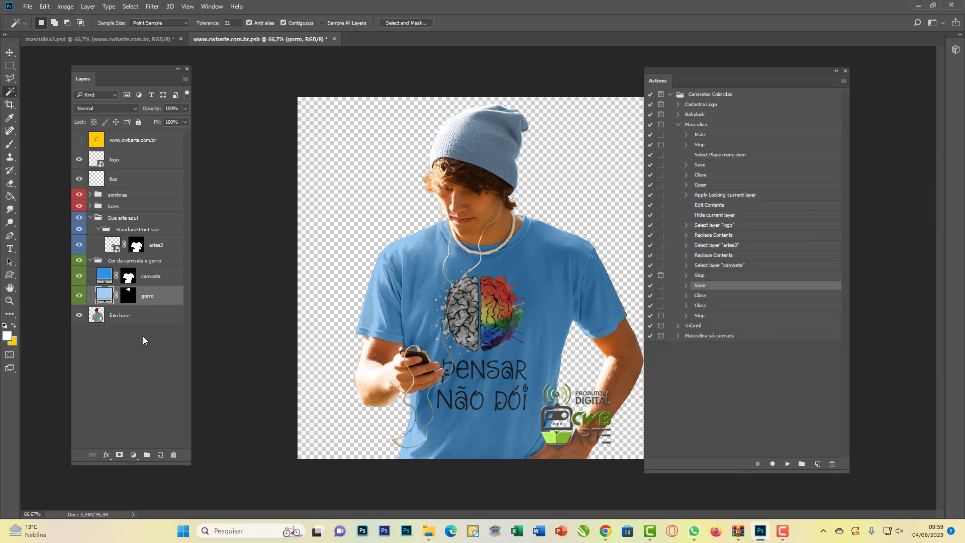
pyautogui.click(787, 464)
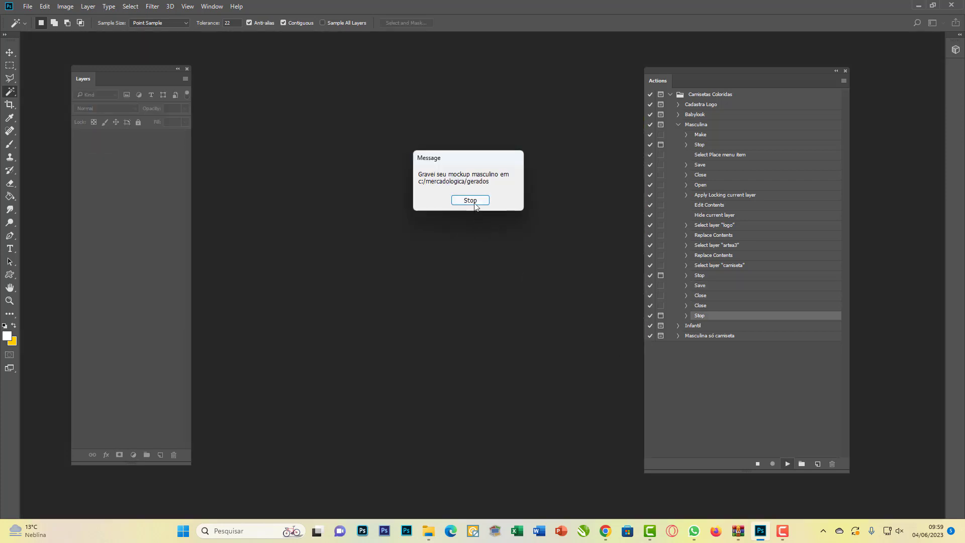
pyautogui.click(473, 201)
# - Switch to File Explorer and view the generated masculina2.png in the gerados folder
pyautogui.moveTo(427, 529)
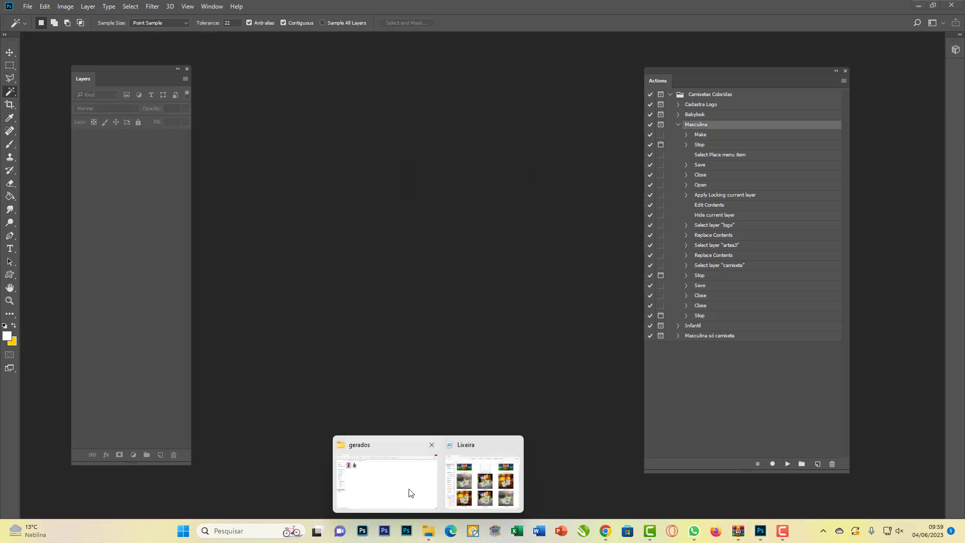
pyautogui.click(409, 493)
pyautogui.click(169, 115)
pyautogui.doubleClick(169, 114)
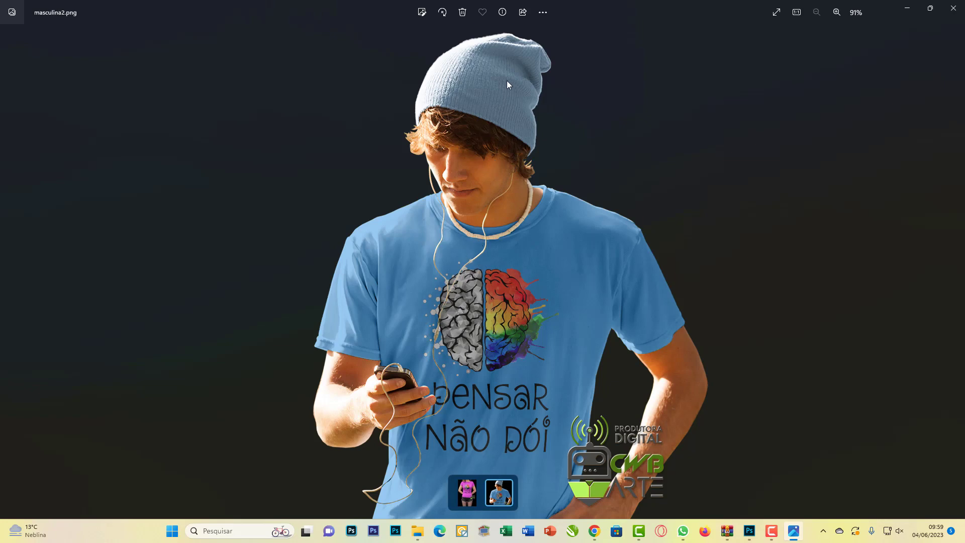
# - Close the masculina2.png preview, return to Photoshop, run the Infantil action and dismiss its opening message
pyautogui.click(953, 8)
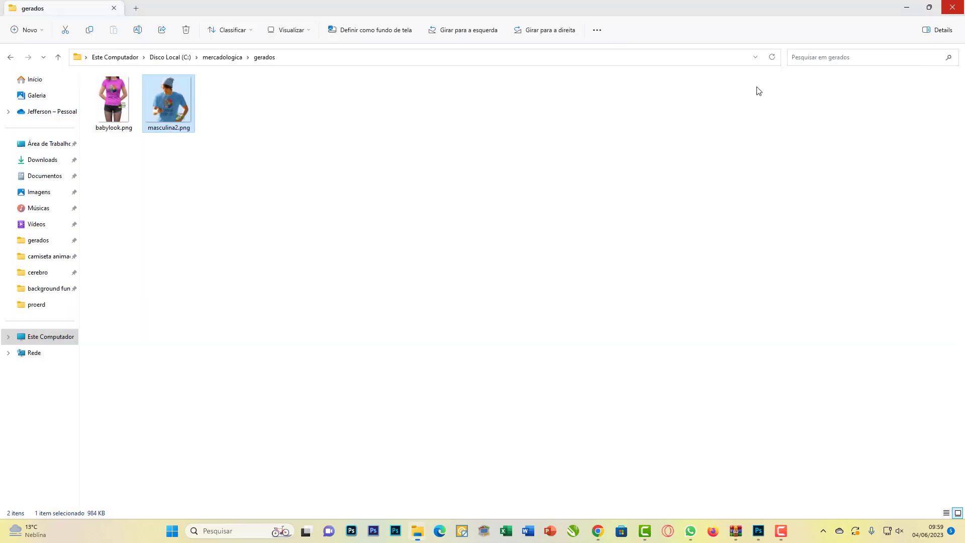
pyautogui.click(760, 531)
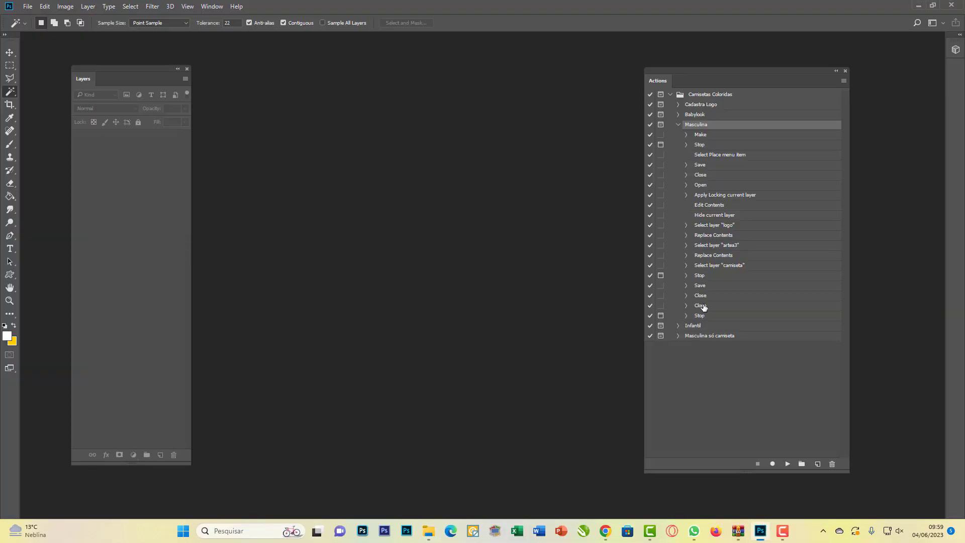
pyautogui.click(678, 125)
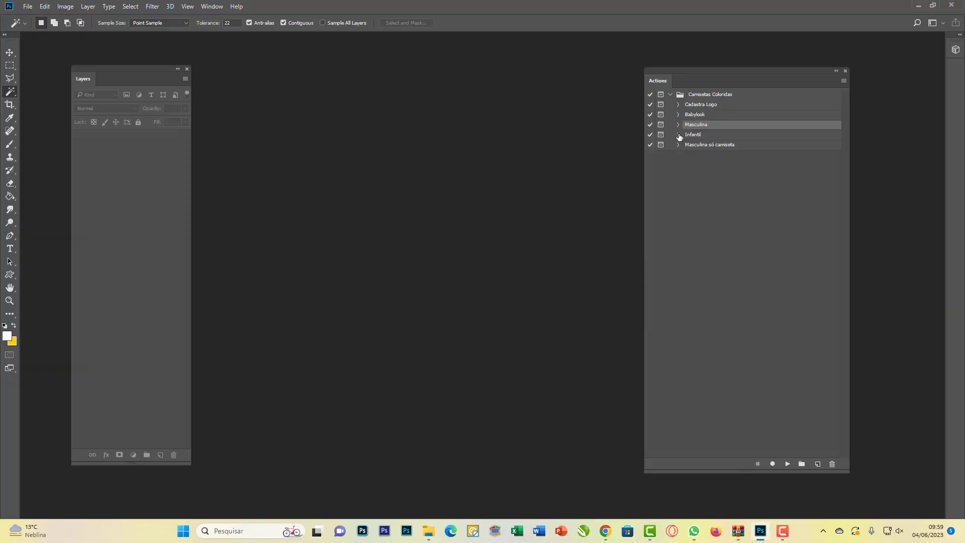
pyautogui.click(678, 135)
pyautogui.click(699, 136)
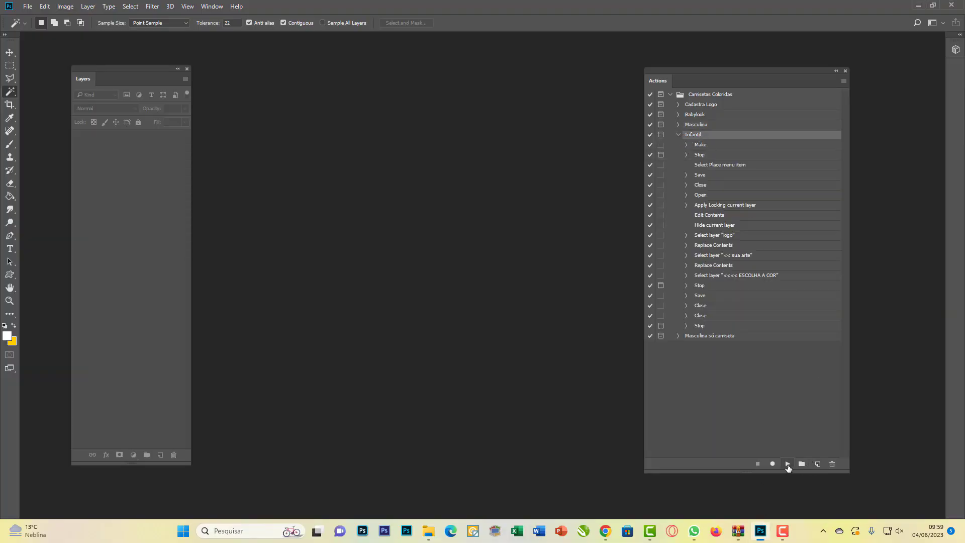
pyautogui.click(787, 464)
pyautogui.click(489, 203)
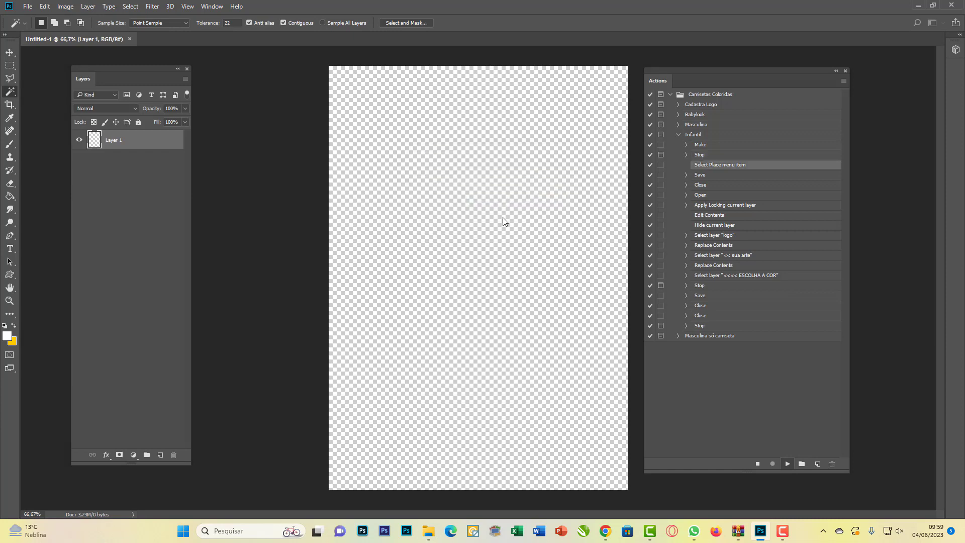
# - Place aaa.png from the caneca folder, enlarge it to about 368%, position it over the art canvas and commit the placement
pyautogui.doubleClick(397, 96)
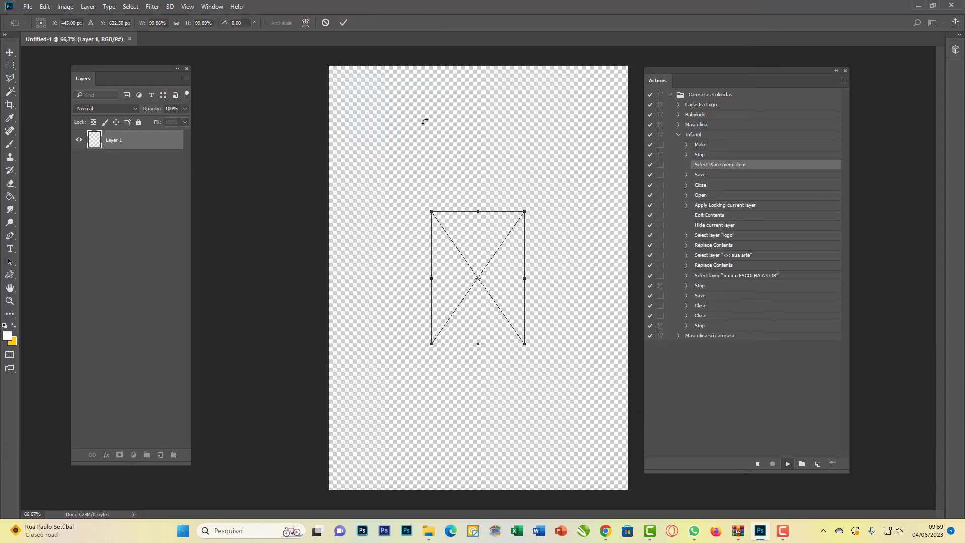
pyautogui.moveTo(434, 214); pyautogui.dragTo(317, 48)
pyautogui.moveTo(526, 343); pyautogui.dragTo(658, 533)
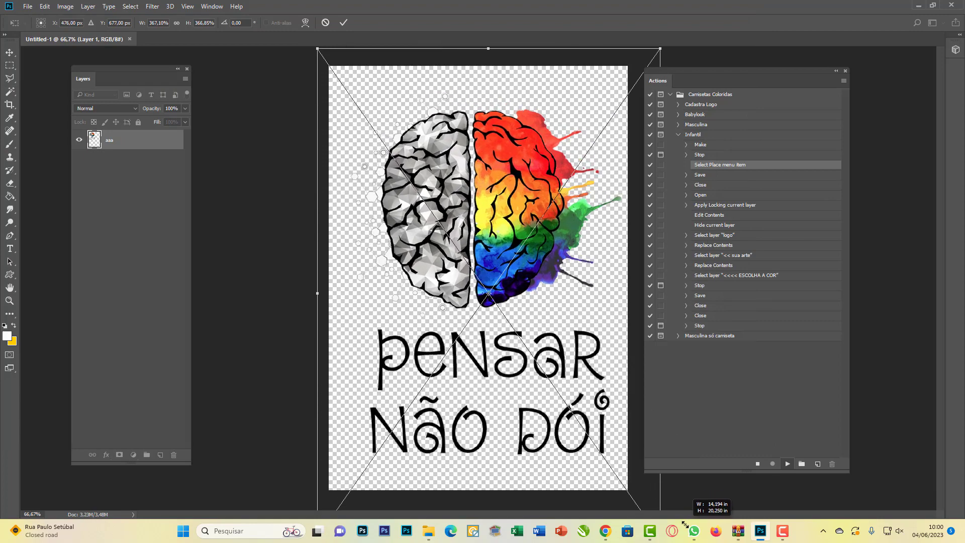
pyautogui.moveTo(586, 452); pyautogui.dragTo(593, 457)
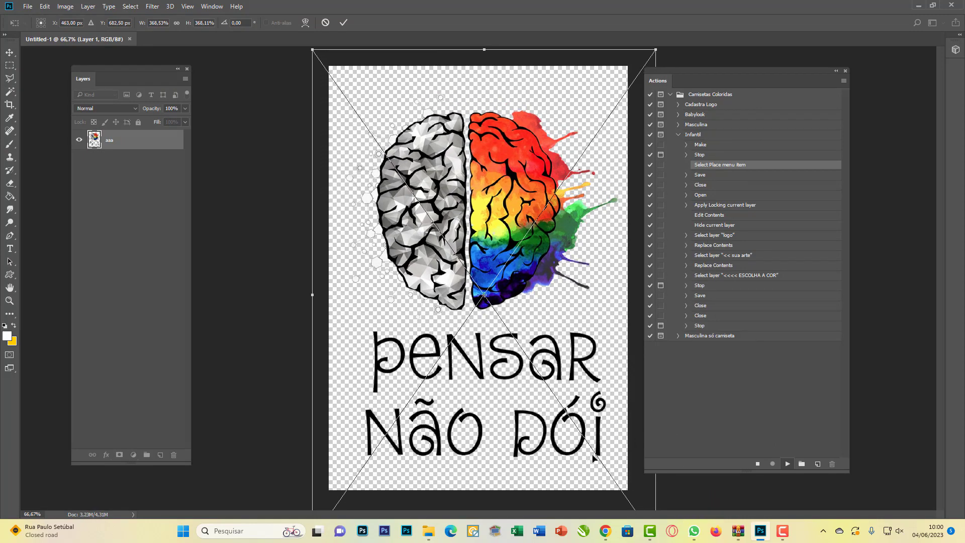
pyautogui.press('Return')
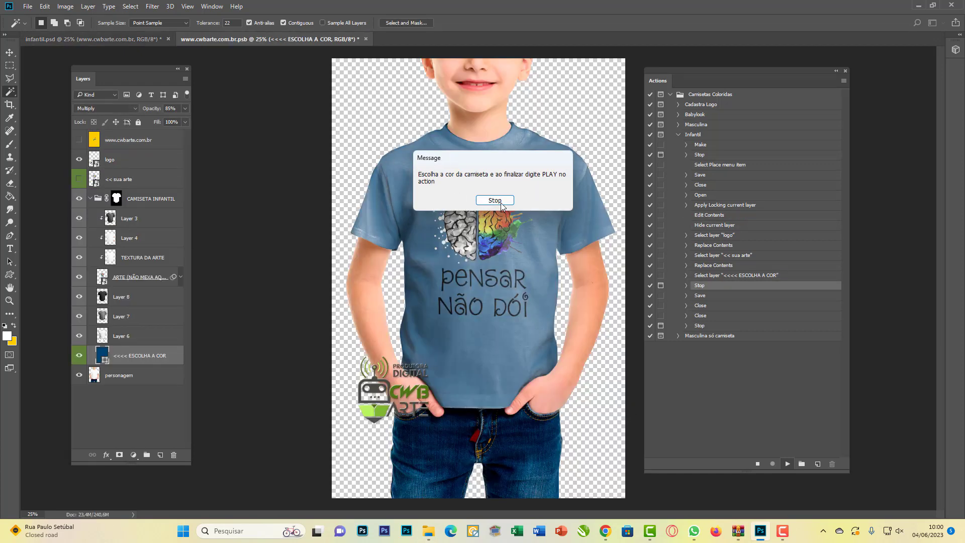
# - Set the "<<<< ESCOLHA A COR" layer's fill to bright green and resume the Infantil action until the mockup is saved, closing its messages
pyautogui.click(494, 200)
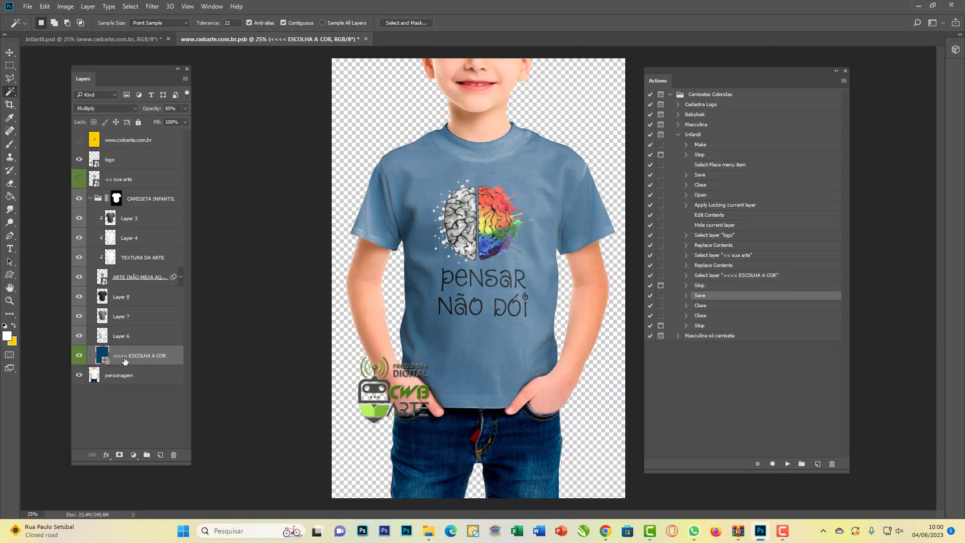
pyautogui.doubleClick(103, 354)
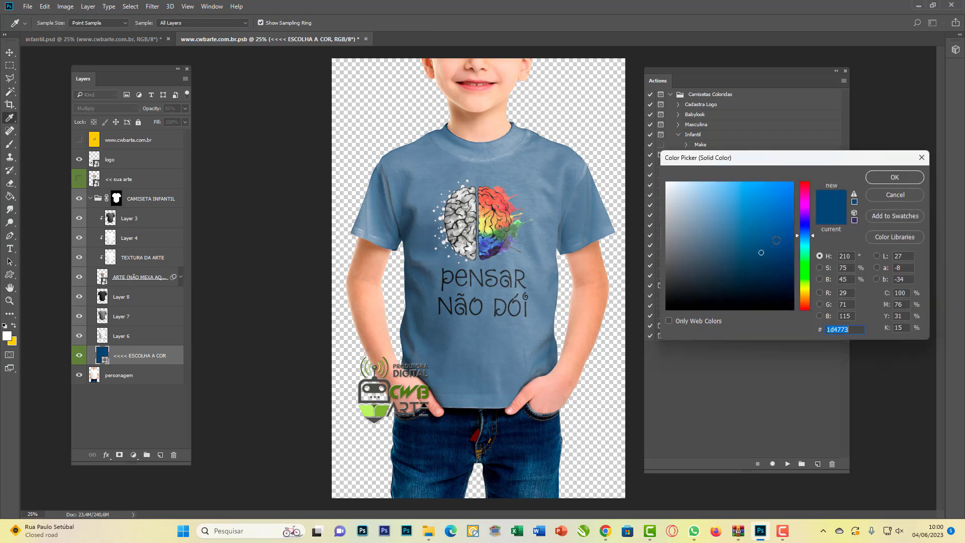
pyautogui.click(803, 274)
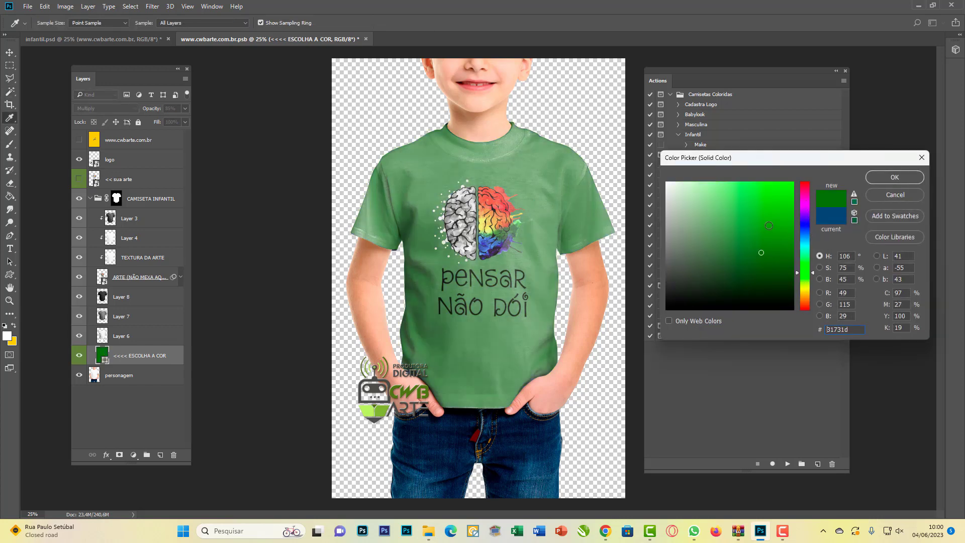
pyautogui.moveTo(758, 200)
pyautogui.mouseDown()
pyautogui.moveTo(772, 211)
pyautogui.moveTo(758, 216)
pyautogui.mouseUp()
pyautogui.click(894, 178)
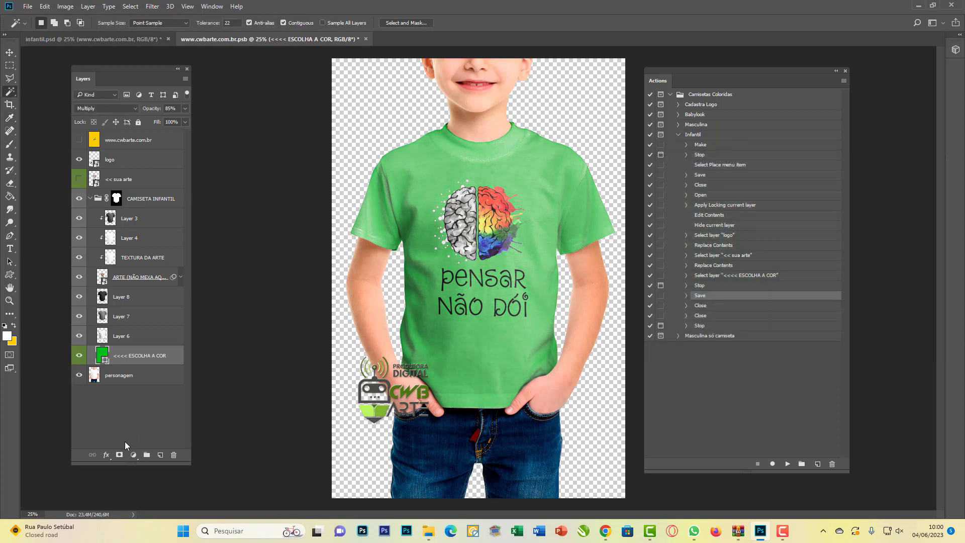
pyautogui.click(787, 463)
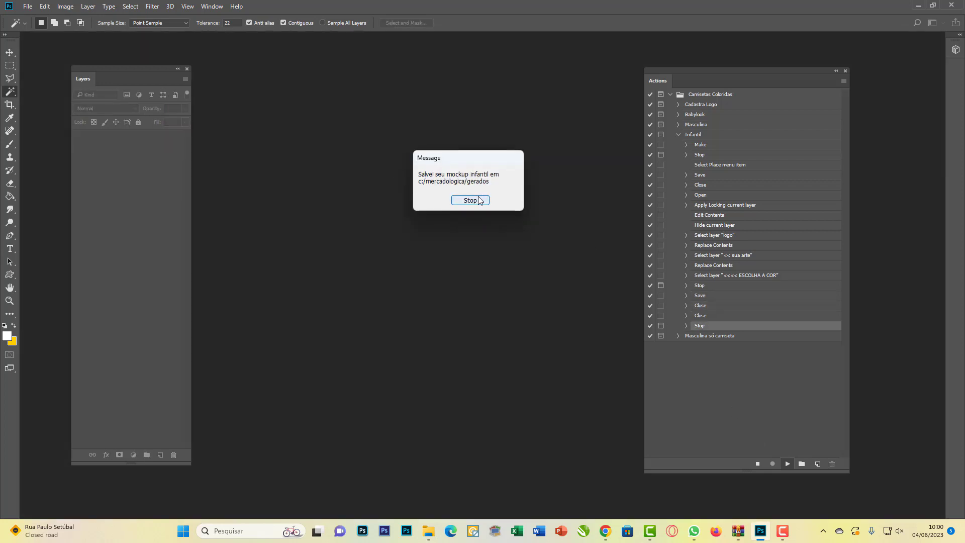
pyautogui.click(470, 199)
# - Switch to File Explorer, view the generated infantil.png in the gerados folder and close the preview
pyautogui.moveTo(429, 530)
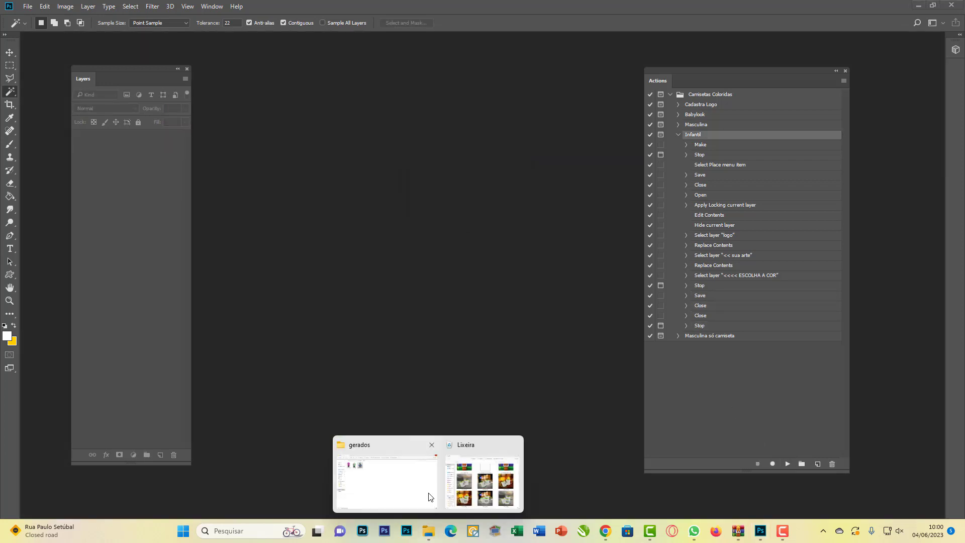
pyautogui.click(398, 479)
pyautogui.doubleClick(189, 95)
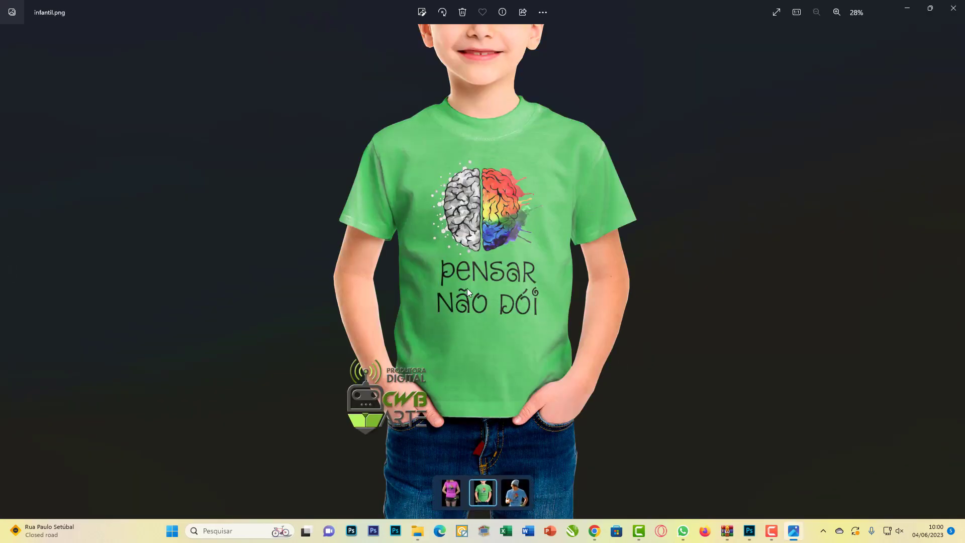
pyautogui.click(952, 8)
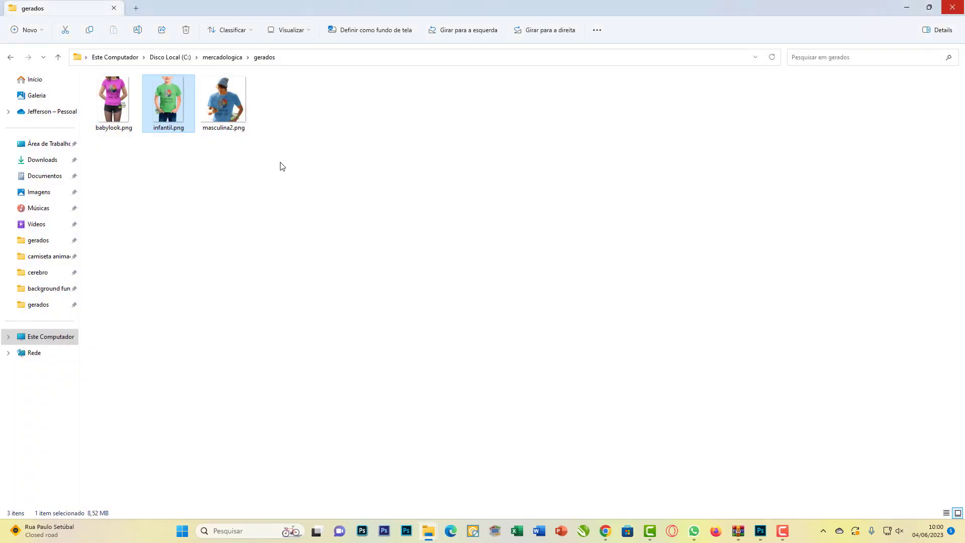
# - Return to Photoshop, collapse the Infantil action and run the Masculina só camiseta action, dismissing its opening message
pyautogui.click(760, 531)
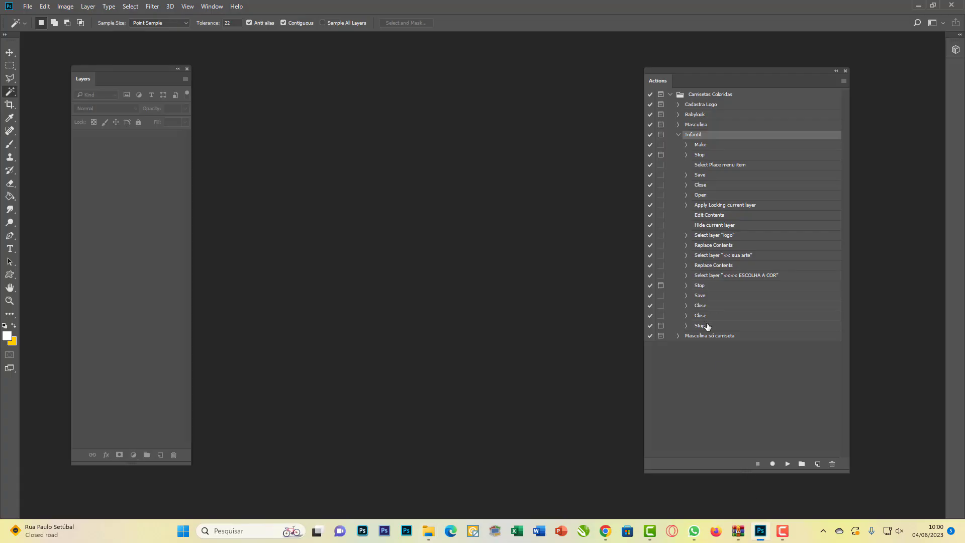
pyautogui.click(678, 134)
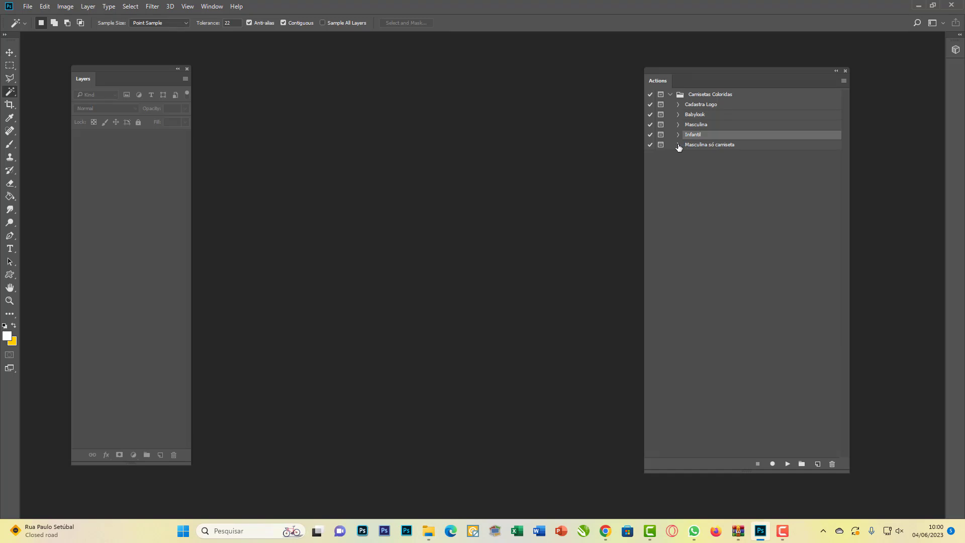
pyautogui.click(678, 145)
pyautogui.click(704, 145)
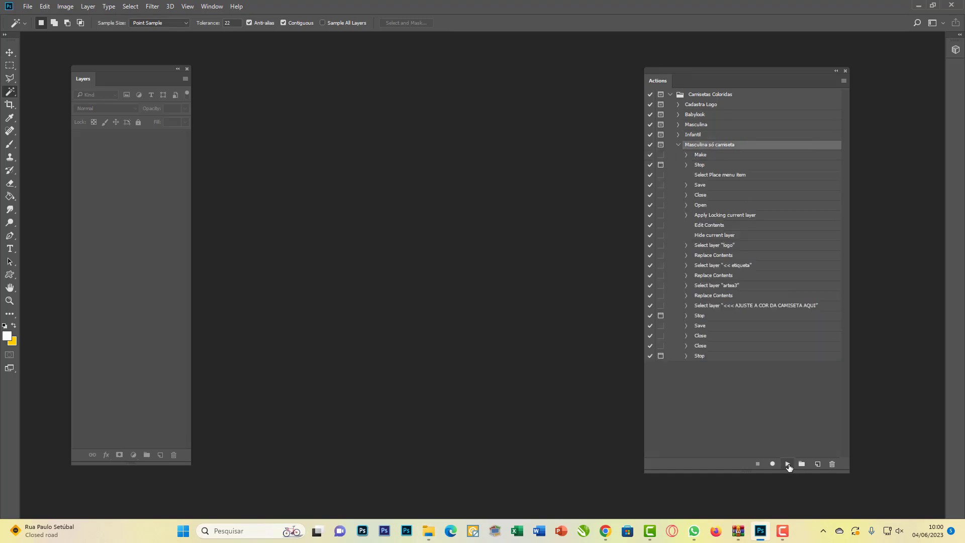
pyautogui.click(787, 463)
pyautogui.press('Return')
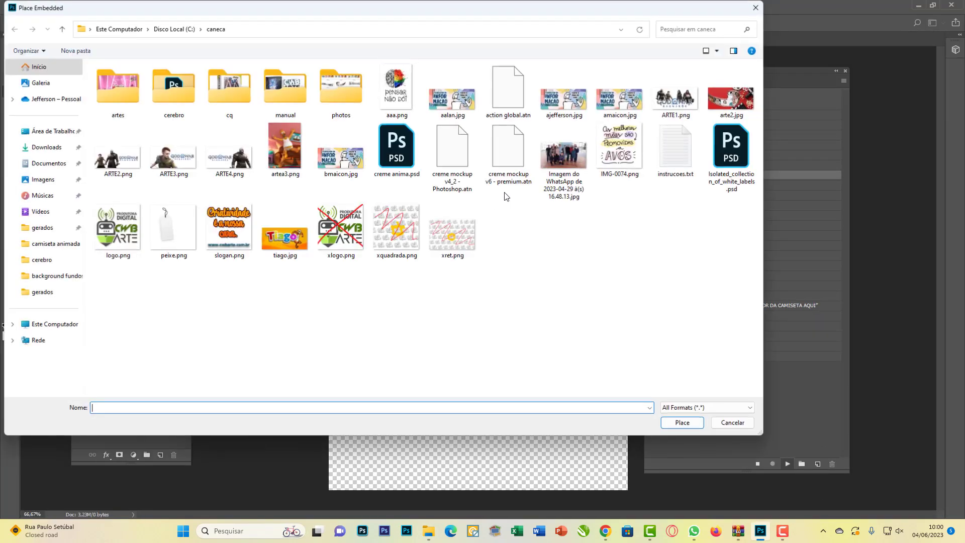
# - Place aaa.png for the Masculina só camiseta mockup, enlarge it to cover the art canvas and commit the placement
pyautogui.doubleClick(395, 90)
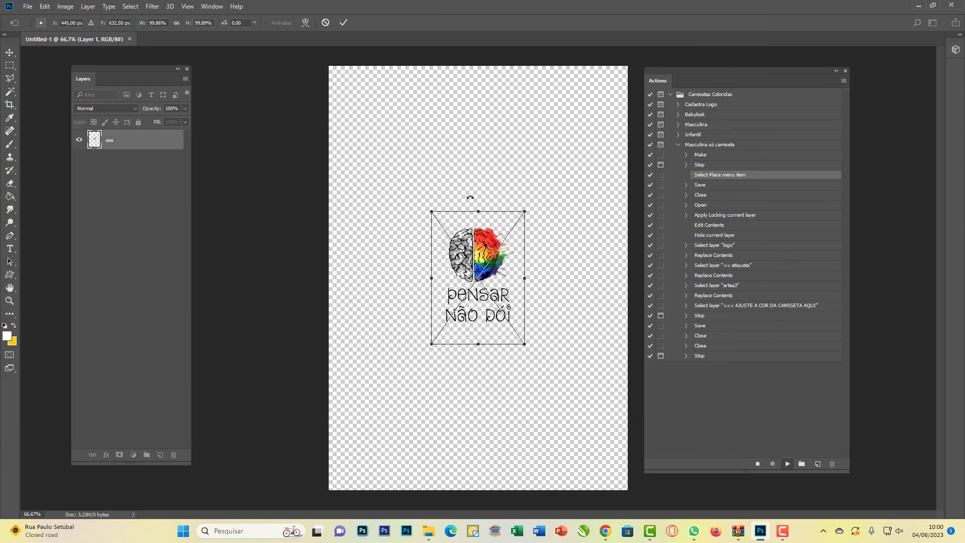
pyautogui.moveTo(342, 121); pyautogui.dragTo(298, 48)
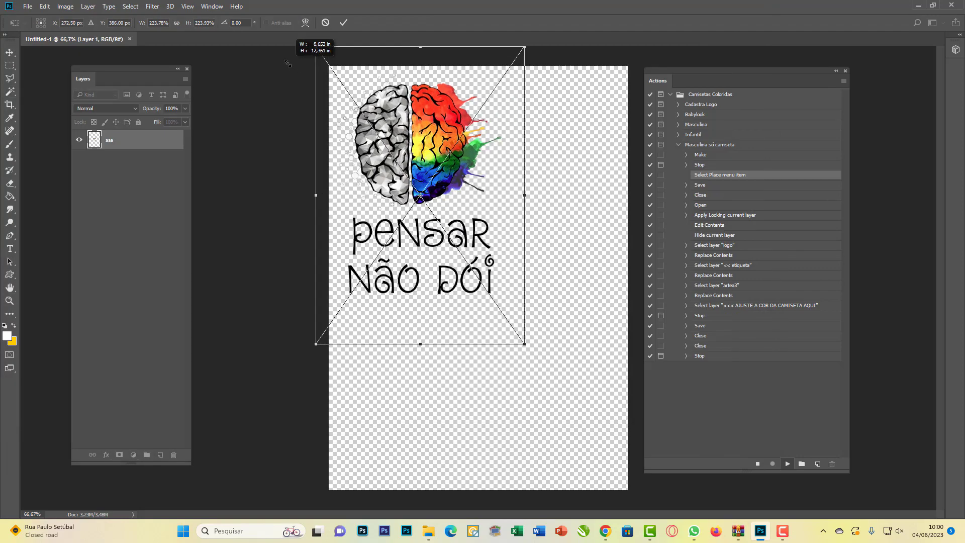
pyautogui.moveTo(525, 347); pyautogui.dragTo(665, 513)
pyautogui.press('Return')
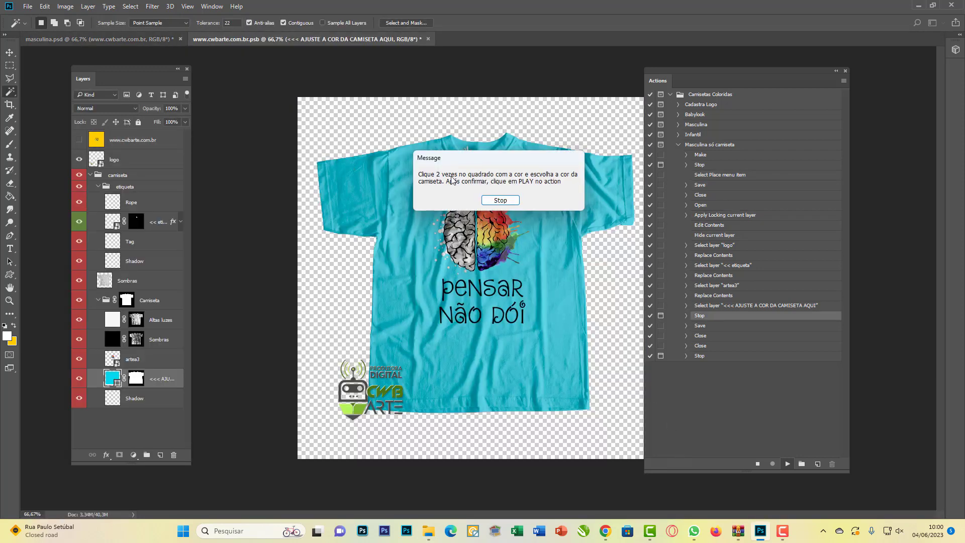
# - Set the "<<< AJUSTE A COR DA CAMISETA AQUI" layer's fill to purple #a642e0 and resume the action until the mockup is saved, closing its messages
pyautogui.click(500, 201)
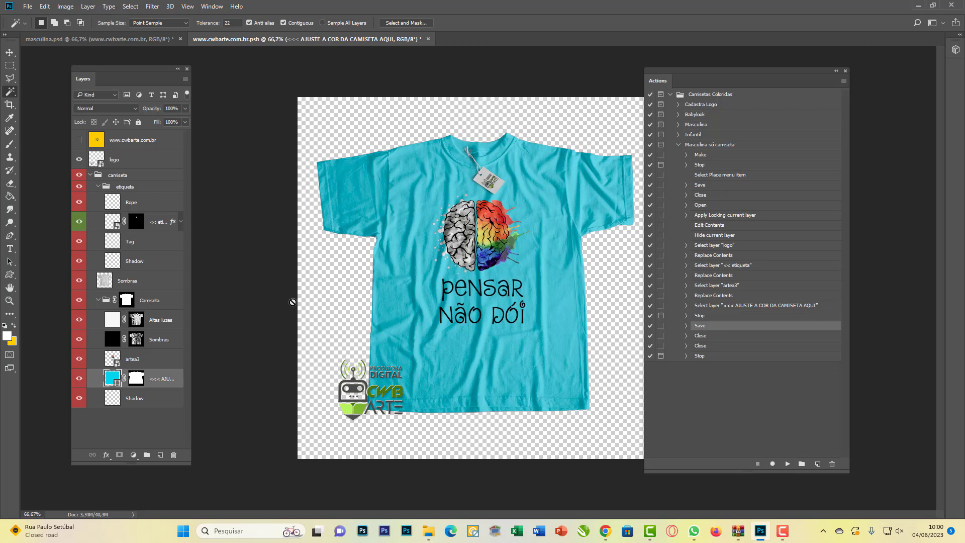
pyautogui.doubleClick(108, 378)
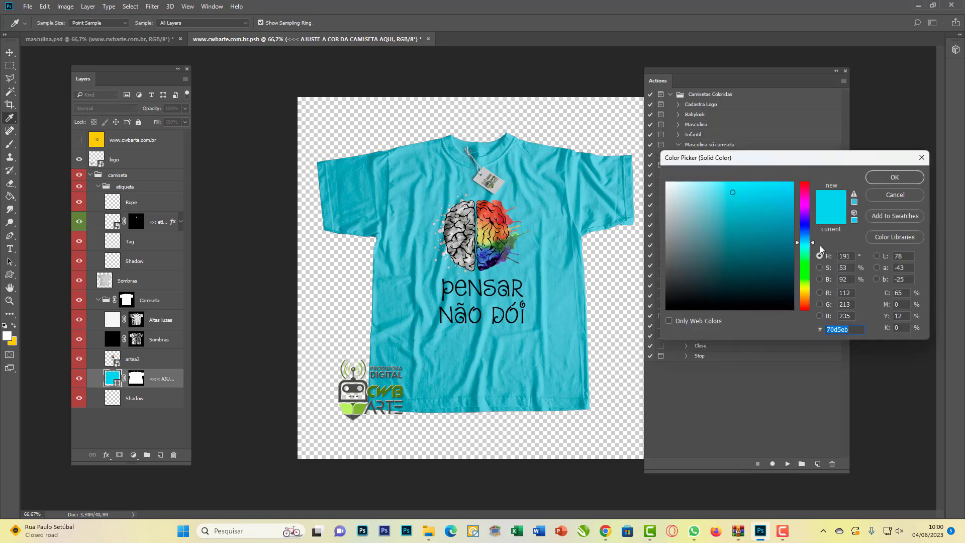
pyautogui.moveTo(807, 243)
pyautogui.mouseDown()
pyautogui.moveTo(804, 203)
pyautogui.moveTo(804, 211)
pyautogui.moveTo(755, 197)
pyautogui.mouseUp()
pyautogui.click(761, 200)
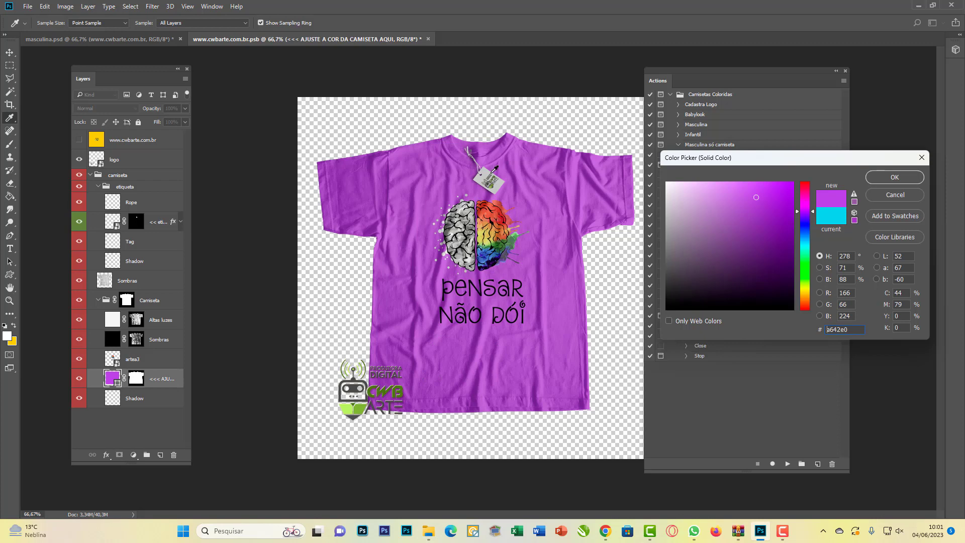
pyautogui.click(895, 176)
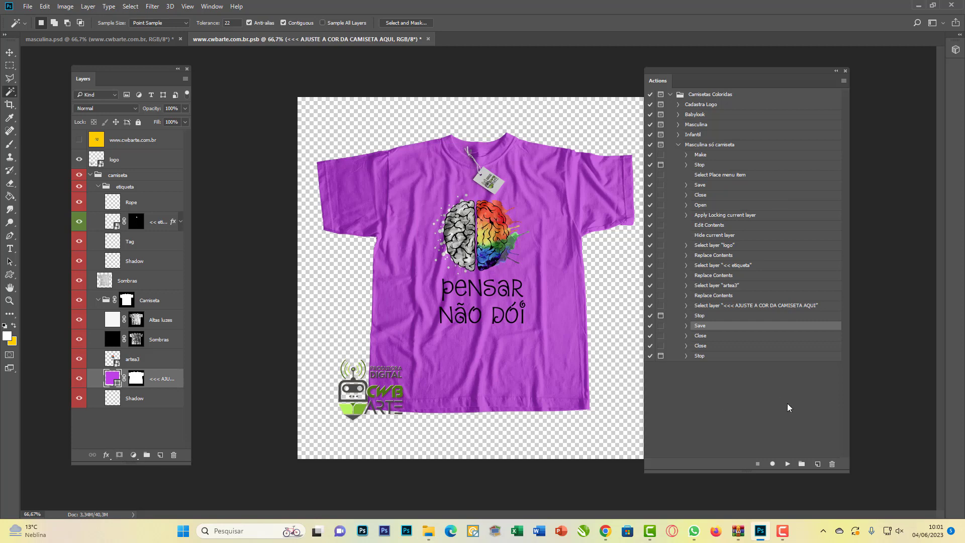
pyautogui.click(787, 464)
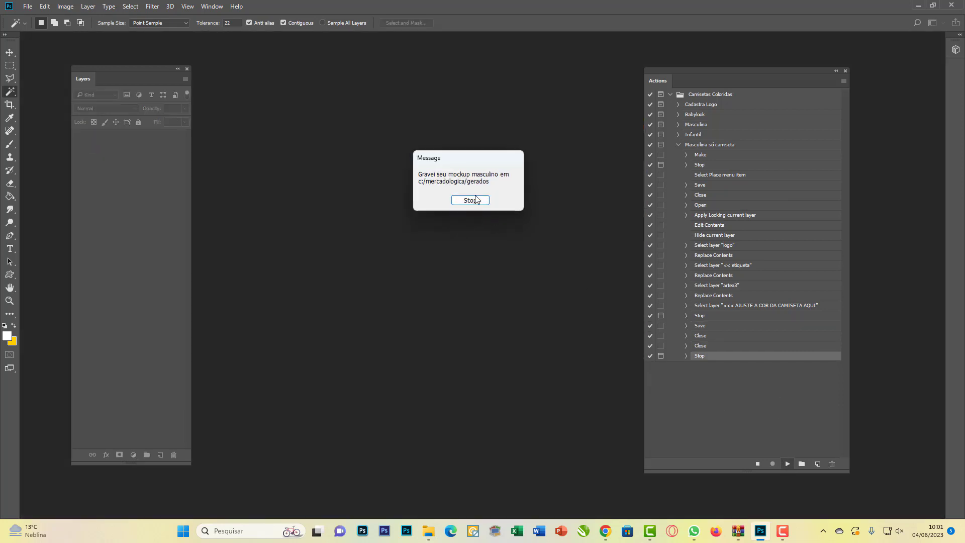
pyautogui.click(469, 200)
# - Browse to C:\mercadologica\gerados in the Open dialog to inspect the generated mockups
pyautogui.click(27, 6)
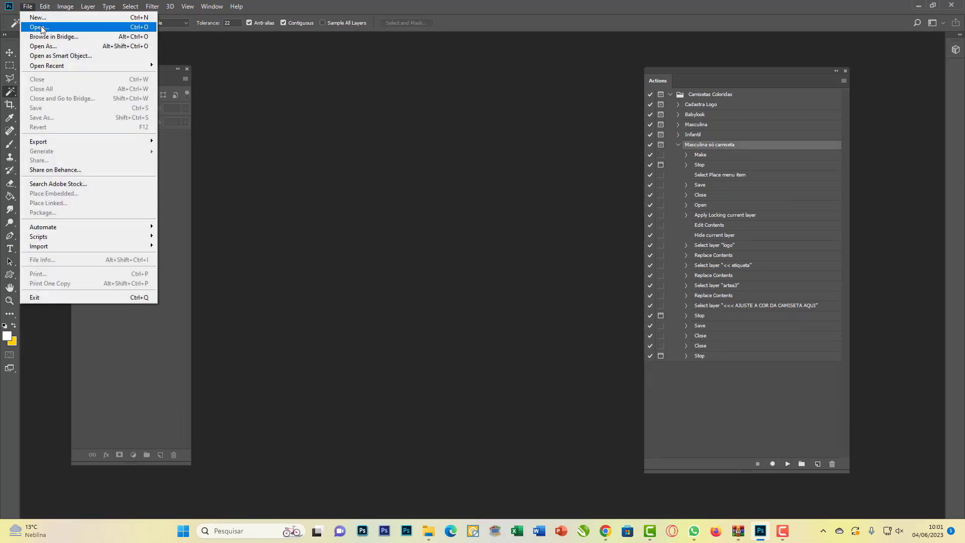
pyautogui.click(35, 26)
pyautogui.click(76, 326)
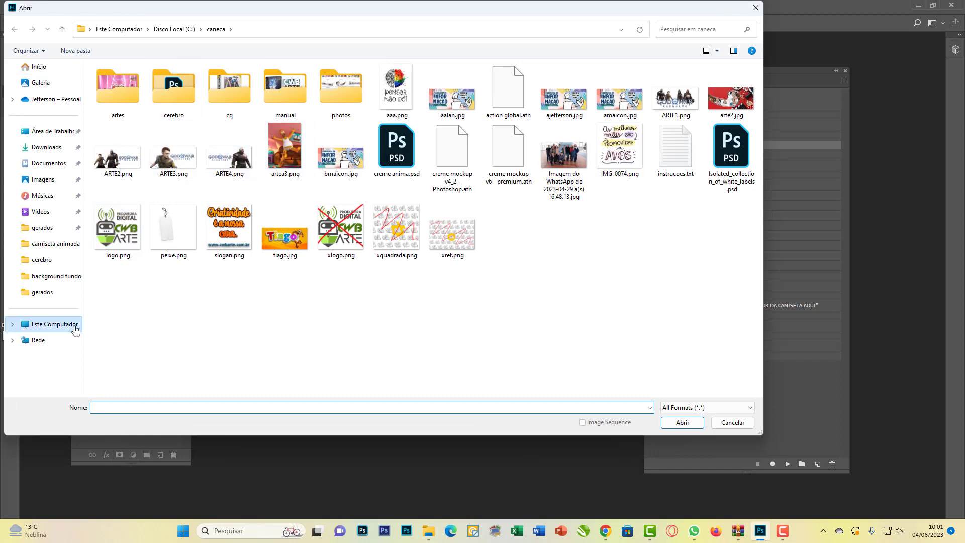
pyautogui.doubleClick(159, 98)
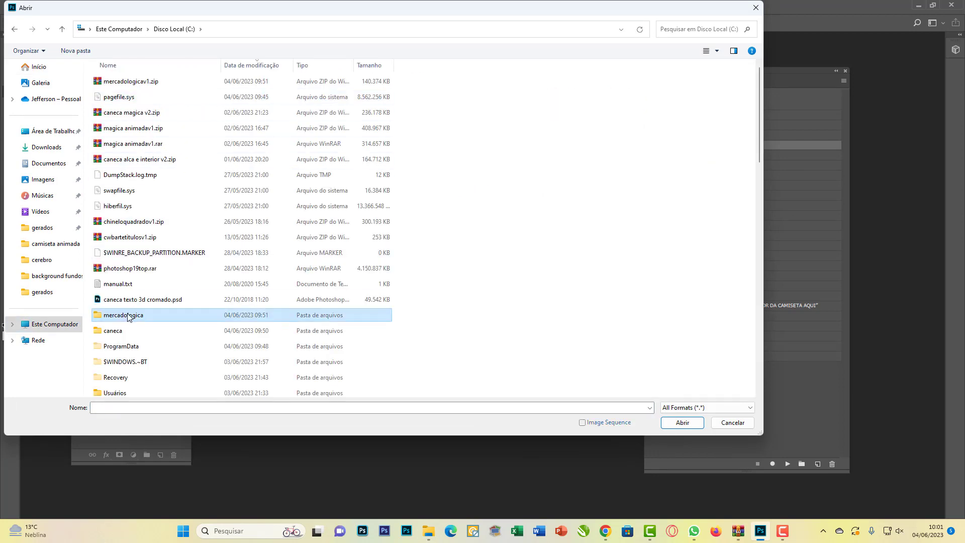
pyautogui.doubleClick(138, 309)
pyautogui.doubleClick(115, 97)
# - Preview babylook.png in the Windows image viewer and advance to infantil.png
pyautogui.click(162, 103)
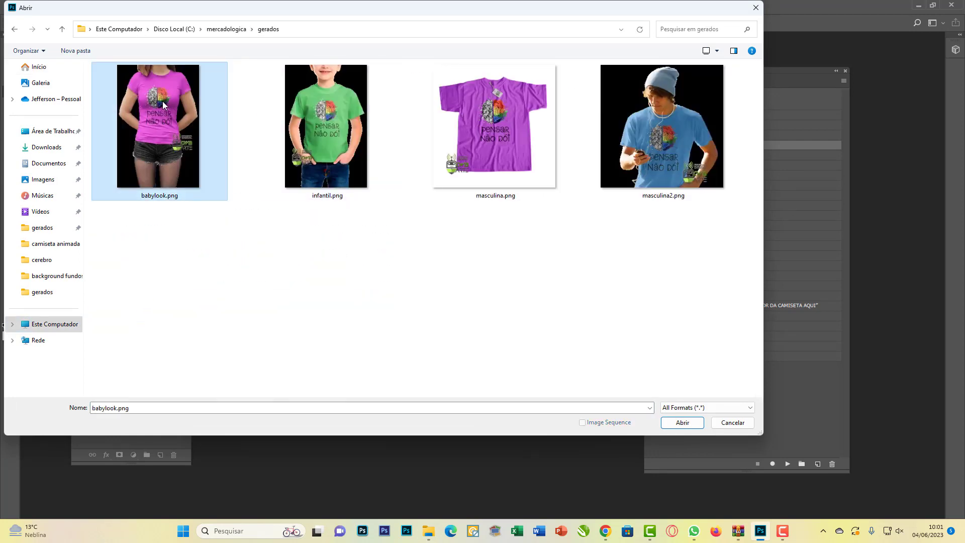
pyautogui.rightClick(191, 113)
pyautogui.click(201, 125)
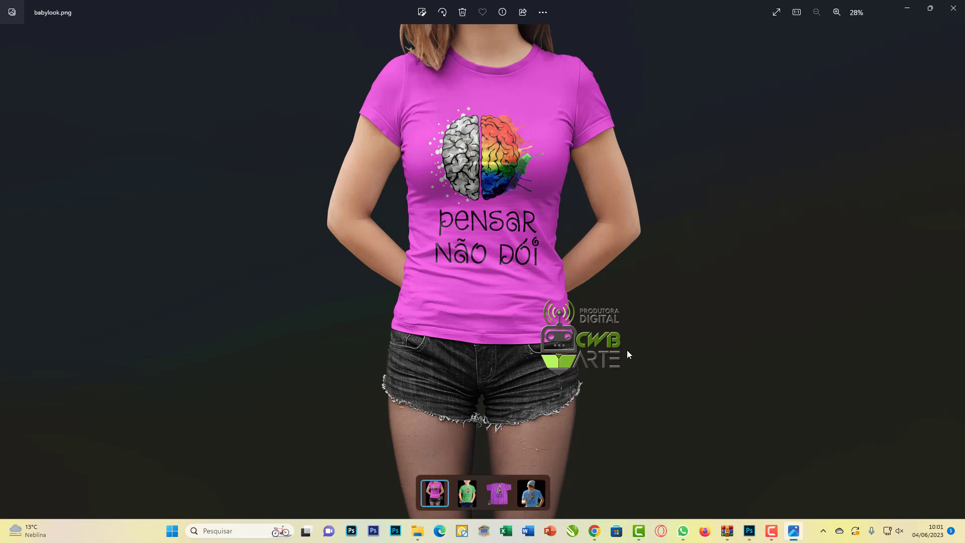
pyautogui.press('Right')
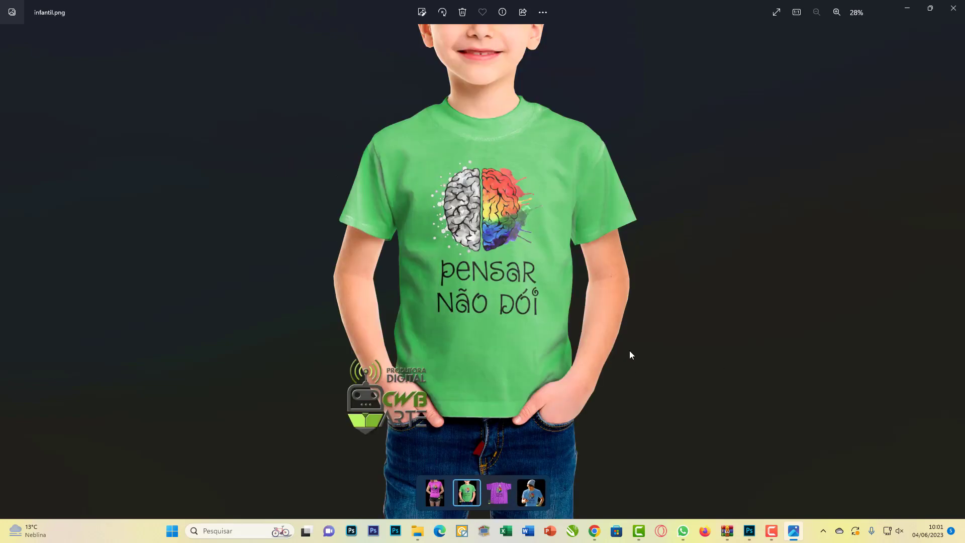
# - View masculina.png and masculina2.png in the image viewer, and close both the viewer and the Open dialog
pyautogui.press('Right')
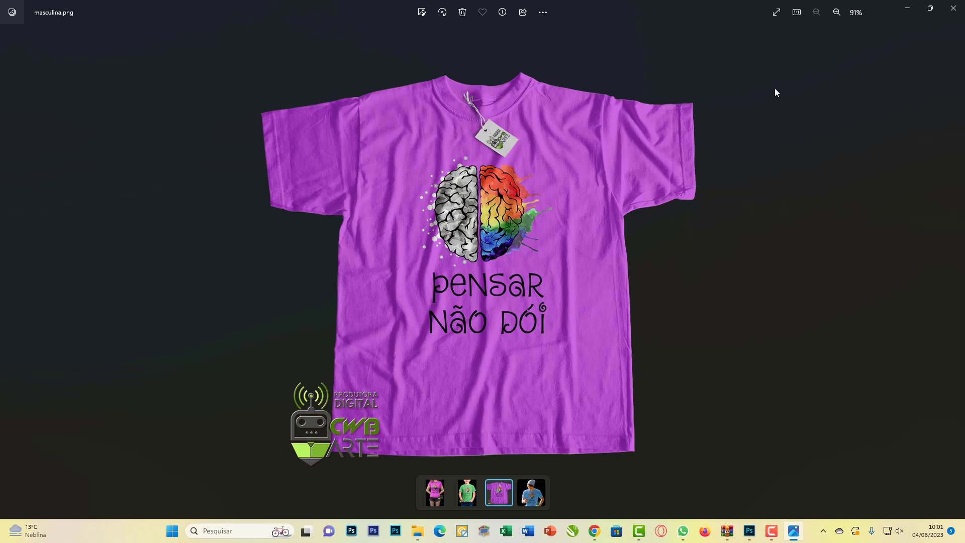
pyautogui.press('Right')
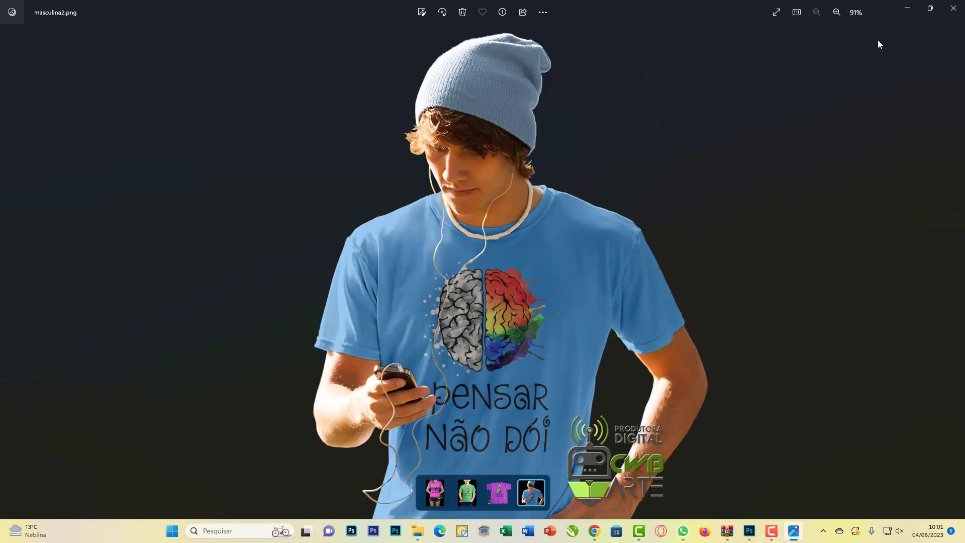
pyautogui.click(953, 8)
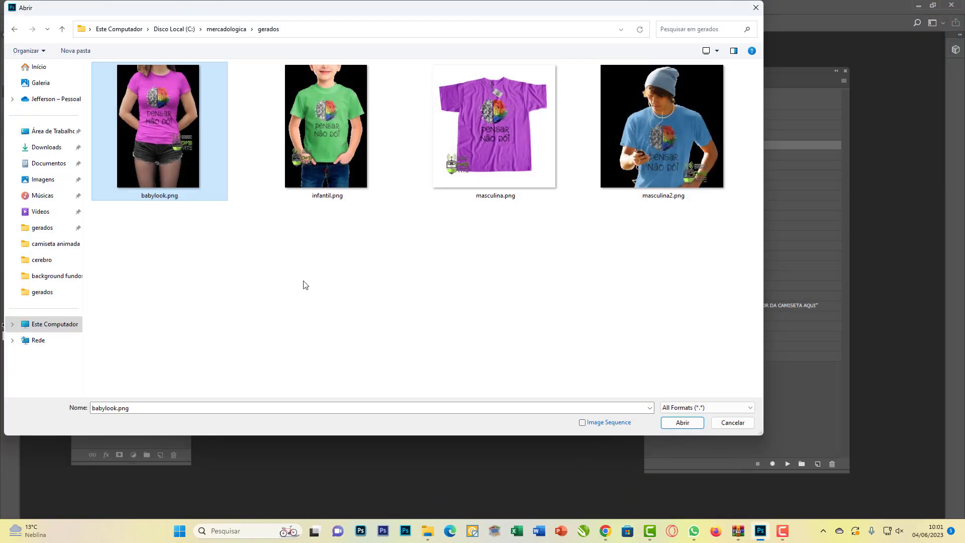
pyautogui.click(732, 422)
# - Start opening a file and browse to the D:\Banco\background fundos folder
pyautogui.click(27, 6)
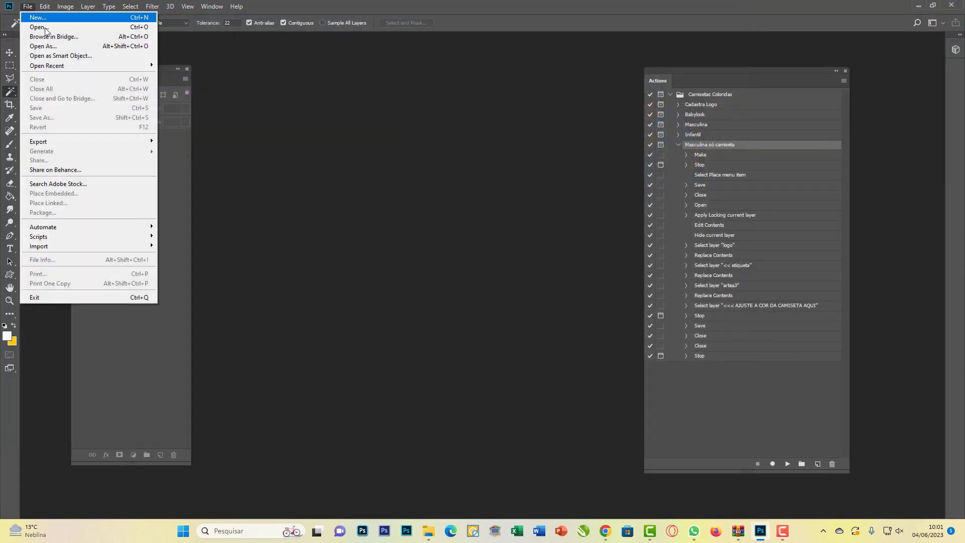
pyautogui.click(38, 25)
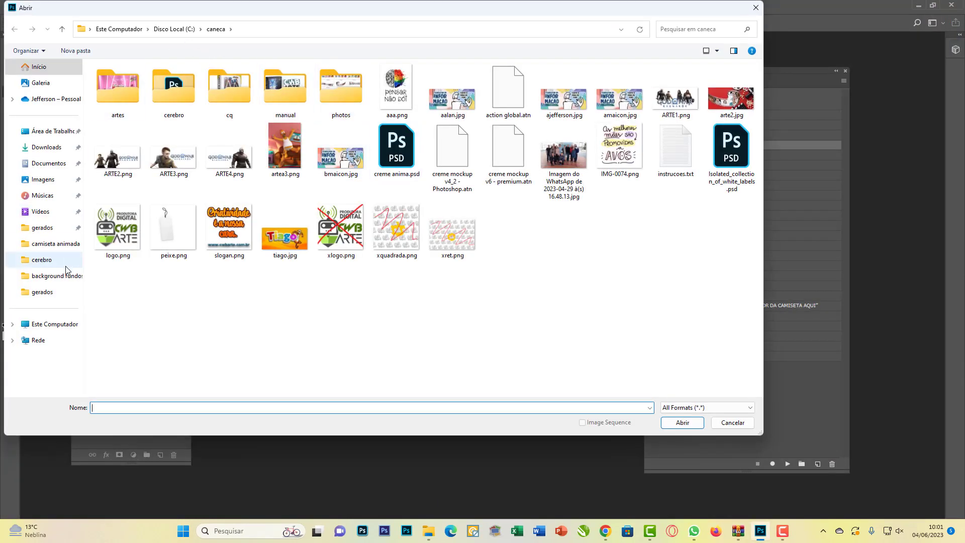
pyautogui.click(74, 324)
pyautogui.doubleClick(262, 97)
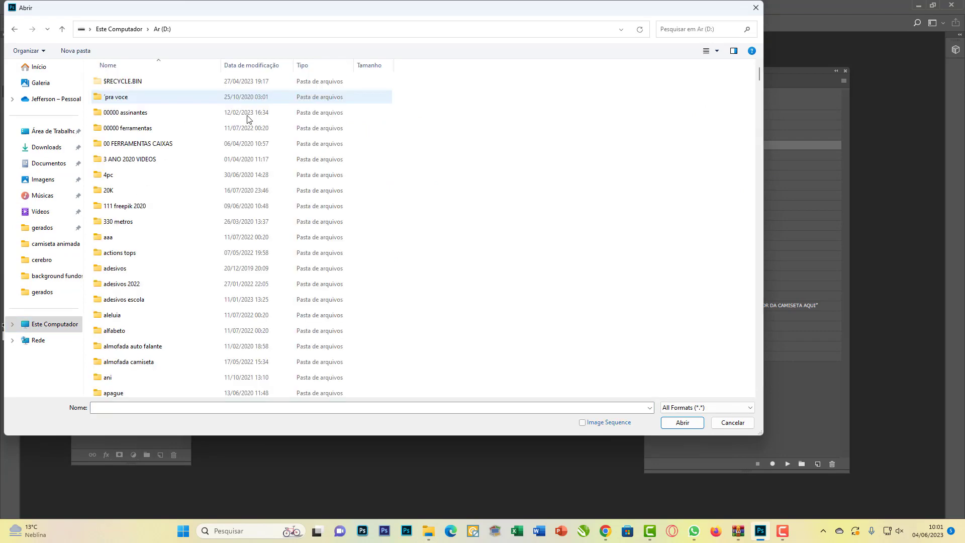
pyautogui.scroll(-8, 198, 313)
pyautogui.doubleClick(112, 296)
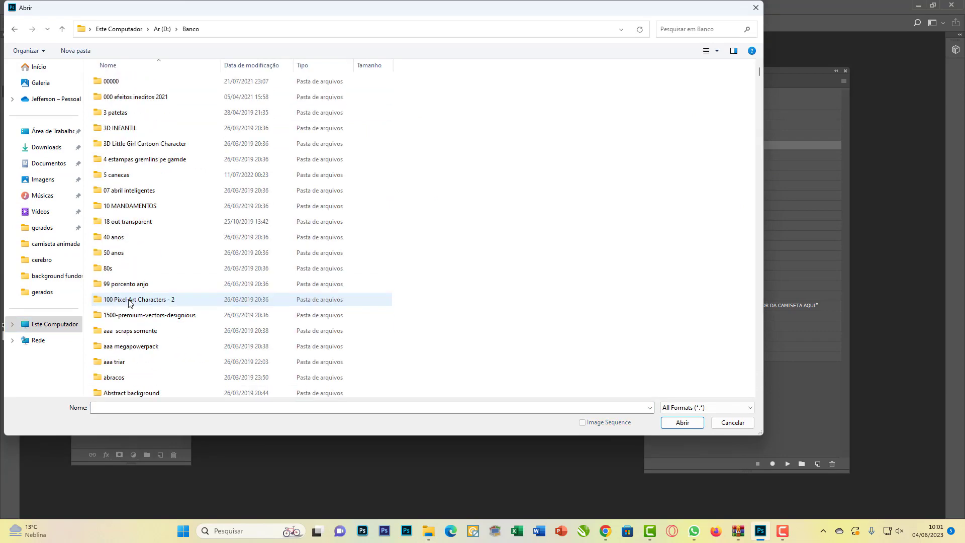
pyautogui.press('b')
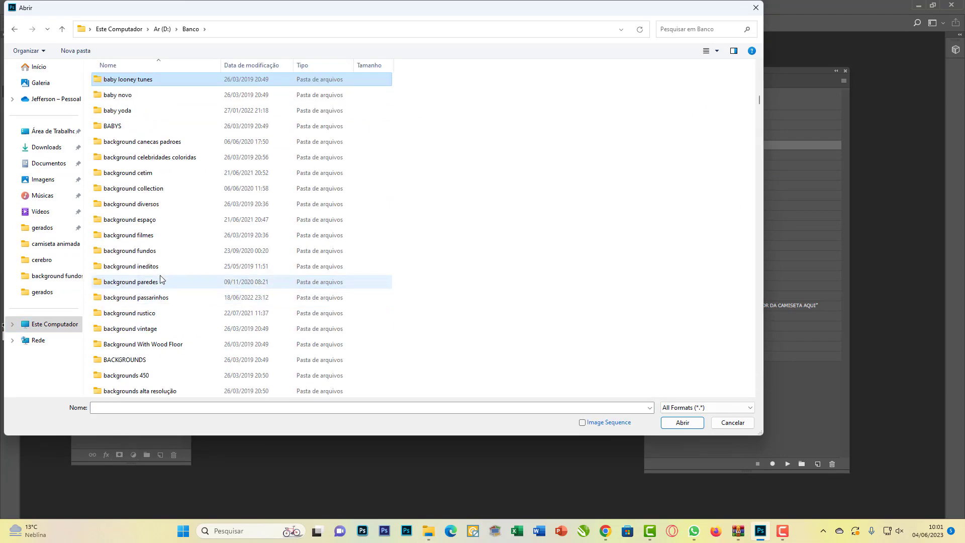
pyautogui.doubleClick(142, 253)
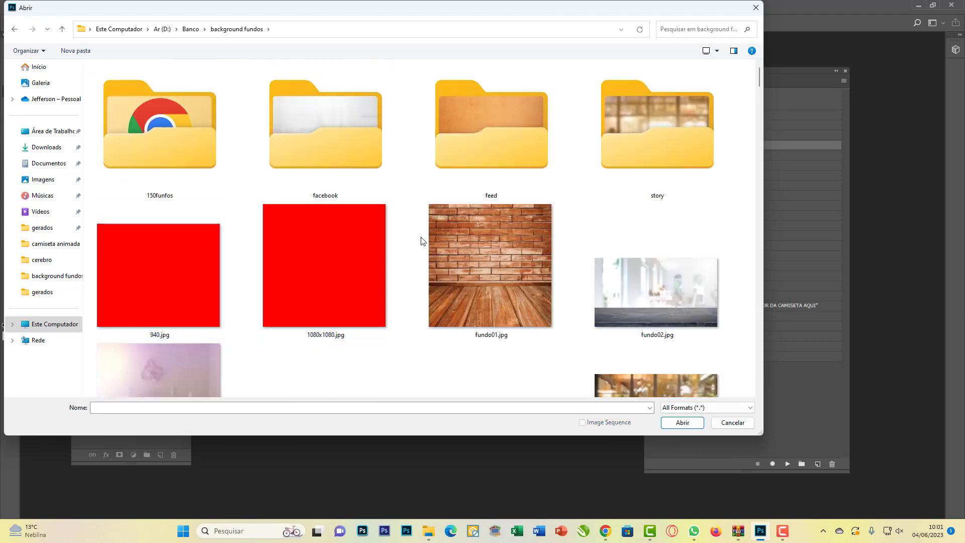
# - Look through the facebook and 150funfos folders for a background image, and return to the Banco folder
pyautogui.doubleClick(321, 123)
pyautogui.scroll(-5, 336, 151)
pyautogui.scroll(3, 337, 166)
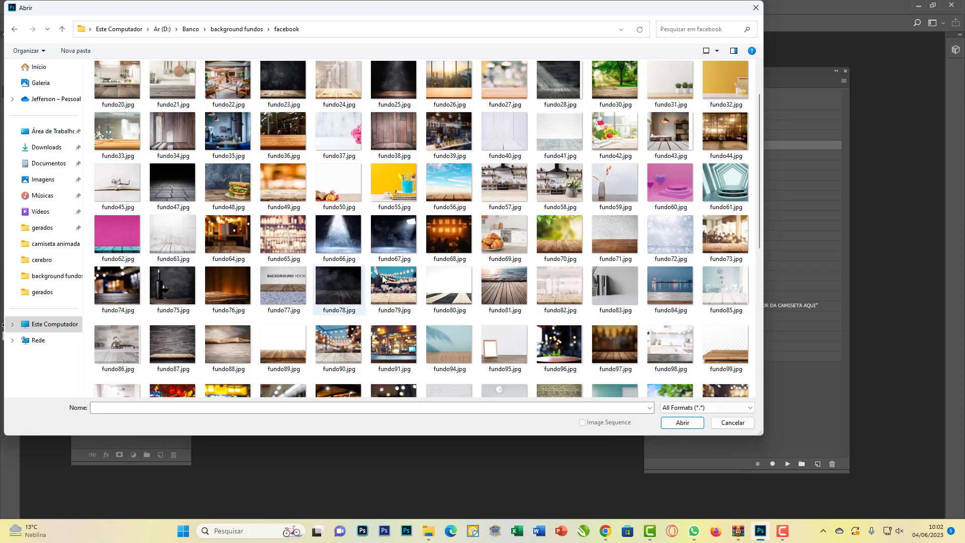
pyautogui.scroll(-5, 367, 286)
pyautogui.click(241, 31)
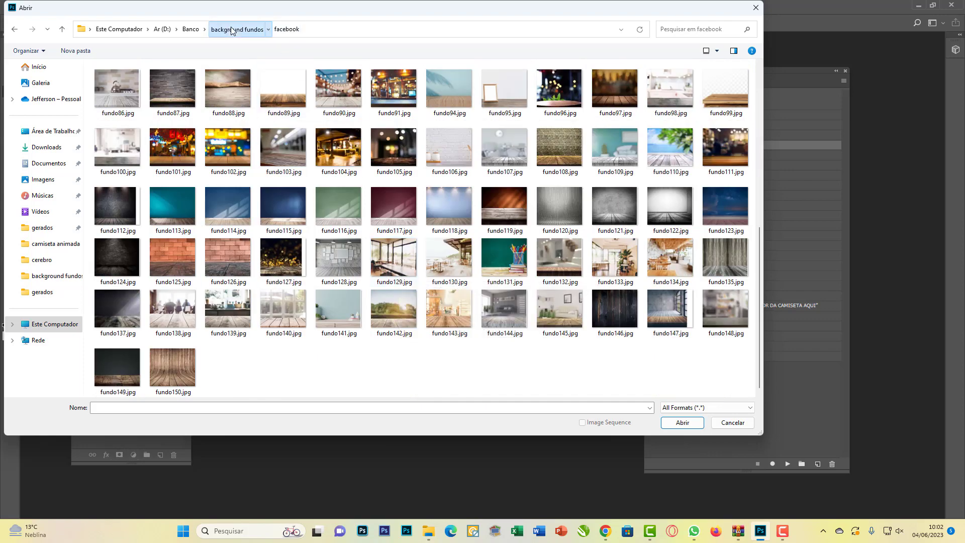
pyautogui.doubleClick(176, 126)
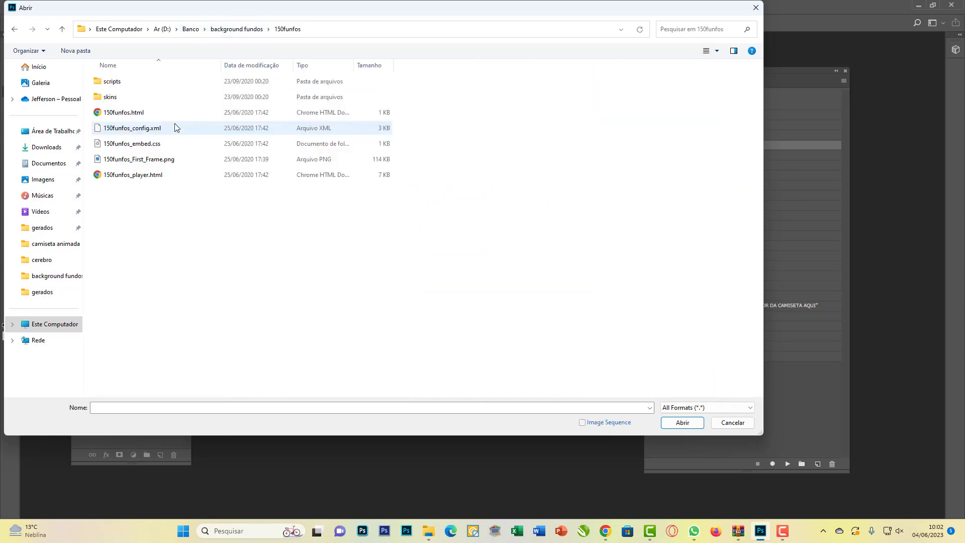
pyautogui.click(195, 29)
# - Open shutterstock_133505306.jpg from the background espaço folder and move the Actions panel clear of the image
pyautogui.scroll(-1, 166, 345)
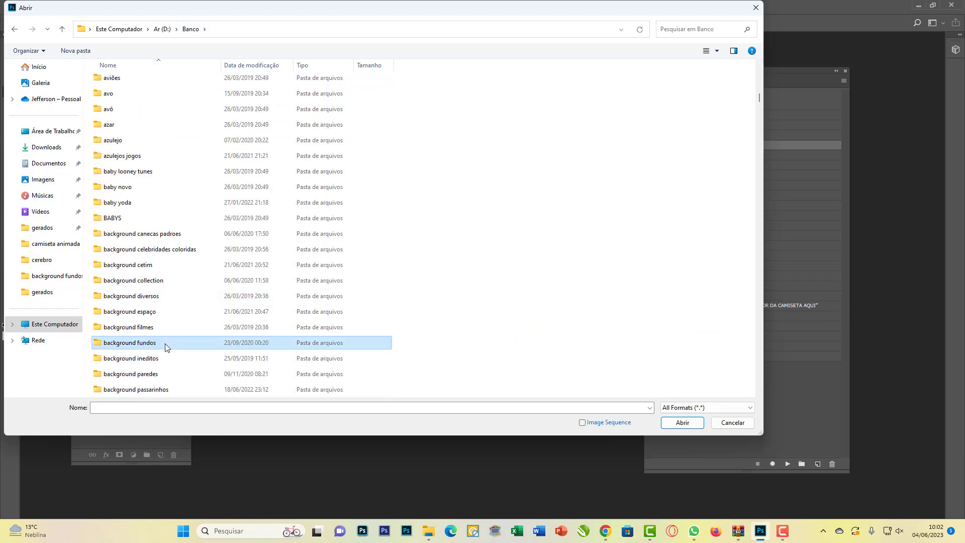
pyautogui.click(147, 313)
pyautogui.doubleClick(147, 313)
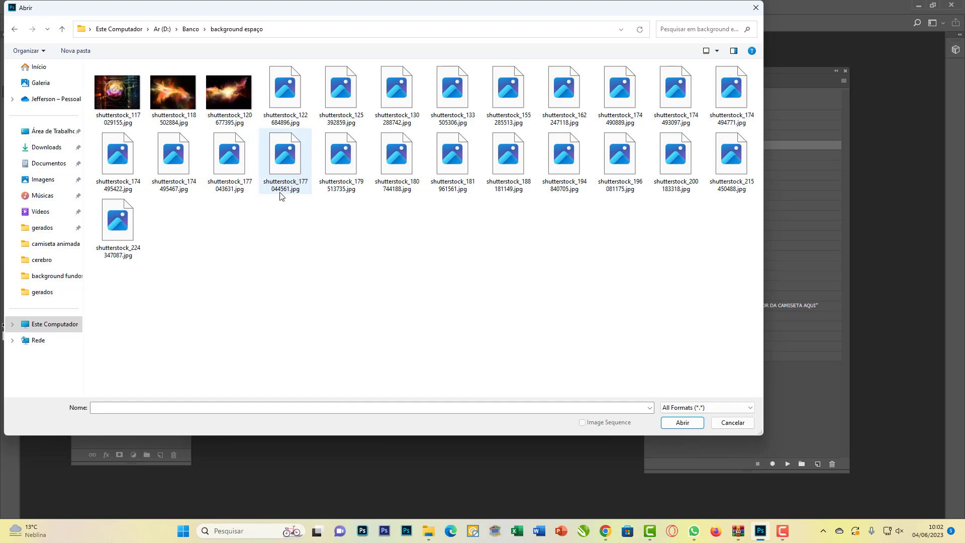
pyautogui.doubleClick(452, 90)
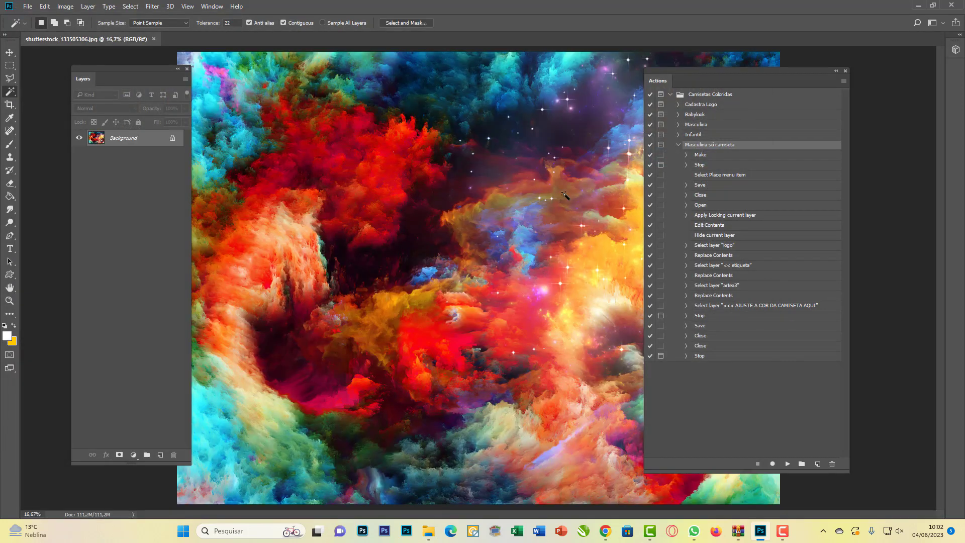
pyautogui.scroll(-2, 465, 251)
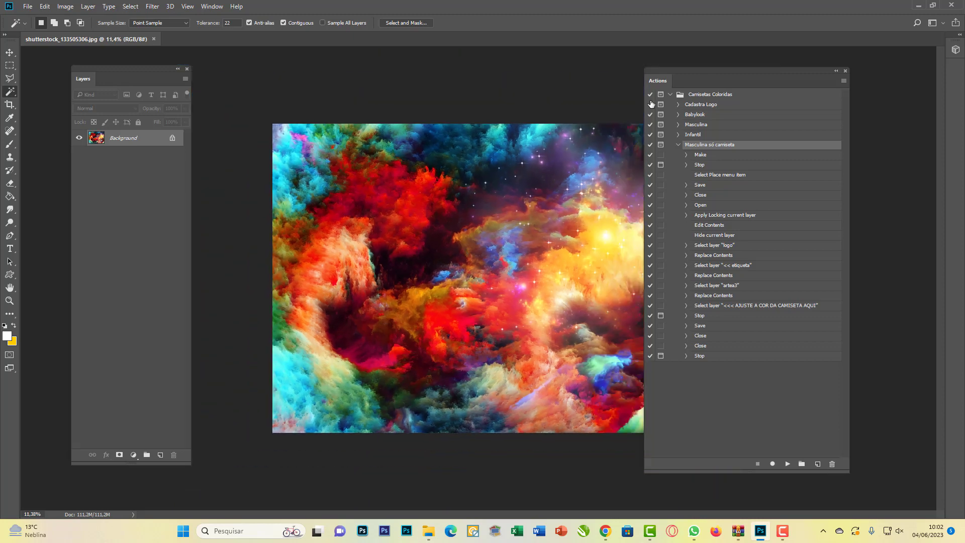
pyautogui.moveTo(699, 83); pyautogui.dragTo(813, 77)
# - Place babylook.png from C:\mercadologica\gerados as an embedded image along the left side of the space background and commit it
pyautogui.click(26, 6)
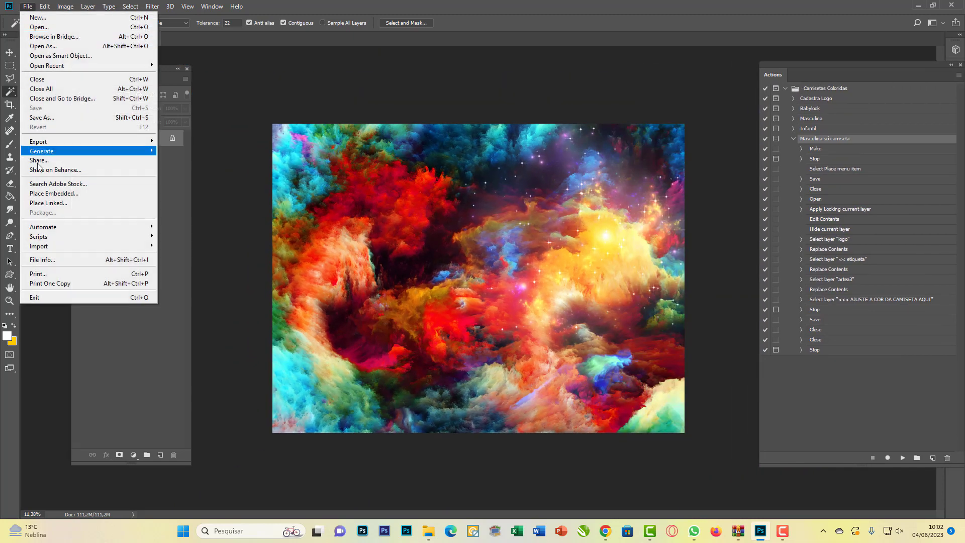
pyautogui.click(46, 190)
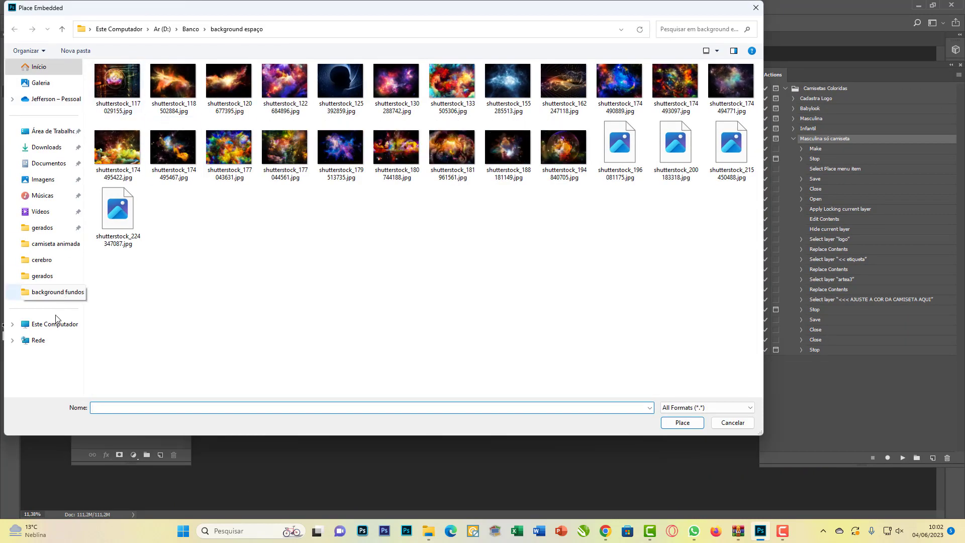
pyautogui.click(55, 323)
pyautogui.doubleClick(143, 94)
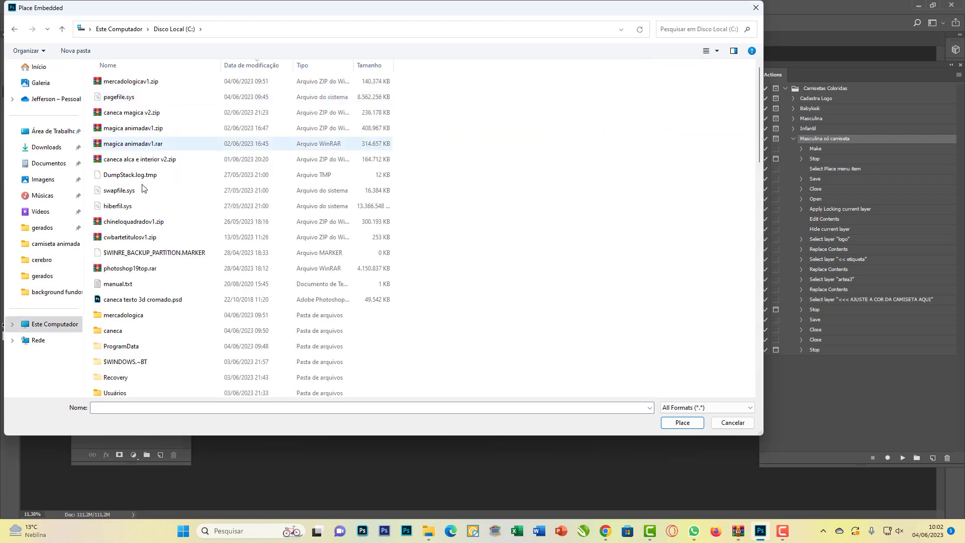
pyautogui.doubleClick(130, 314)
pyautogui.doubleClick(119, 101)
pyautogui.doubleClick(145, 111)
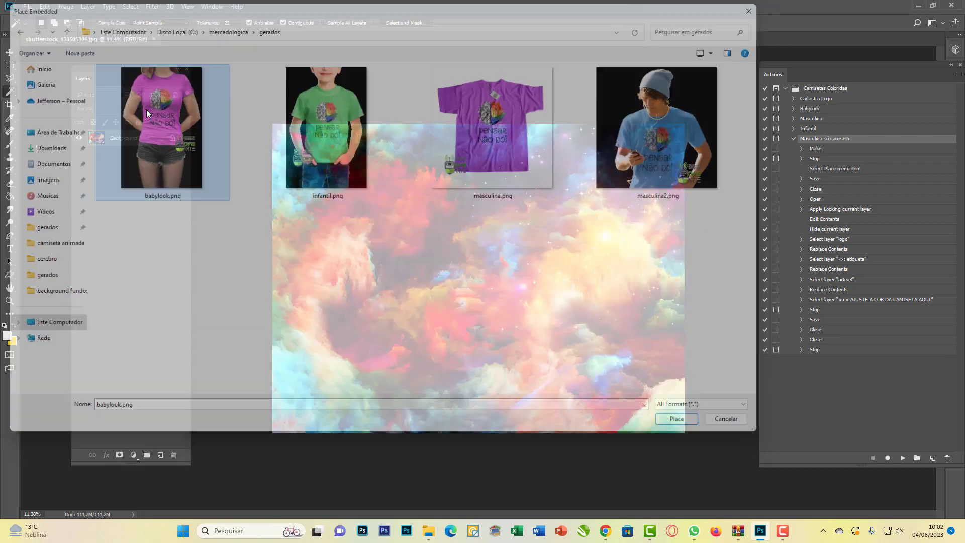
pyautogui.moveTo(524, 213); pyautogui.dragTo(405, 211)
pyautogui.press('Return')
pyautogui.press('w')
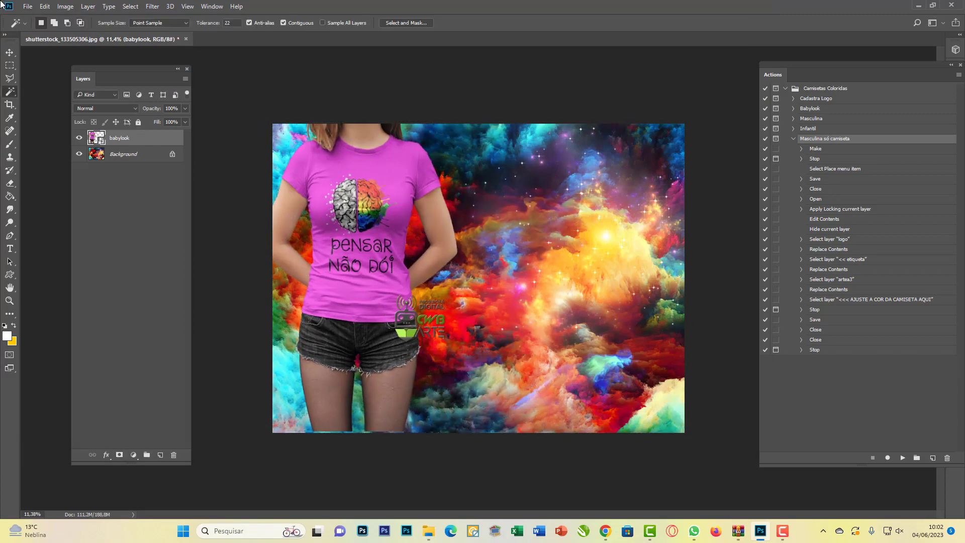
# - Place infantil.png as an embedded image at the centre of the composition and commit it
pyautogui.click(27, 7)
pyautogui.click(69, 193)
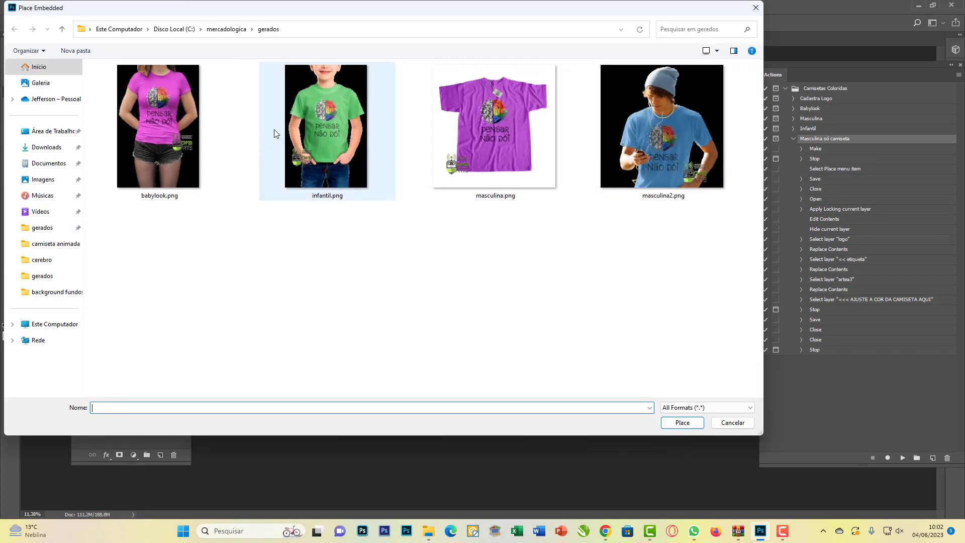
pyautogui.doubleClick(303, 120)
pyautogui.press('Return')
pyautogui.press('w')
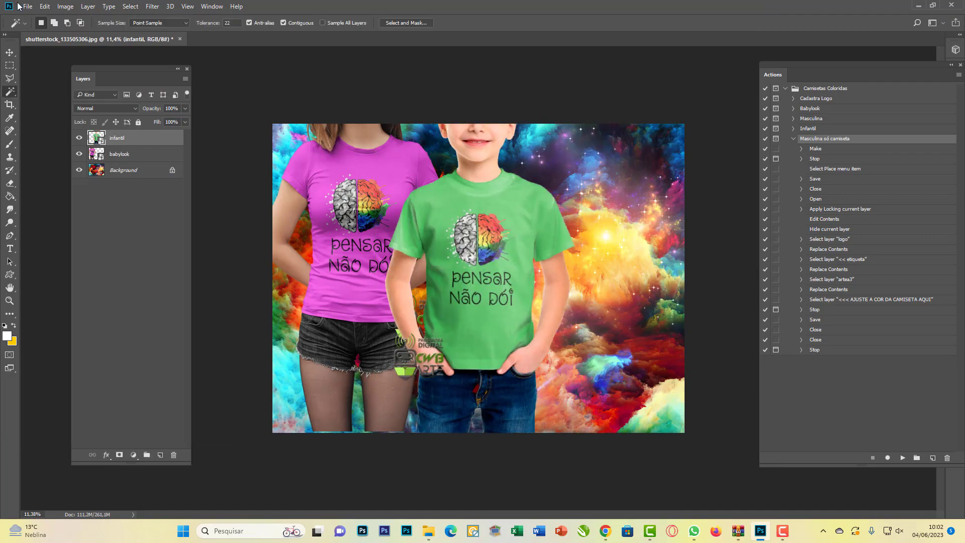
# - Place masculina2.png as an embedded image, enlarge it to about 513% on the right side of the composition and commit it
pyautogui.click(27, 7)
pyautogui.click(64, 193)
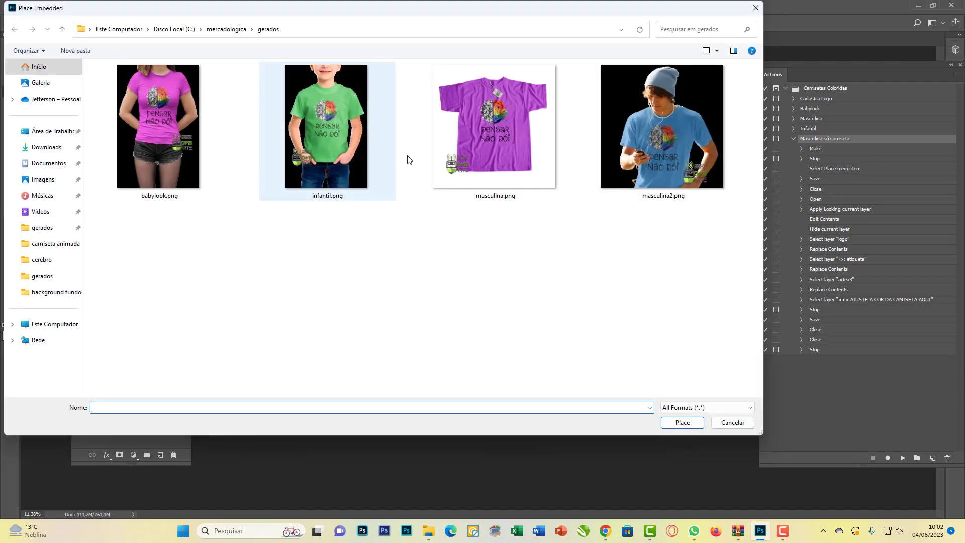
pyautogui.click(660, 136)
pyautogui.doubleClick(660, 136)
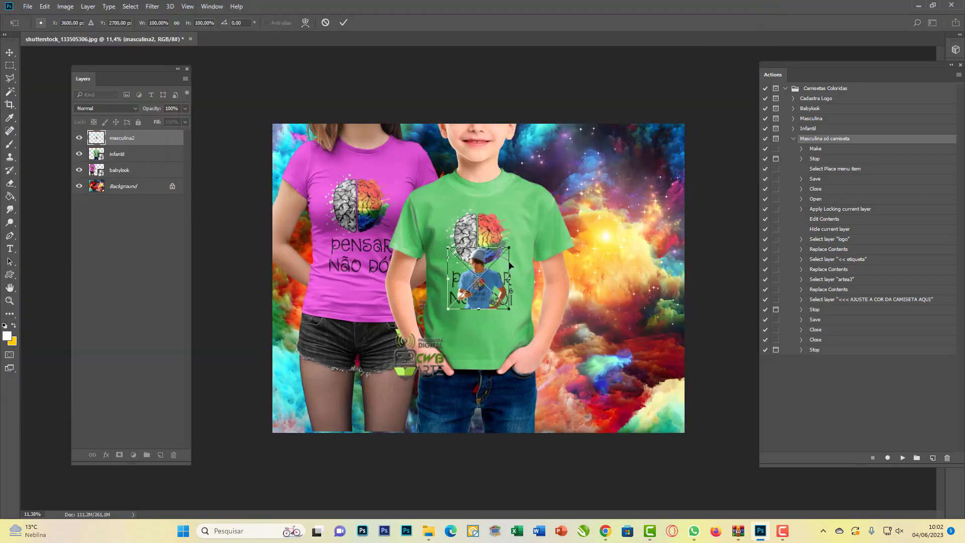
pyautogui.moveTo(511, 246); pyautogui.dragTo(639, 118)
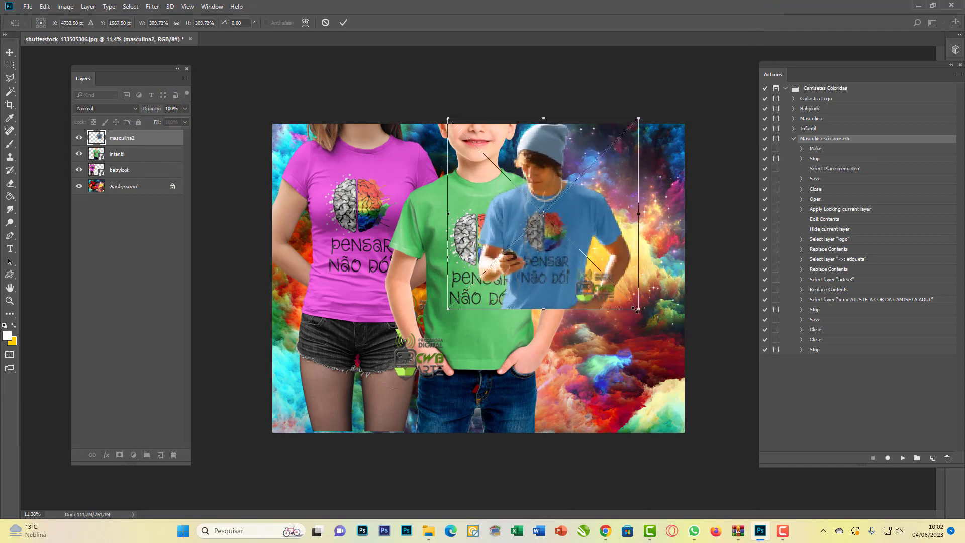
pyautogui.moveTo(636, 310); pyautogui.dragTo(730, 439)
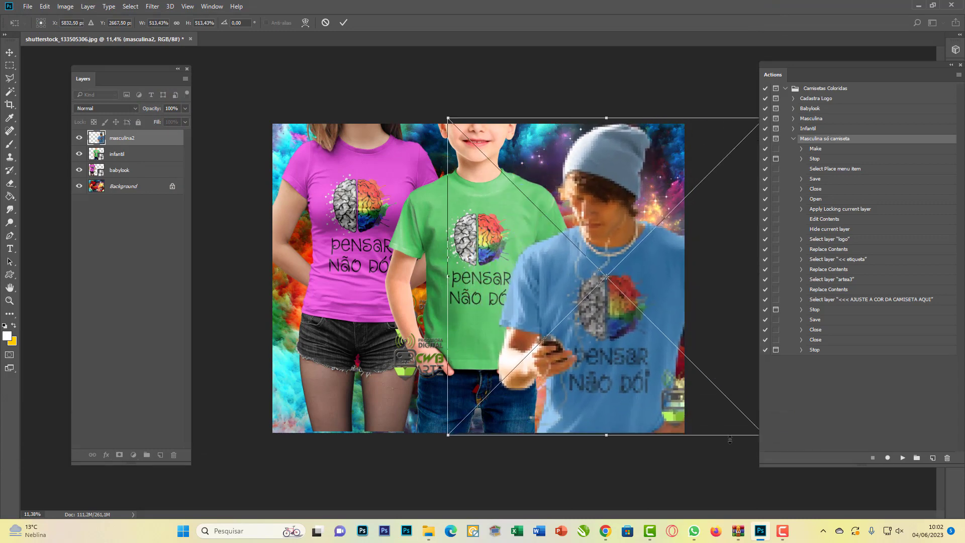
pyautogui.press('Return')
pyautogui.press('w')
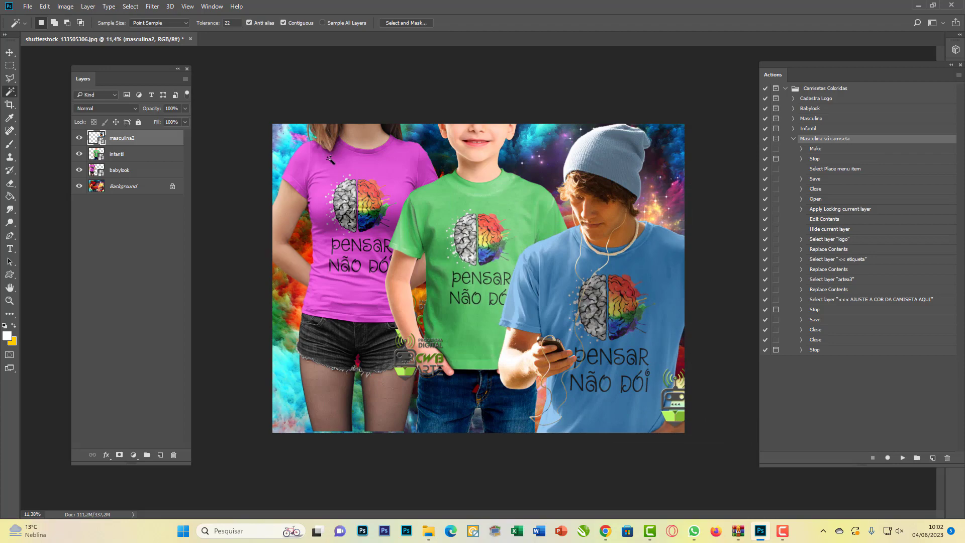
# - Place masculina.png as an embedded image, enlarge it to about 273%, position it at the composition's lower left and commit it
pyautogui.click(28, 6)
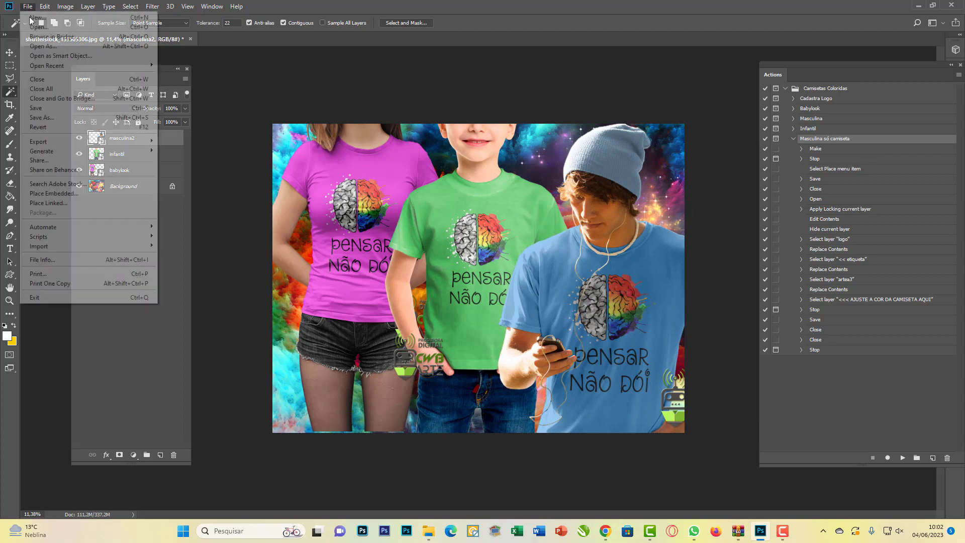
pyautogui.click(61, 183)
pyautogui.doubleClick(509, 129)
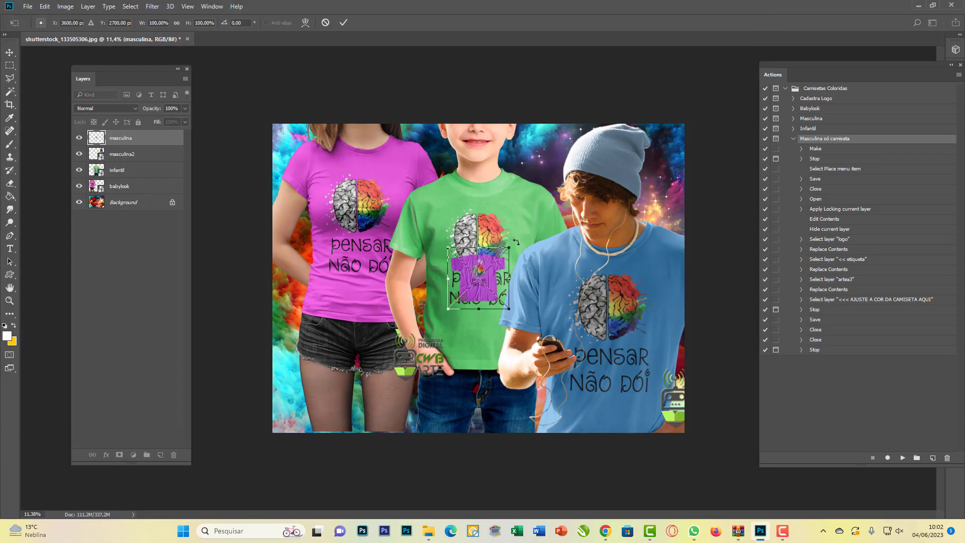
pyautogui.moveTo(531, 226); pyautogui.dragTo(623, 136)
pyautogui.moveTo(514, 260); pyautogui.dragTo(393, 379)
pyautogui.press('Return')
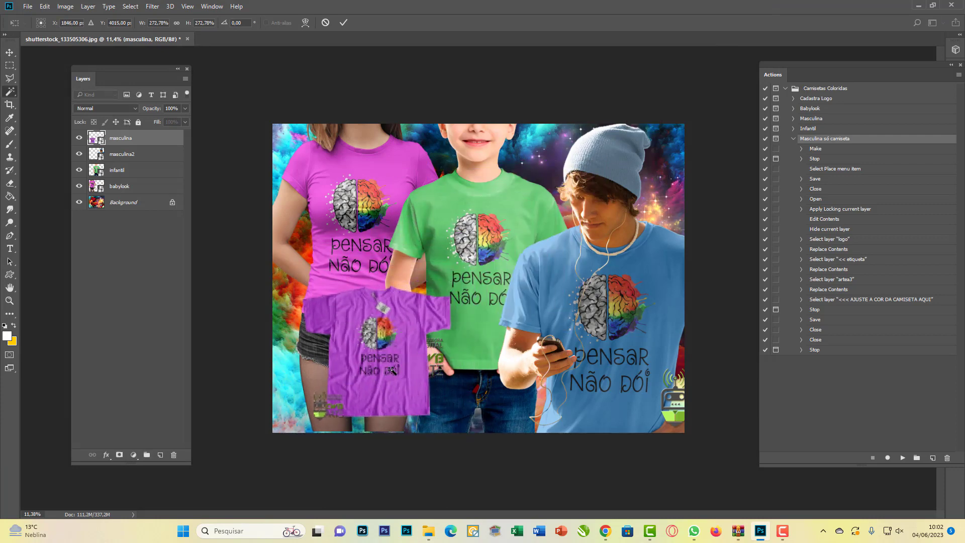
pyautogui.press('w')
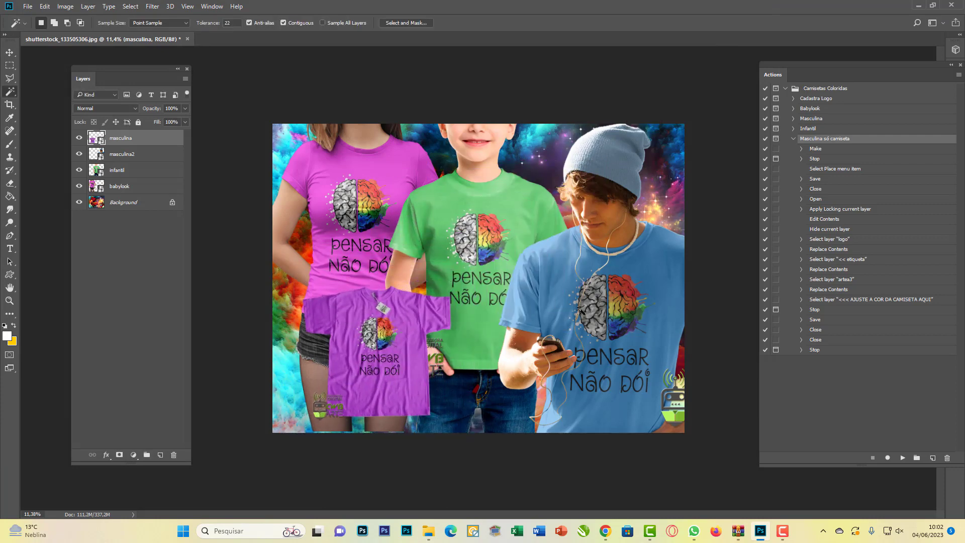
# - Shift the masculina2 layer slightly left so it overlaps more of the boy in the green shirt
pyautogui.click(132, 155)
pyautogui.press('v')
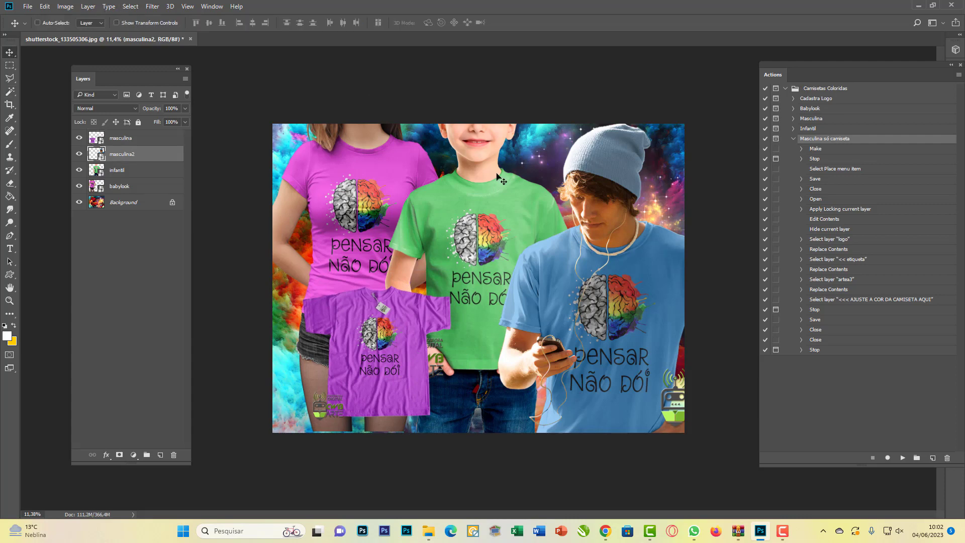
pyautogui.moveTo(615, 248); pyautogui.dragTo(586, 245)
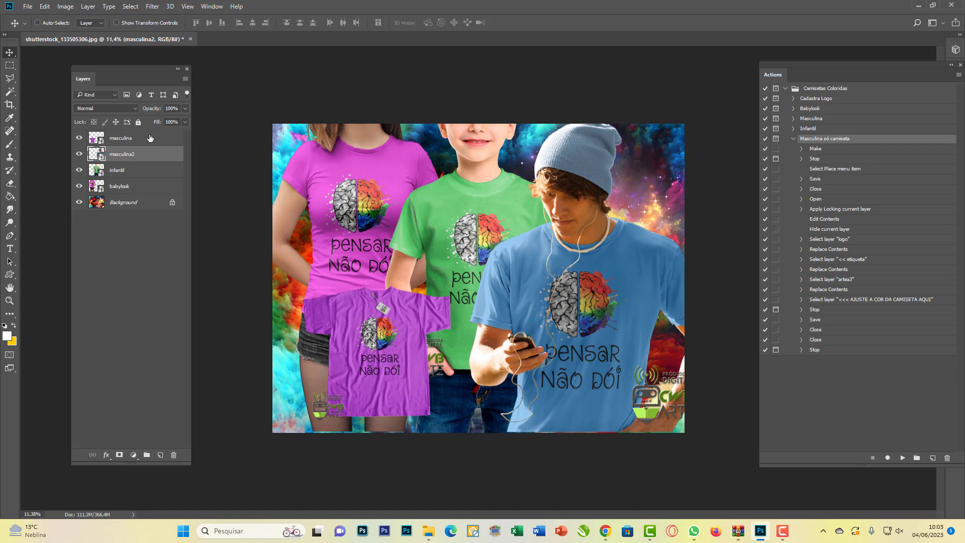
# - Move the infantil layer slightly left with Free Transform, to about X 3248 px and Y 2691 px, and commit it
pyautogui.click(139, 176)
pyautogui.click(47, 6)
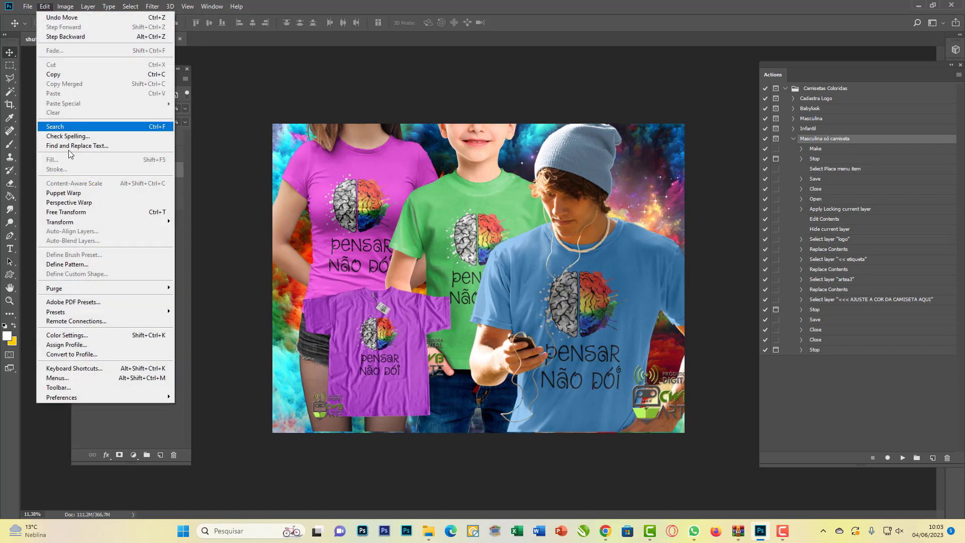
pyautogui.click(65, 209)
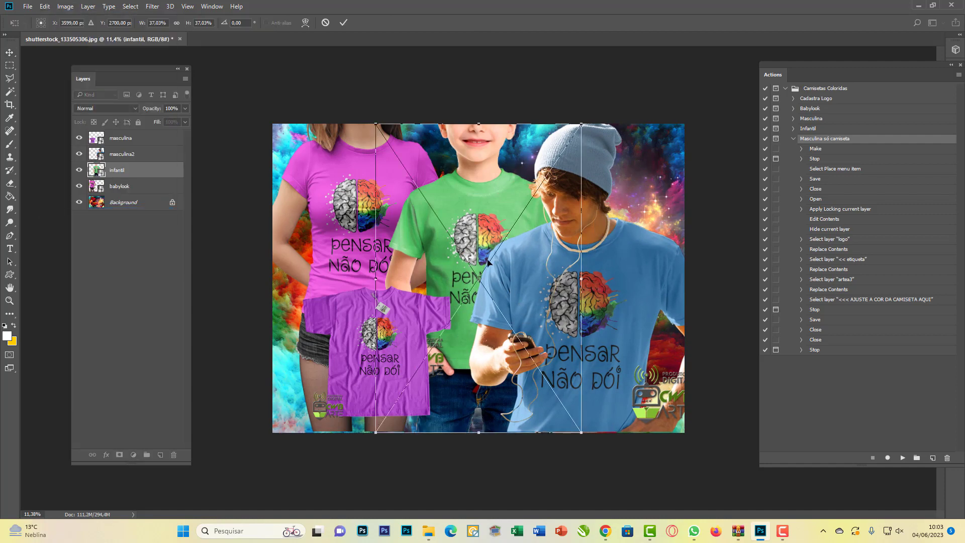
pyautogui.moveTo(487, 261); pyautogui.dragTo(462, 256)
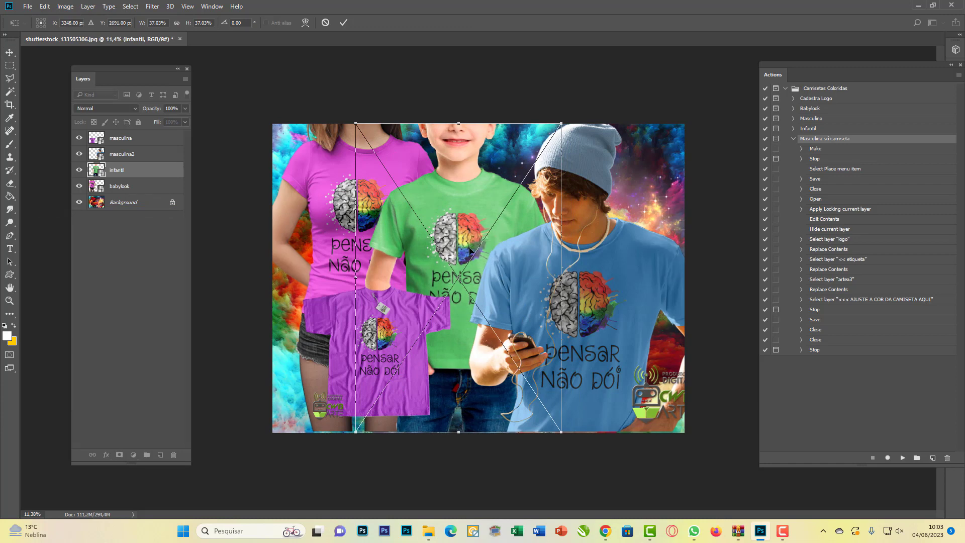
pyautogui.press('Return')
# - Shift the babylook layer left towards the composition's edge, scale it to about 38.3% with Free Transform and commit it
pyautogui.click(121, 190)
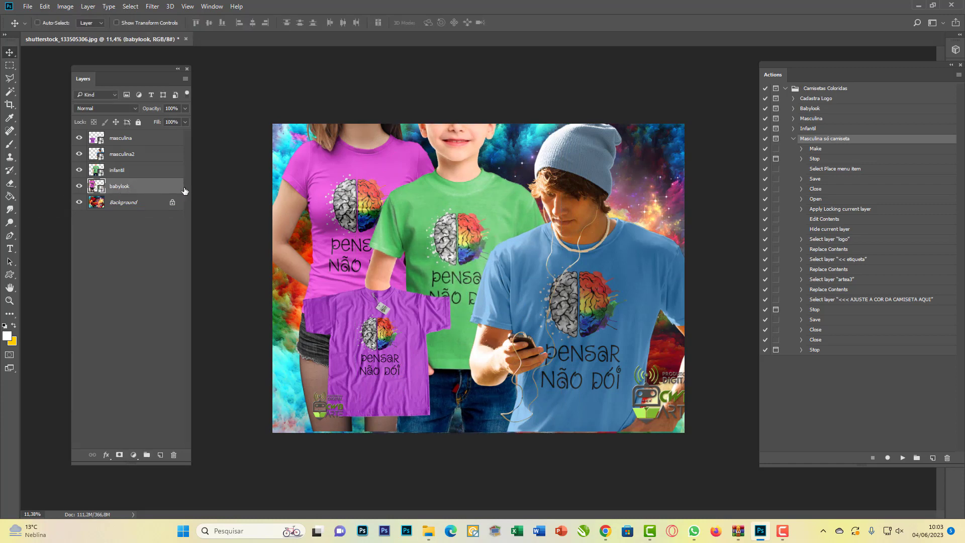
pyautogui.moveTo(327, 199); pyautogui.dragTo(305, 195)
pyautogui.click(45, 6)
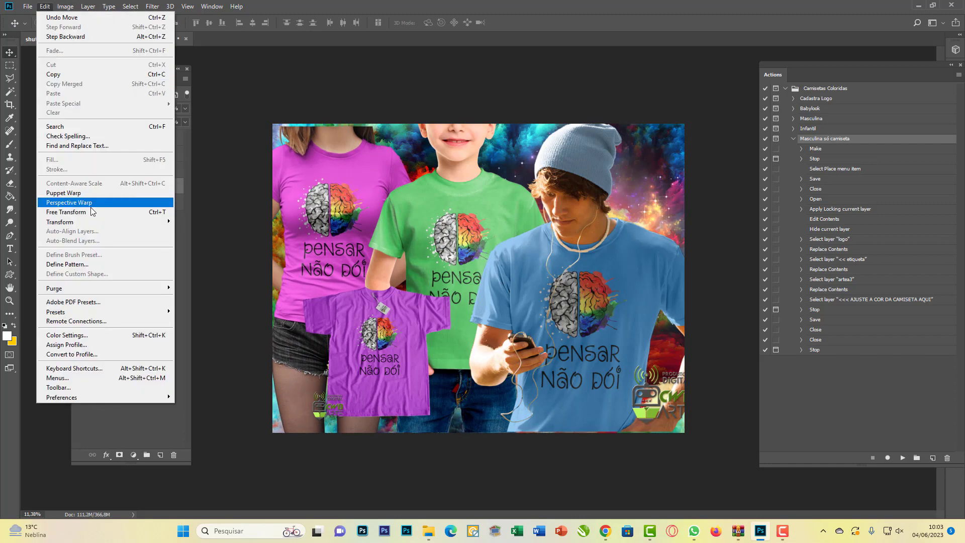
pyautogui.click(66, 212)
pyautogui.moveTo(227, 125); pyautogui.dragTo(220, 119)
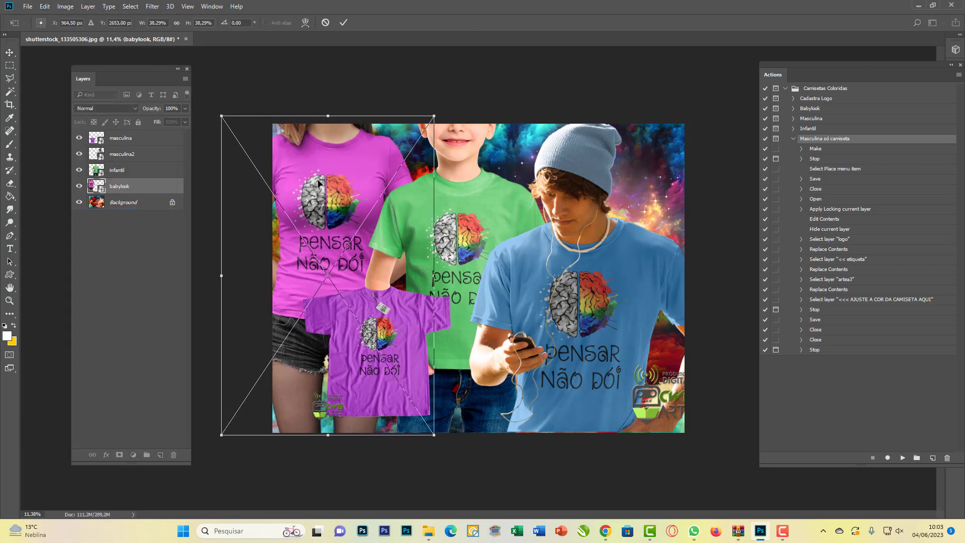
pyautogui.press('Return')
# - Move the masculina layer with the purple T-shirt slightly right and down
pyautogui.click(116, 138)
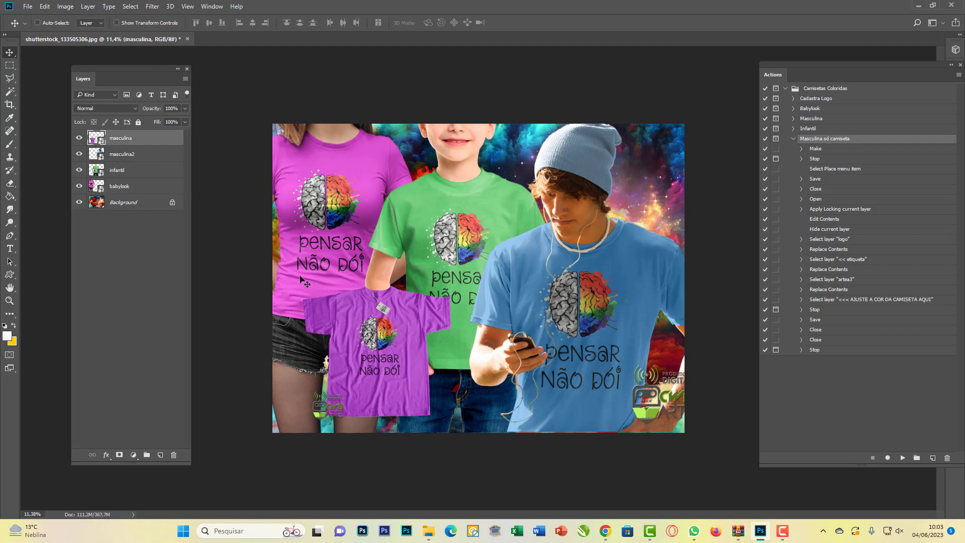
pyautogui.moveTo(379, 347)
pyautogui.mouseDown()
pyautogui.moveTo(439, 343)
pyautogui.moveTo(309, 352)
pyautogui.moveTo(397, 354)
pyautogui.mouseUp()
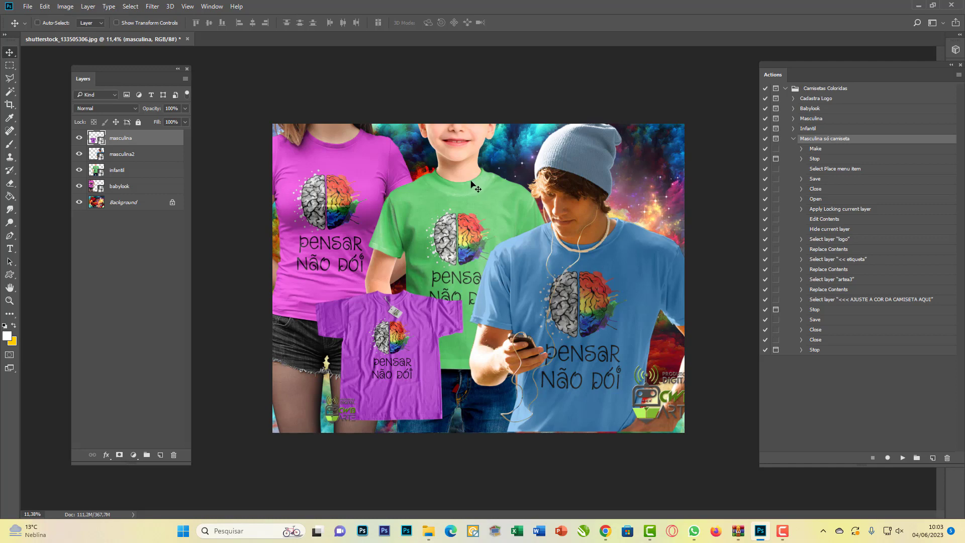
# - Switch to a new maximized Chrome window and open the site cwbarte.com.br
pyautogui.rightClick(605, 530)
pyautogui.click(572, 436)
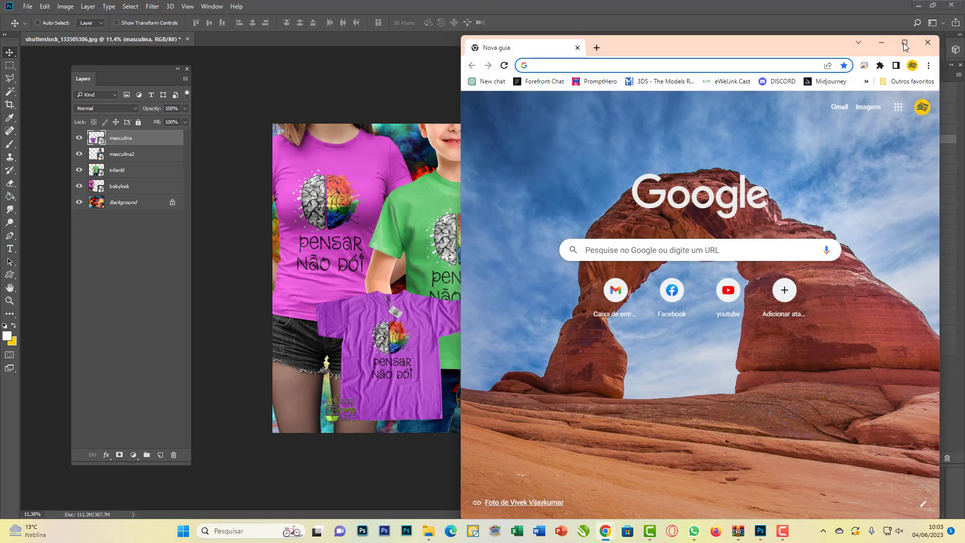
pyautogui.click(905, 44)
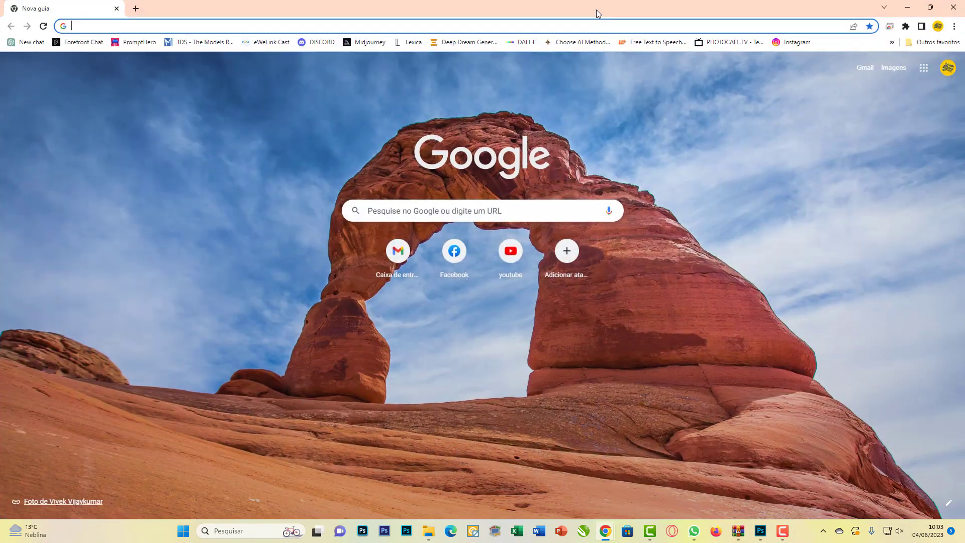
pyautogui.click(606, 21)
pyautogui.write('cwbarte.')
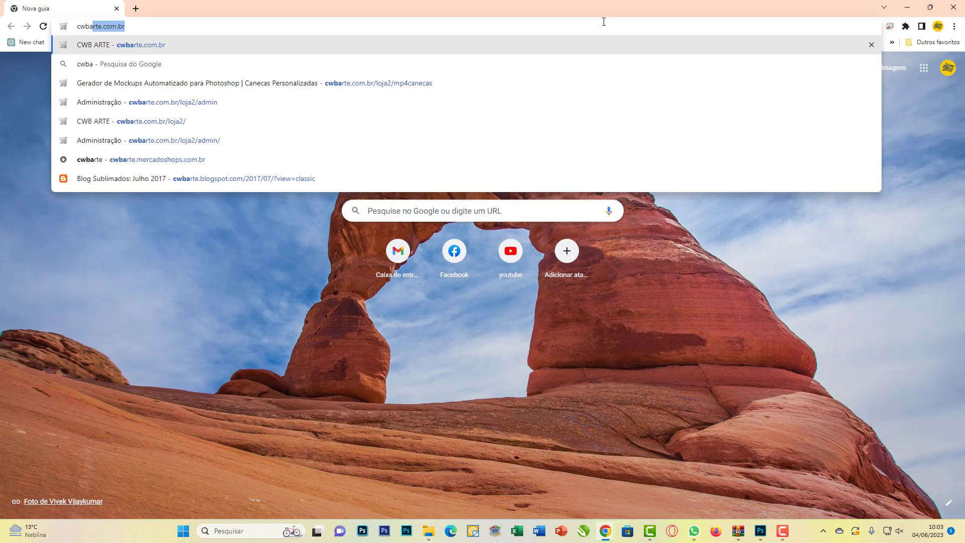
pyautogui.write('com..br')
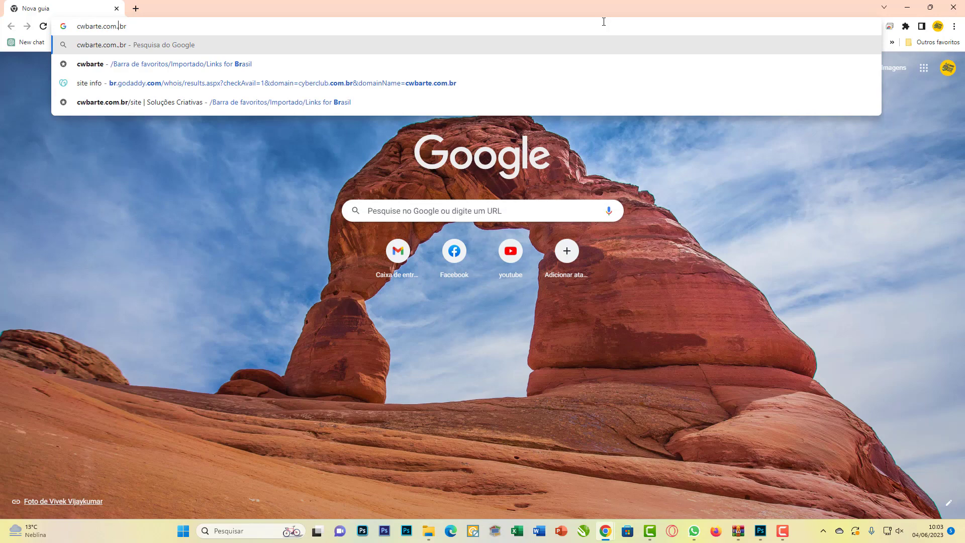
pyautogui.press('BackSpace')
pyautogui.press('Return')
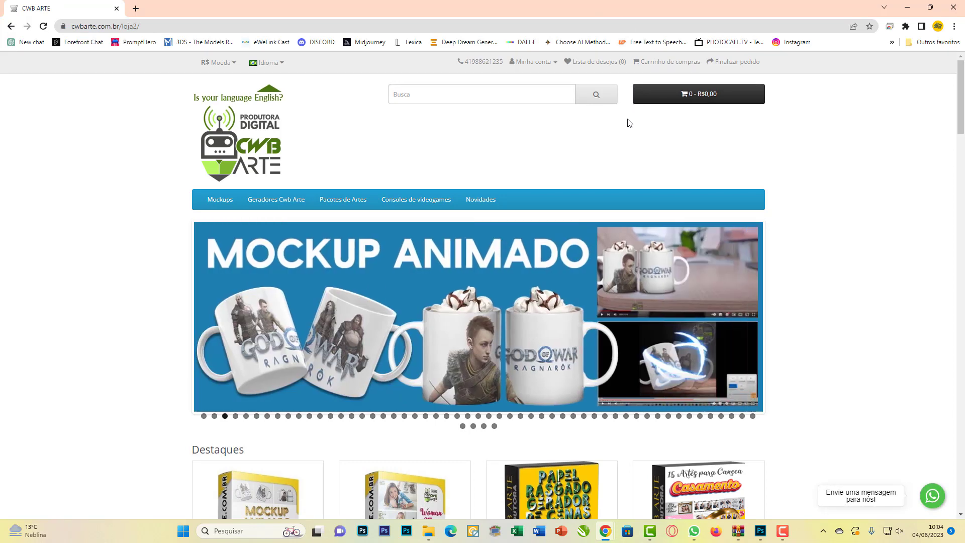
# - Browse the CWB ARTE store's featured products down to the page footer and return to the start of the page
pyautogui.scroll(-1, 628, 122)
pyautogui.scroll(-2, 628, 122)
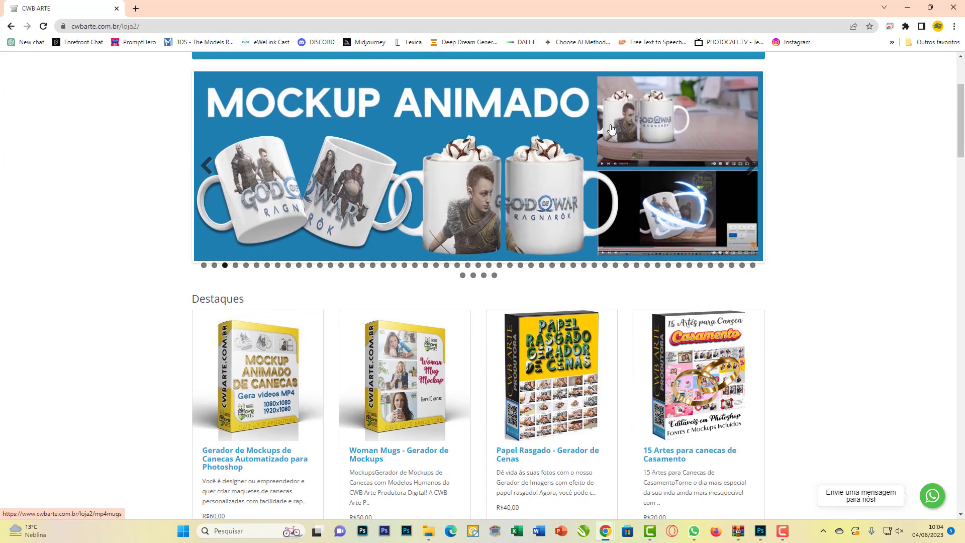
pyautogui.scroll(-3, 603, 136)
pyautogui.scroll(-2, 585, 146)
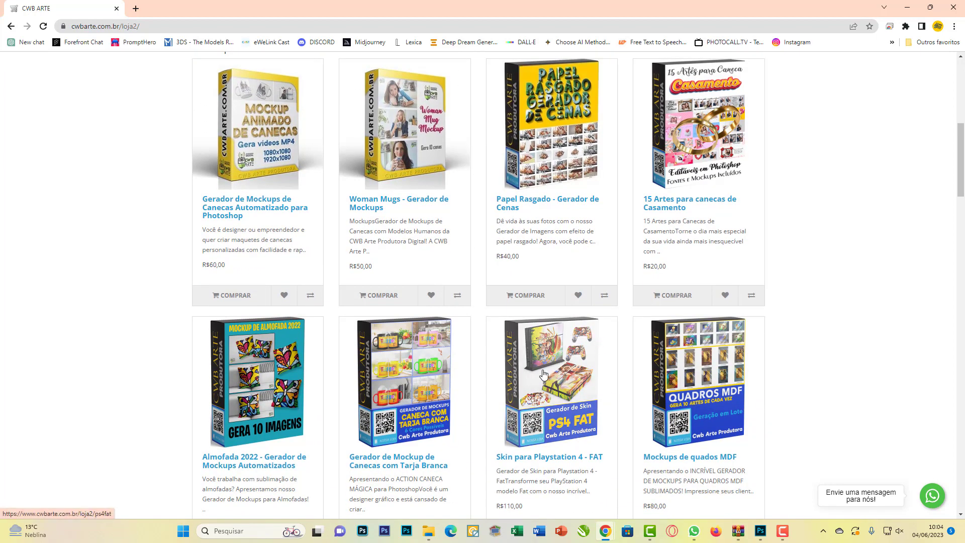
pyautogui.scroll(-7, 277, 382)
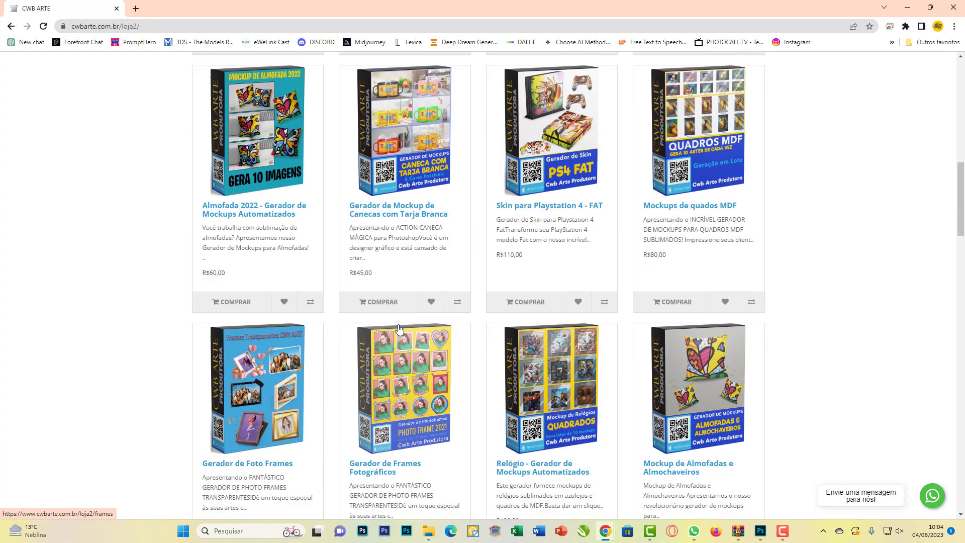
pyautogui.scroll(-5, 582, 287)
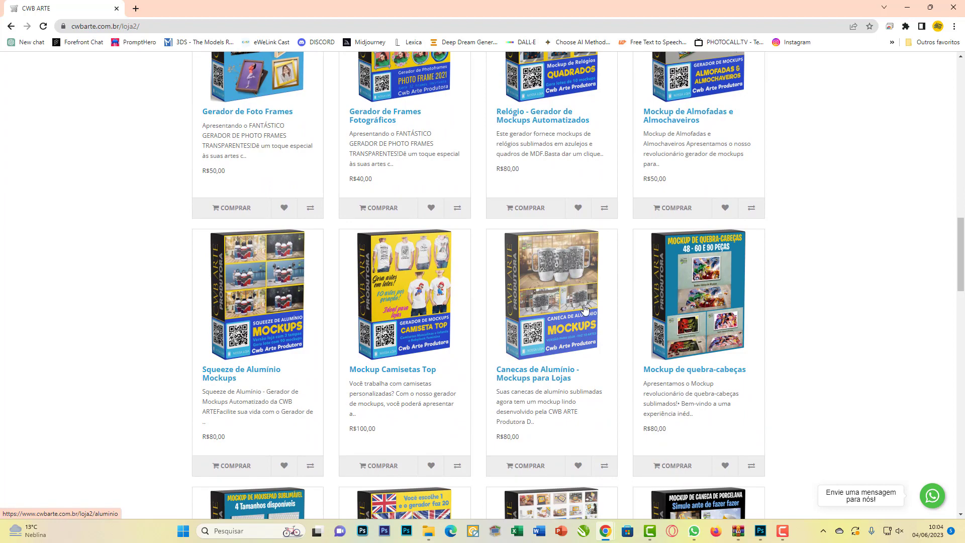
pyautogui.scroll(-5, 578, 304)
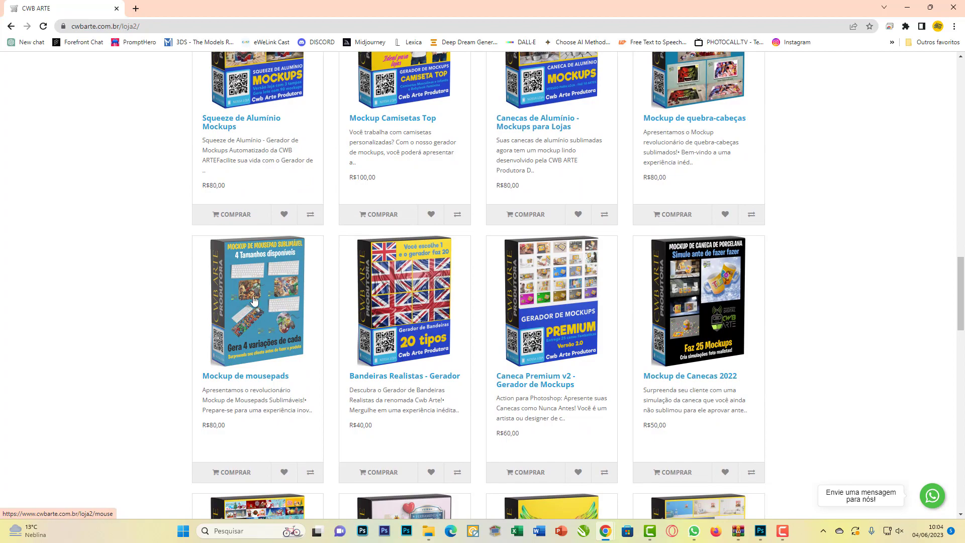
pyautogui.scroll(-10, 254, 300)
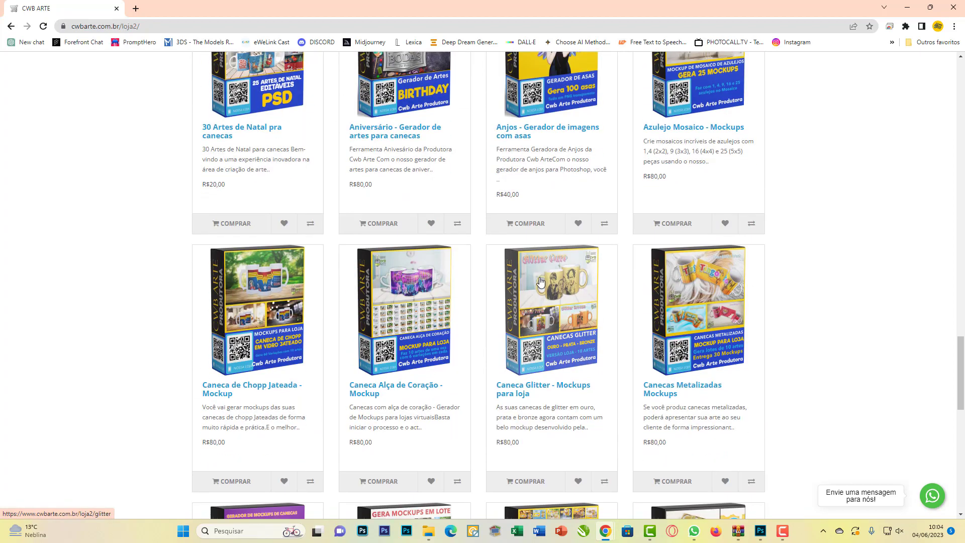
pyautogui.scroll(-18, 540, 281)
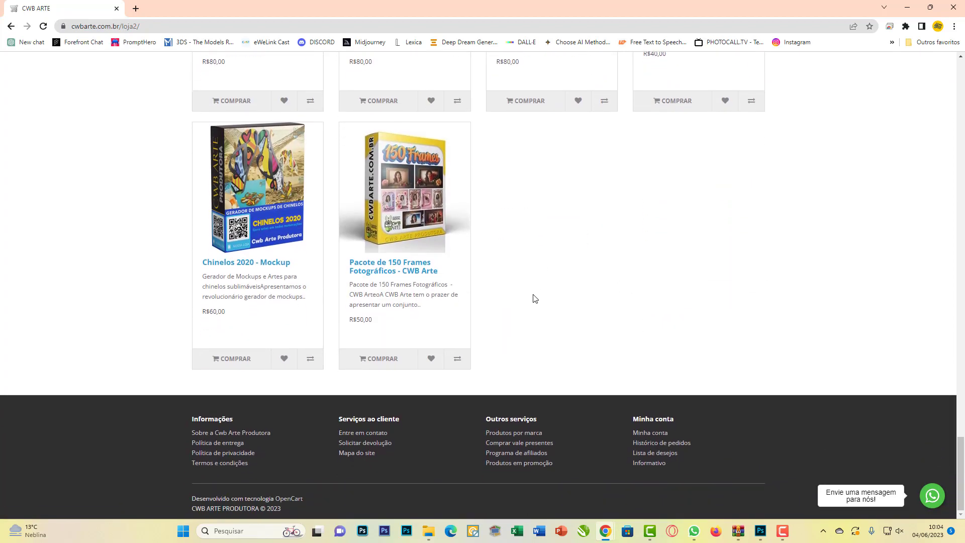
pyautogui.scroll(20, 534, 298)
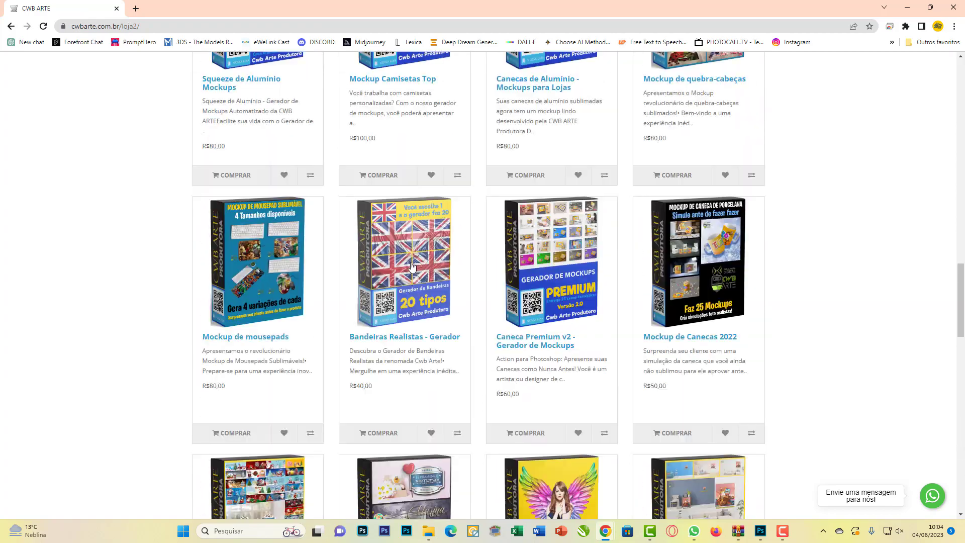
pyautogui.moveTo(960, 281); pyautogui.dragTo(949, 75)
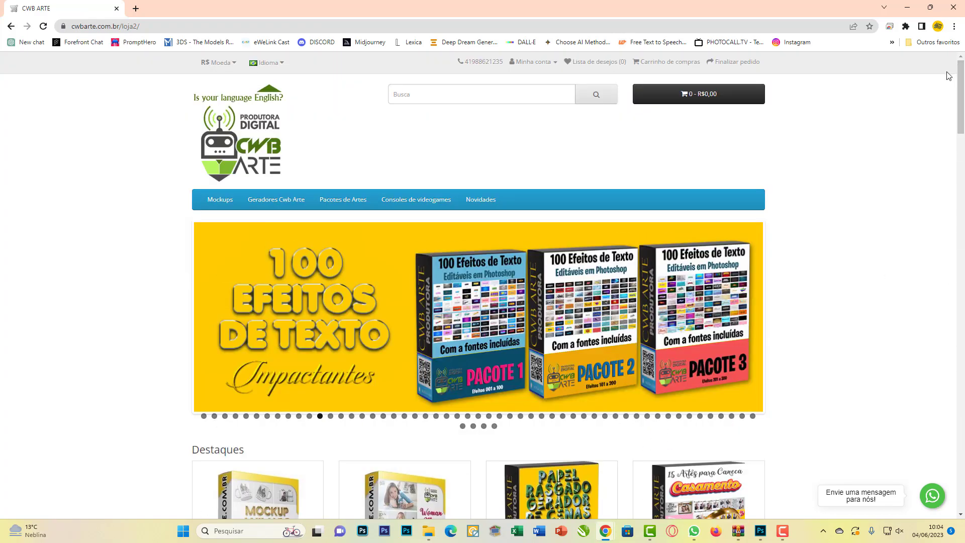